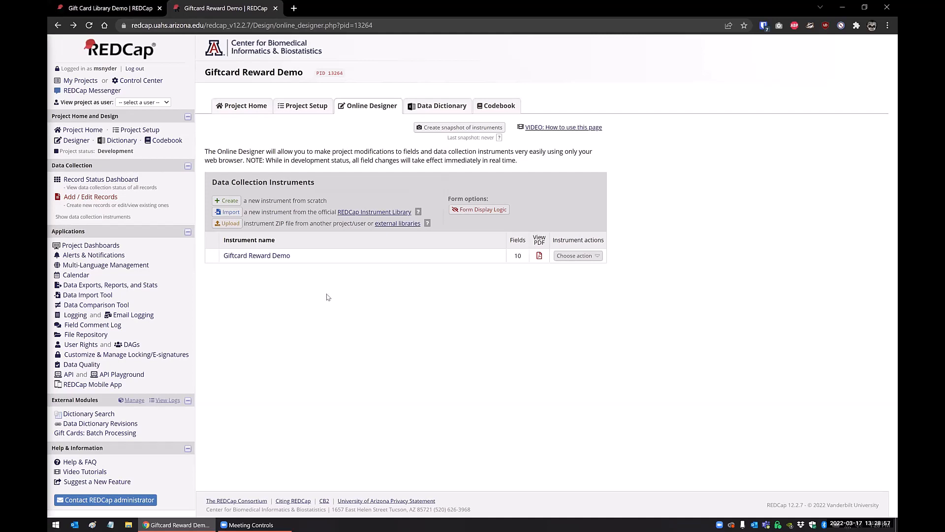
# Open the documentation of the Giftcard Reward module from the project's external module manager.
pyautogui.click(130, 402)
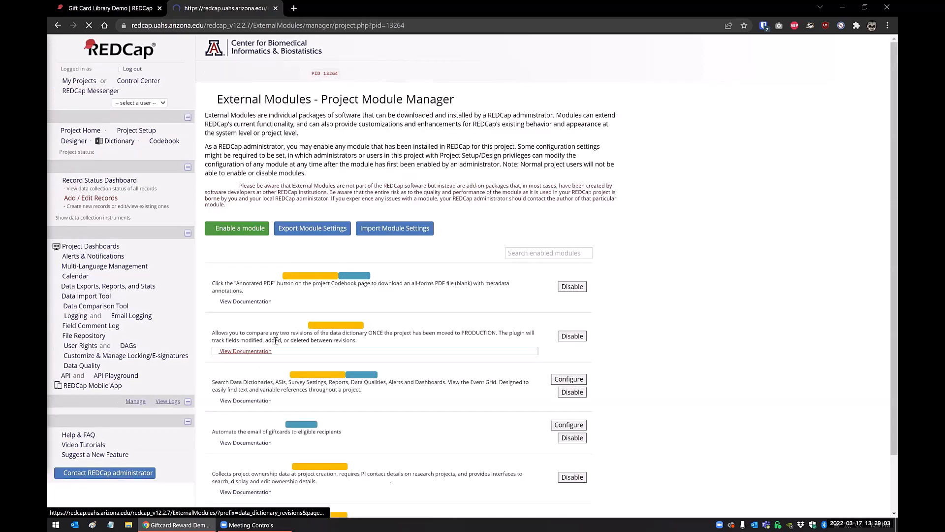
pyautogui.scroll(-2, 275, 340)
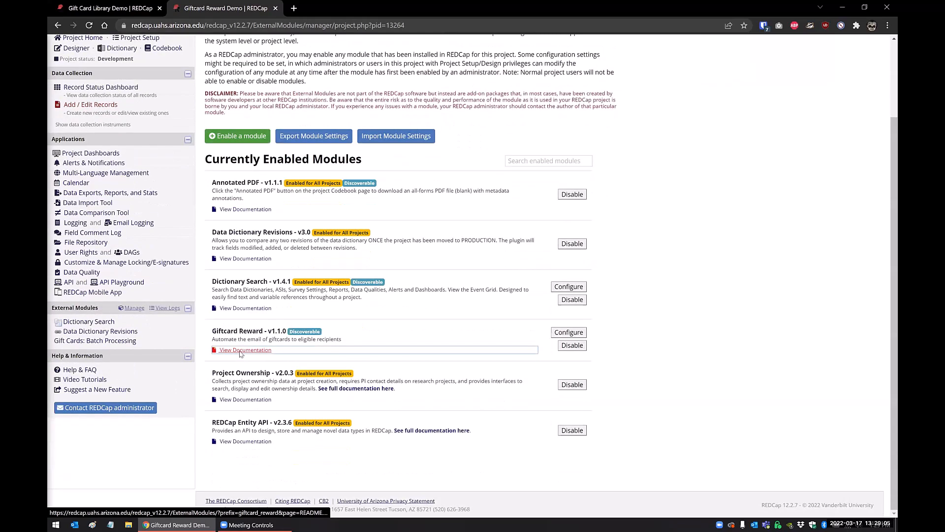
pyautogui.click(241, 350)
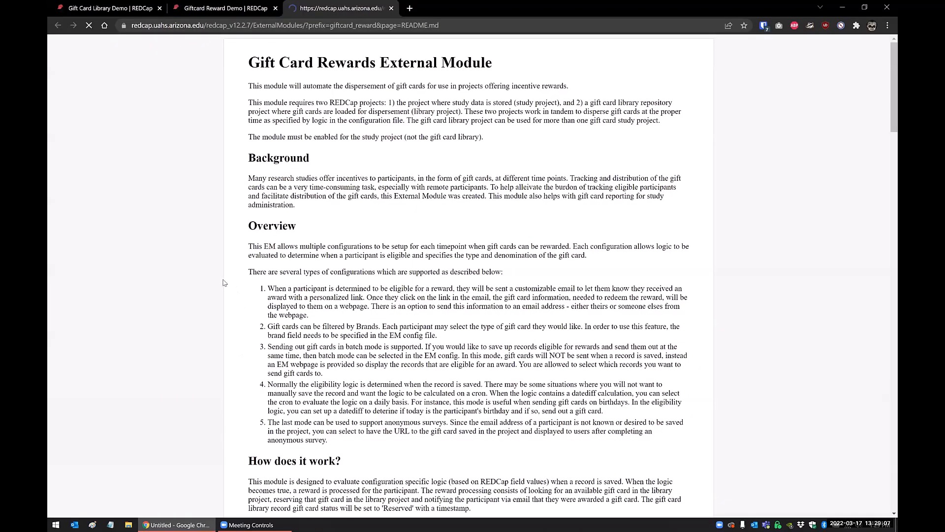
# Read through the module documentation, covering the overview, features, gift card library setup and uploading rewards, and return to its beginning.
pyautogui.scroll(-3, 220, 281)
pyautogui.scroll(-2, 220, 282)
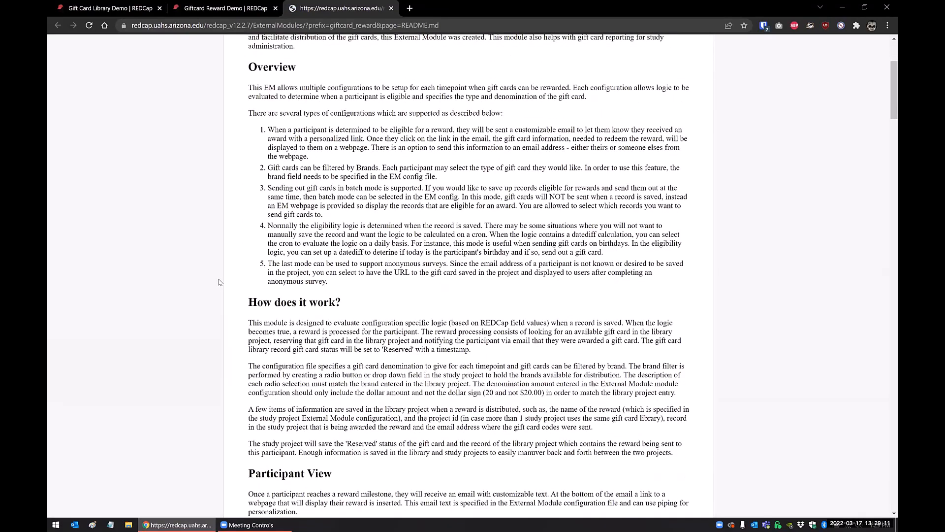
pyautogui.scroll(-5, 220, 281)
pyautogui.scroll(-1, 220, 282)
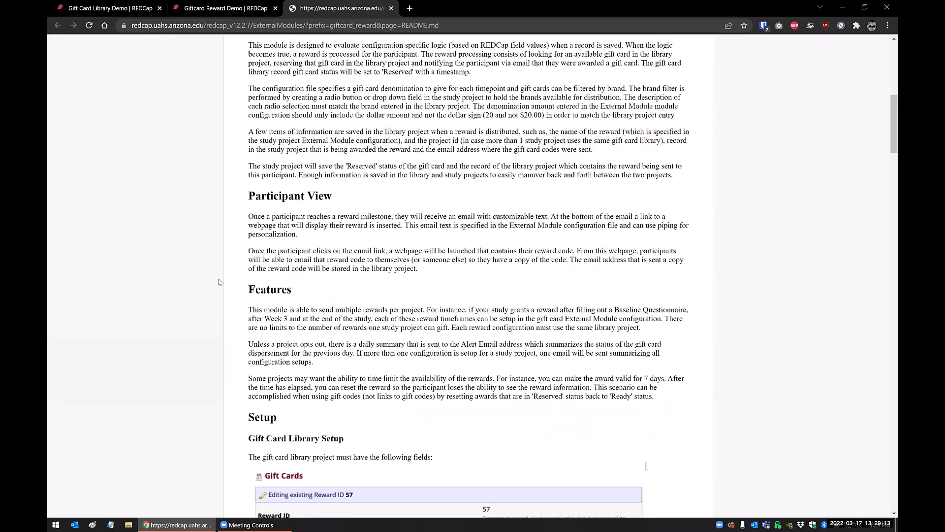
pyautogui.scroll(-7, 220, 281)
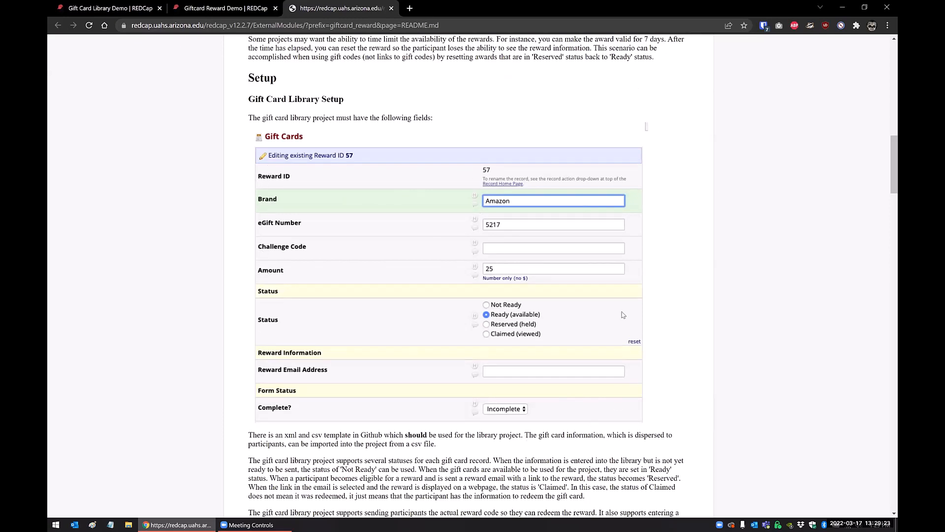
pyautogui.scroll(-4, 197, 265)
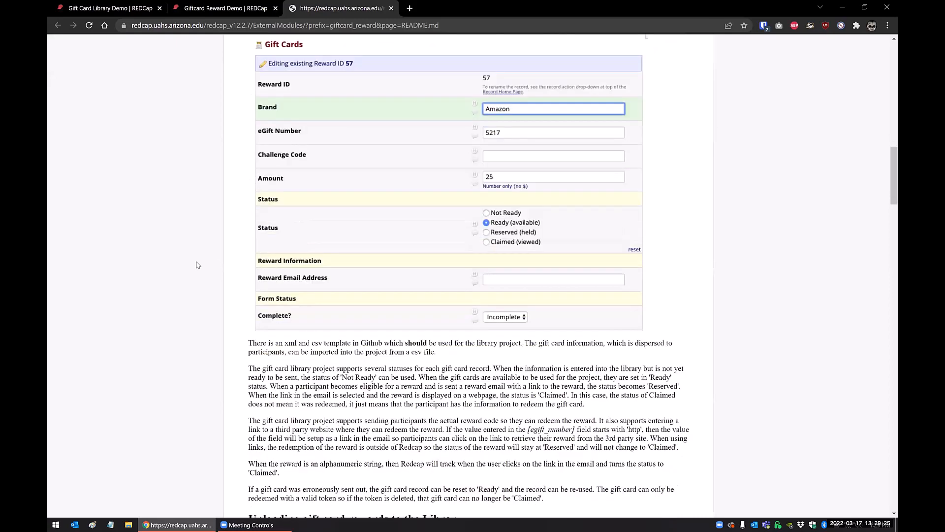
pyautogui.scroll(-1, 197, 265)
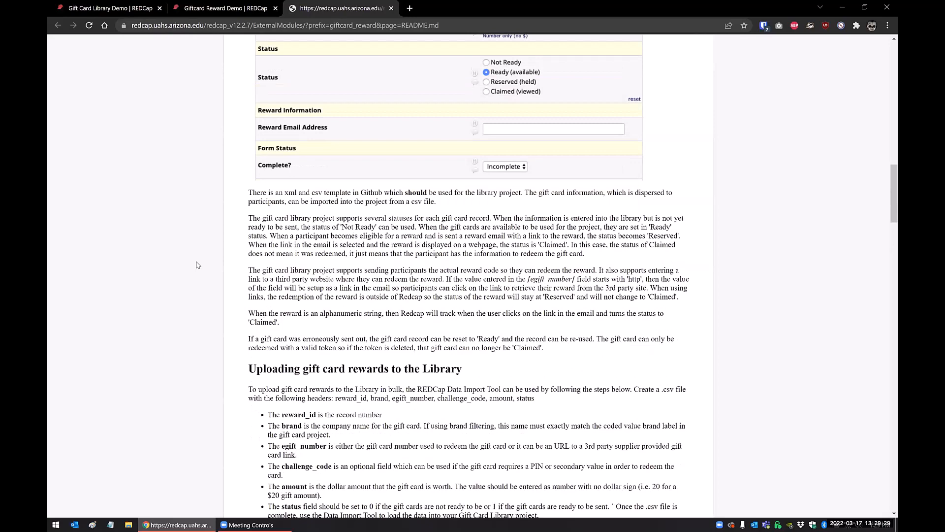
pyautogui.scroll(-2, 197, 265)
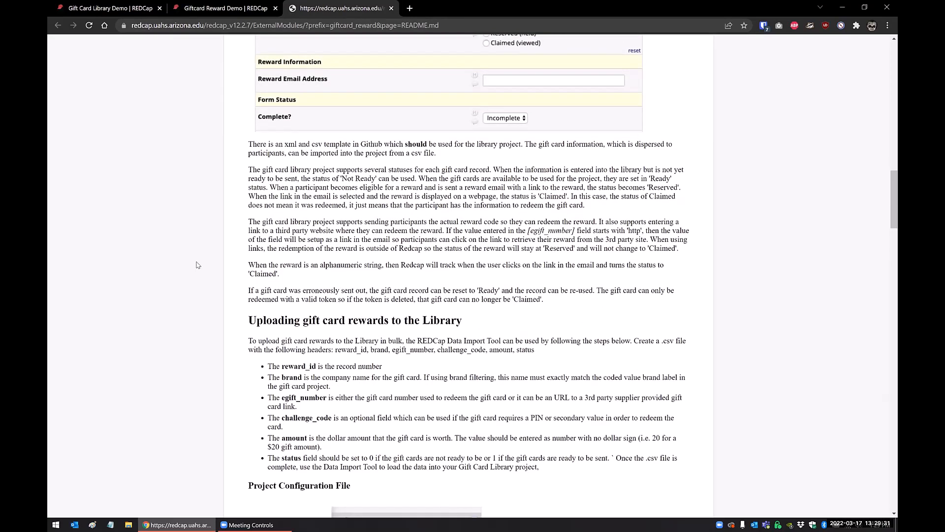
pyautogui.scroll(5, 195, 265)
pyautogui.scroll(9, 196, 265)
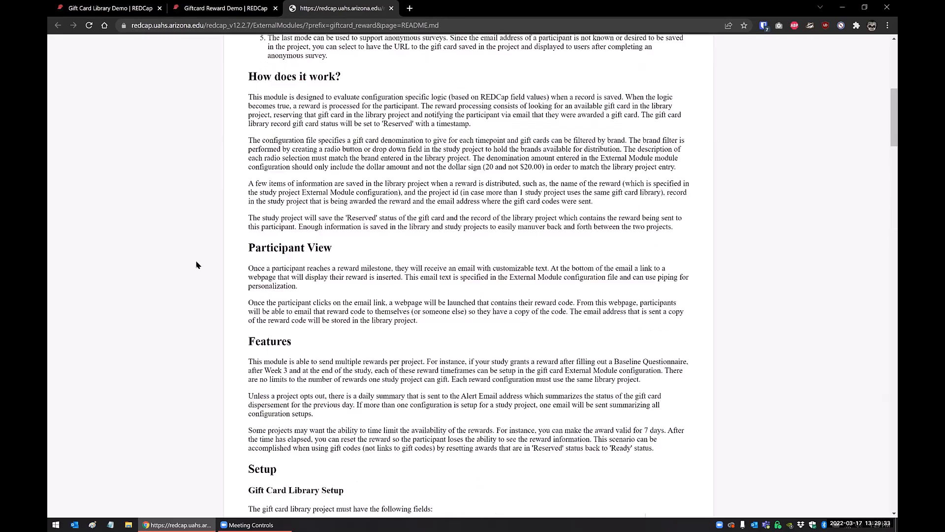
pyautogui.scroll(6, 359, 121)
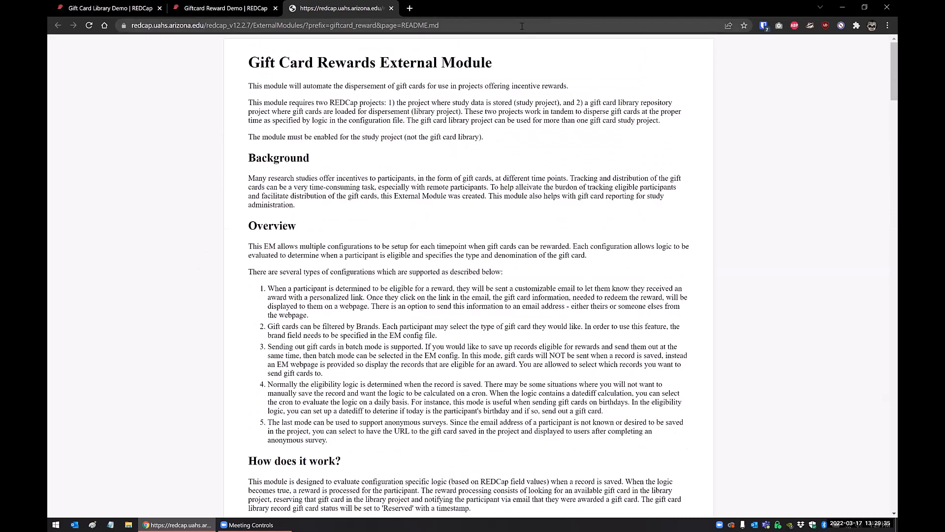
# Search the web for "redcap gift card survey" in a new browser tab.
pyautogui.click(407, 12)
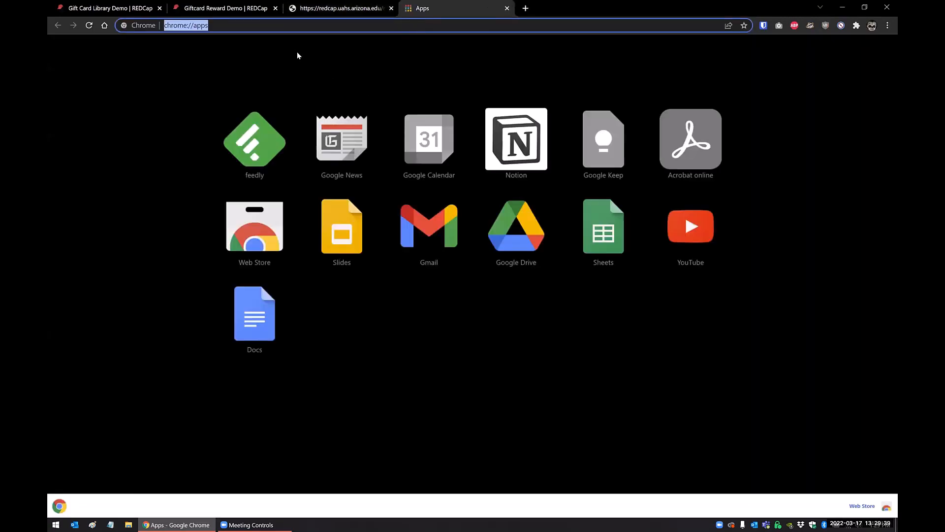
pyautogui.write('redcap')
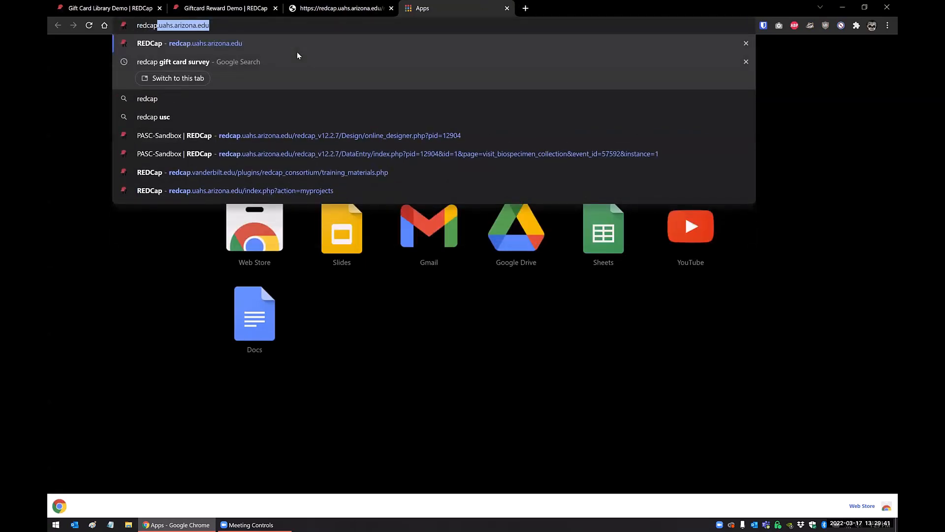
pyautogui.write(' gift car')
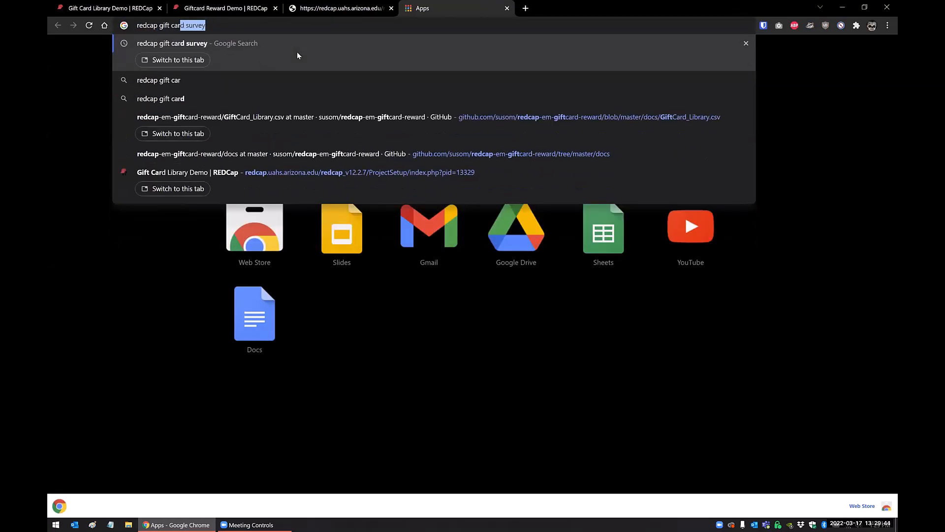
pyautogui.press('Return')
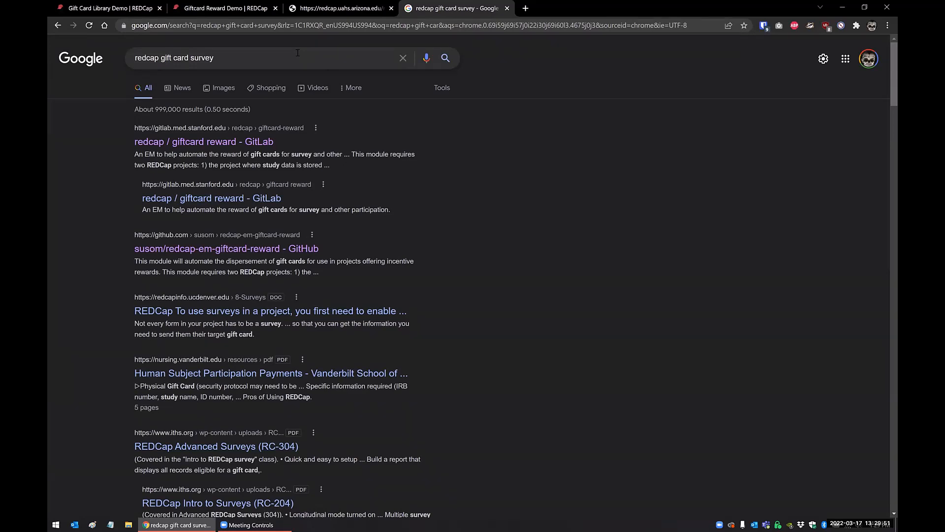
# Open GiftCard_Library.csv in the docs folder of the susom/redcap-em-giftcard-reward GitHub repository.
pyautogui.click(315, 15)
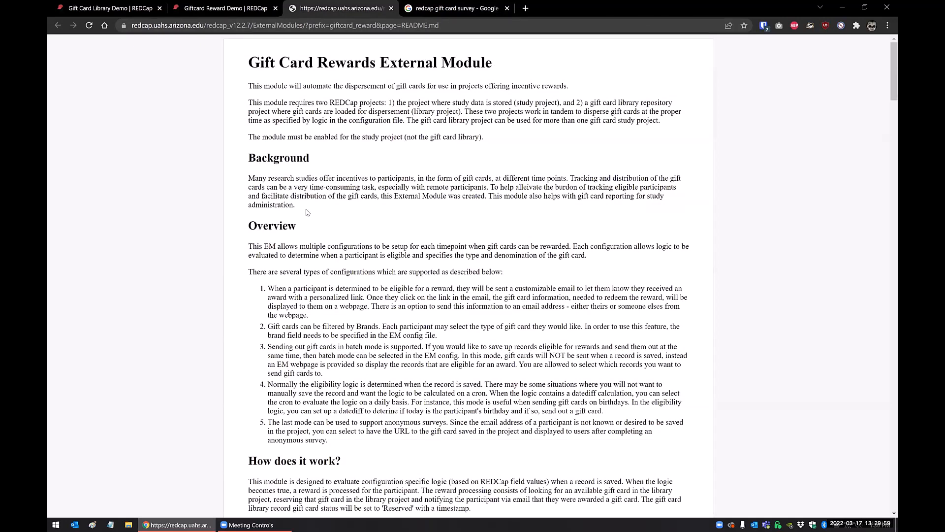
pyautogui.hotkey('ctrl', 'Tab')
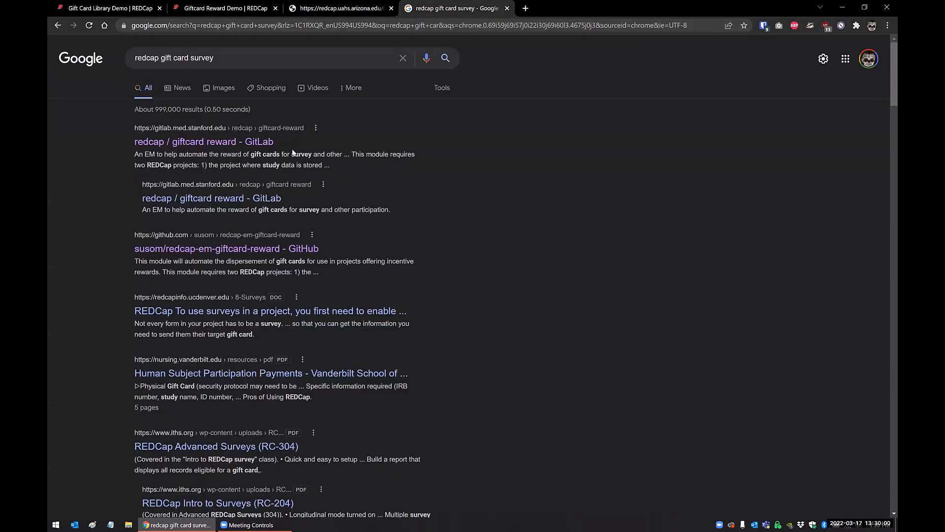
pyautogui.click(167, 249)
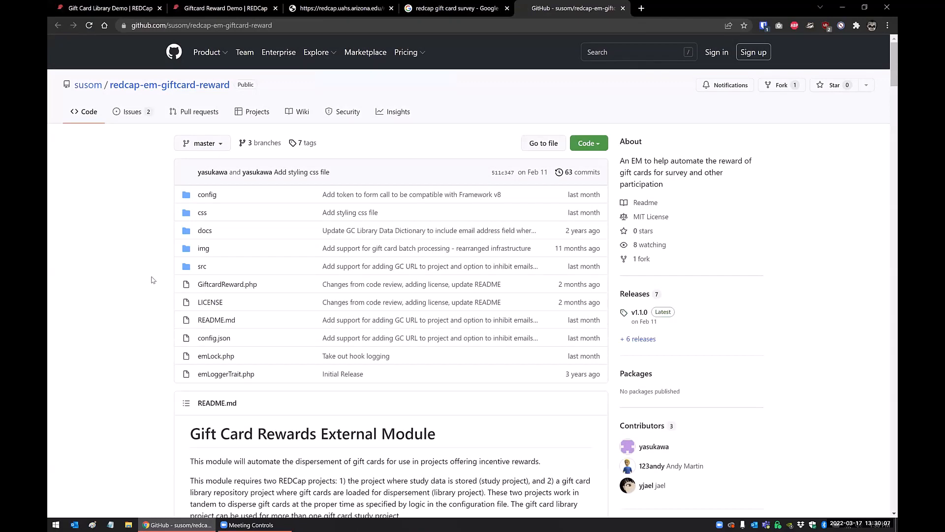
pyautogui.click(204, 232)
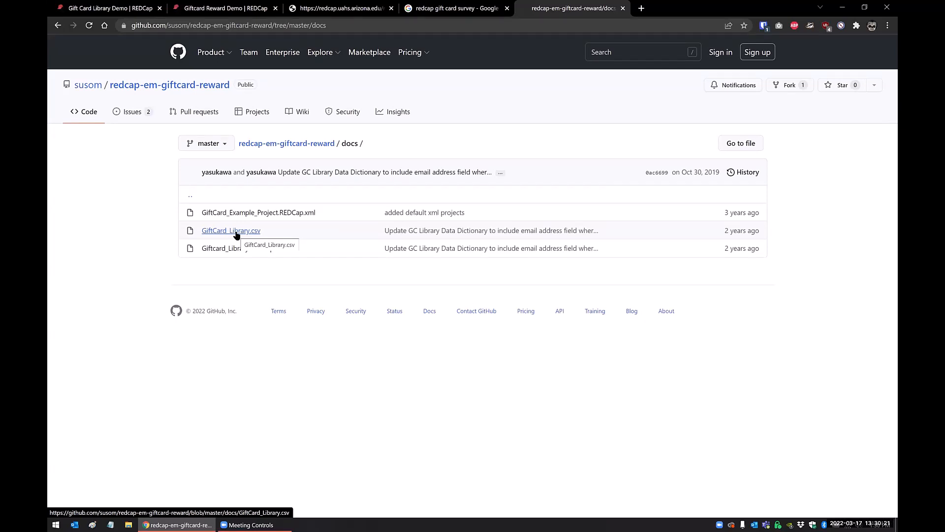
pyautogui.click(236, 235)
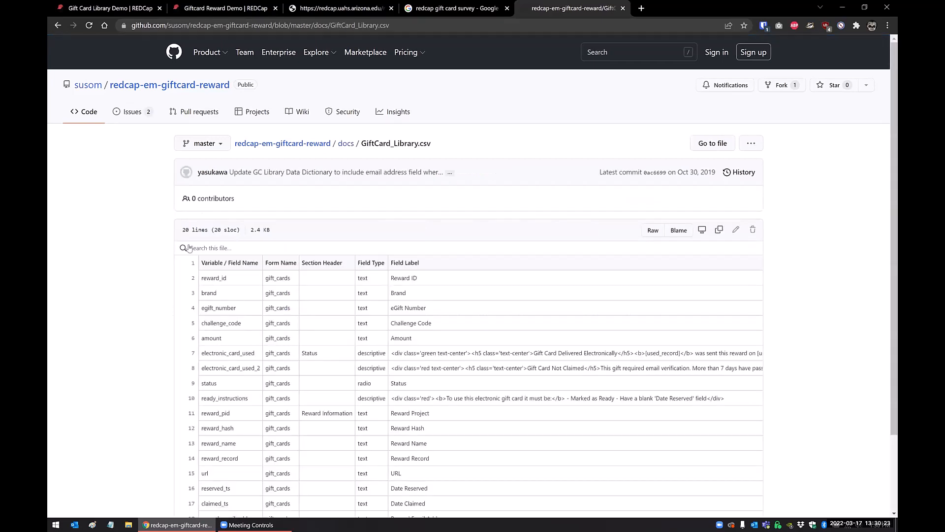
# Review the field definitions in the GiftCard_Library.csv table and display the file's raw contents.
pyautogui.scroll(-2, 170, 242)
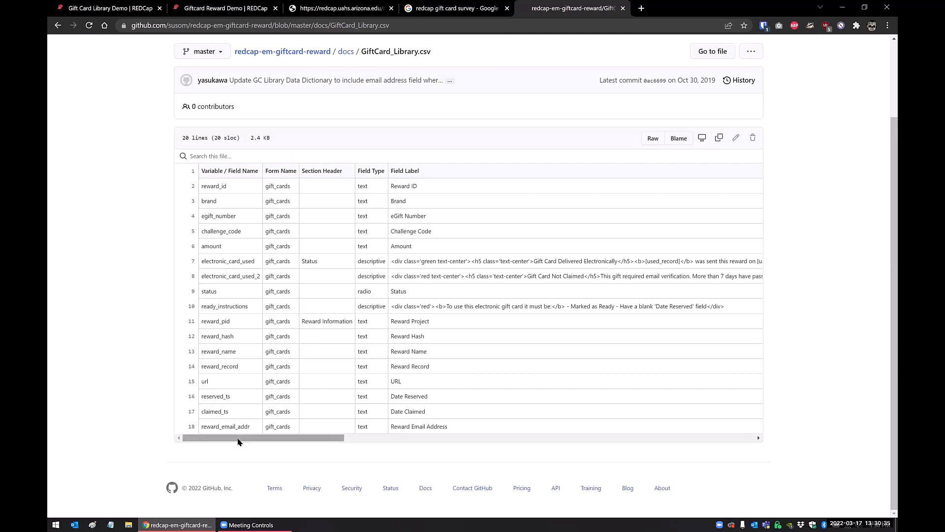
pyautogui.scroll(1, 458, 323)
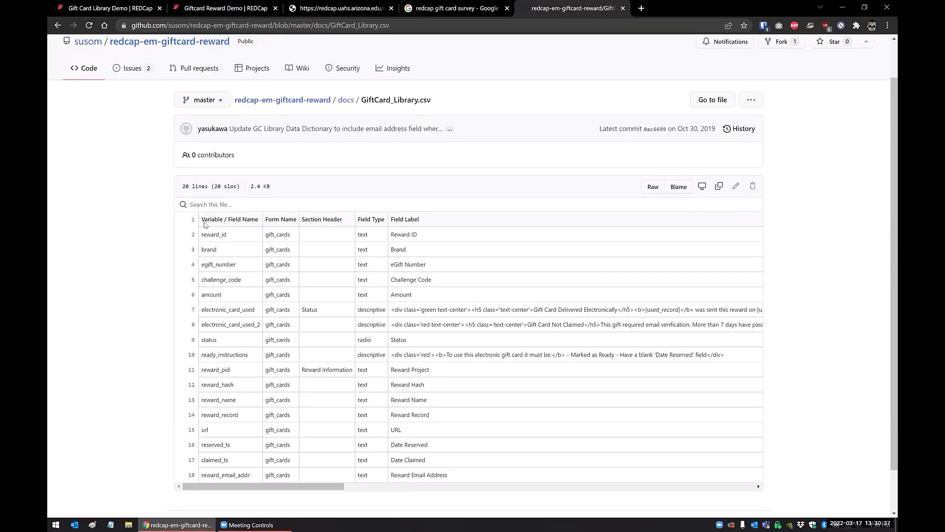
pyautogui.moveTo(205, 224); pyautogui.dragTo(472, 446)
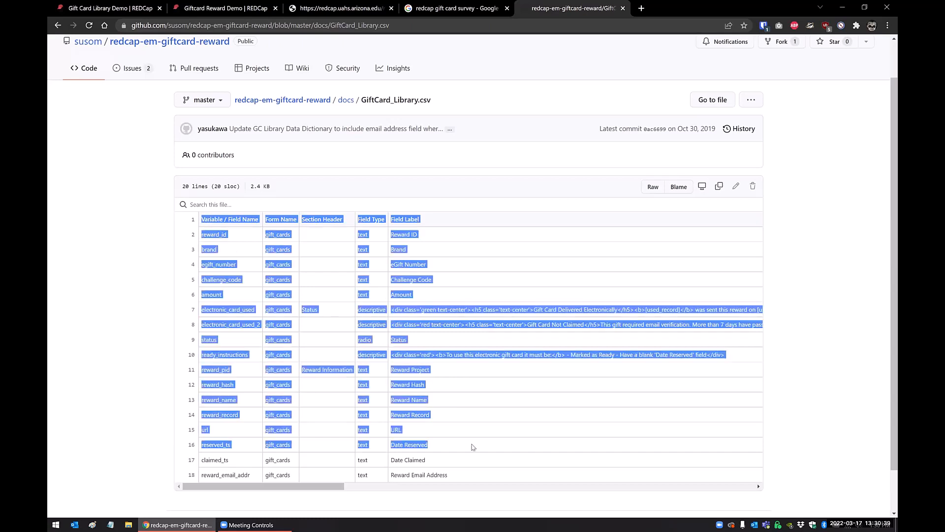
pyautogui.click(461, 439)
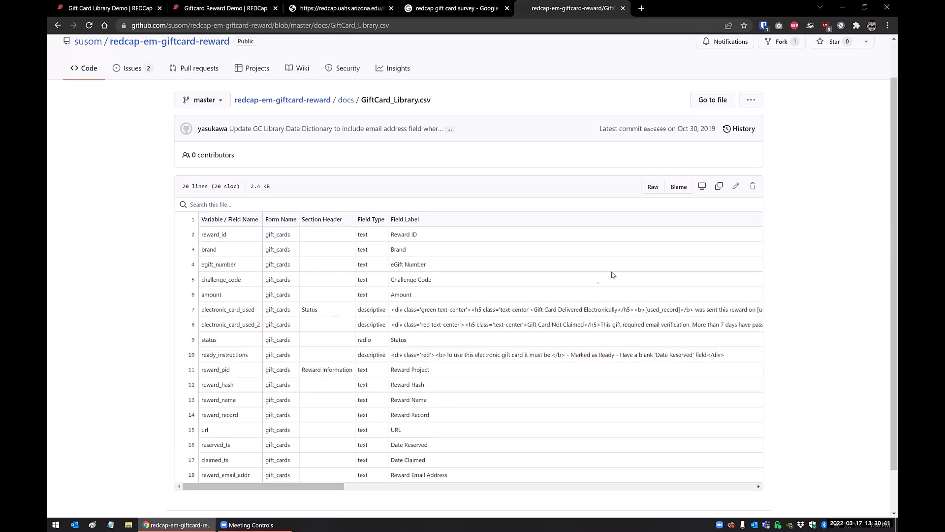
pyautogui.click(650, 189)
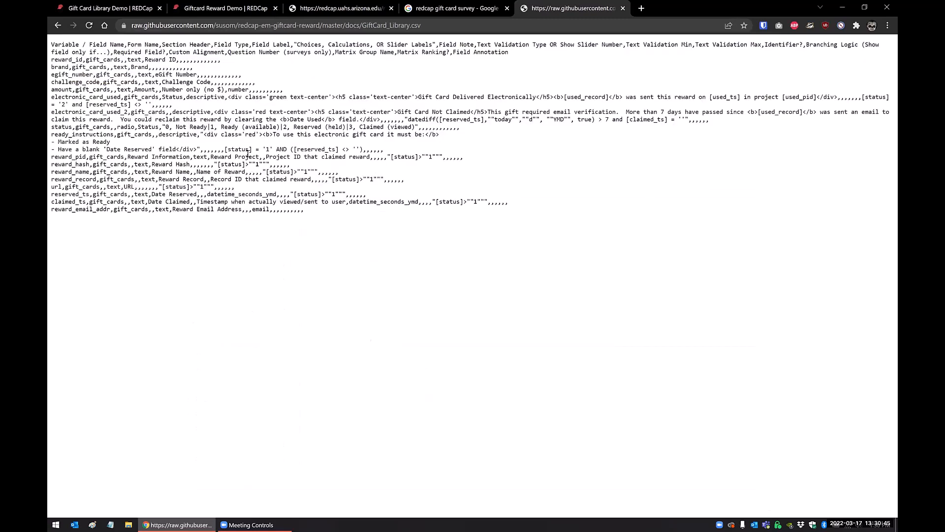
pyautogui.rightClick(342, 222)
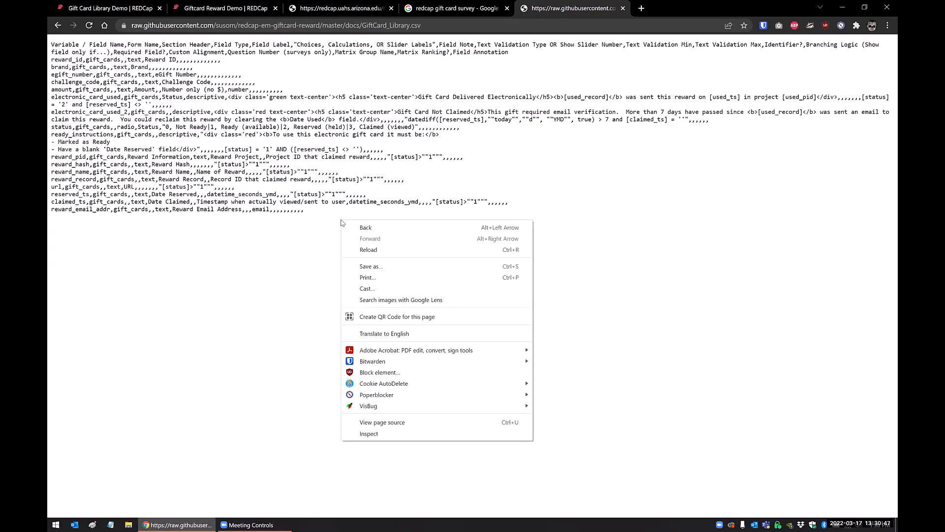
pyautogui.click(374, 272)
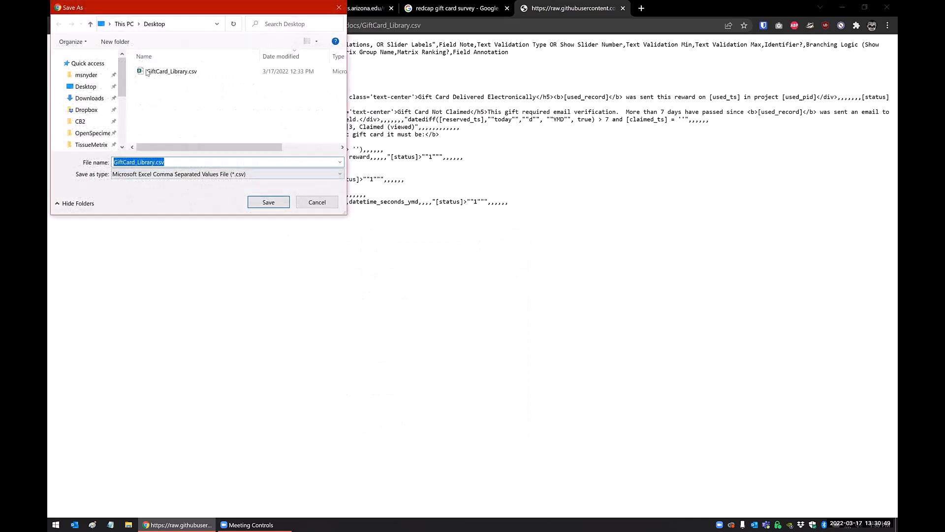
pyautogui.click(317, 201)
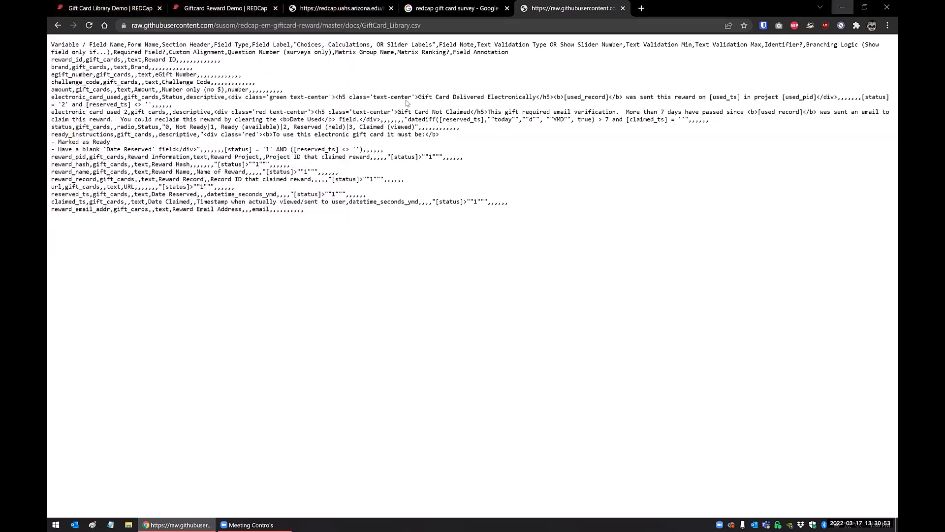
# Inspect the desktop copy of GiftCard_Library.csv in Excel with all columns fitted to their contents, and close it without saving.
pyautogui.click(843, 8)
pyautogui.doubleClick(66, 70)
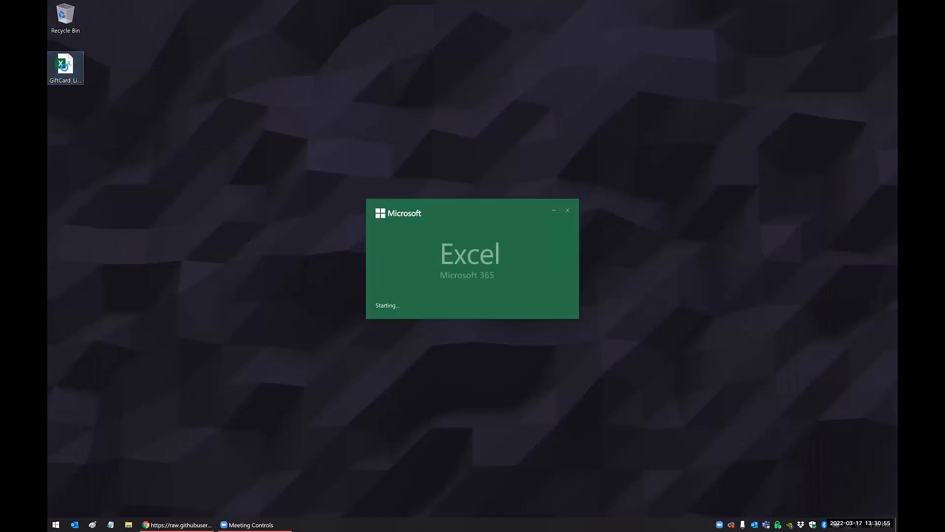
pyautogui.hotkey('ctrl', 'a')
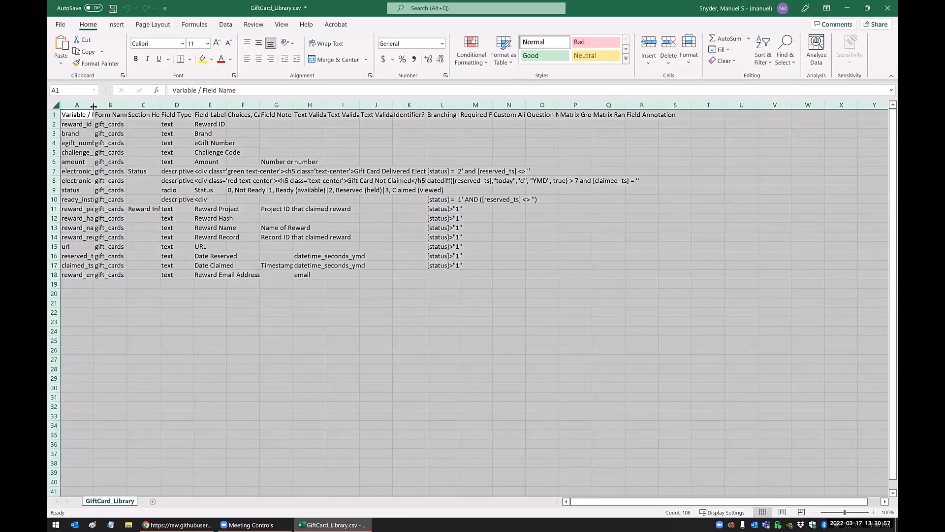
pyautogui.doubleClick(93, 105)
pyautogui.click(163, 192)
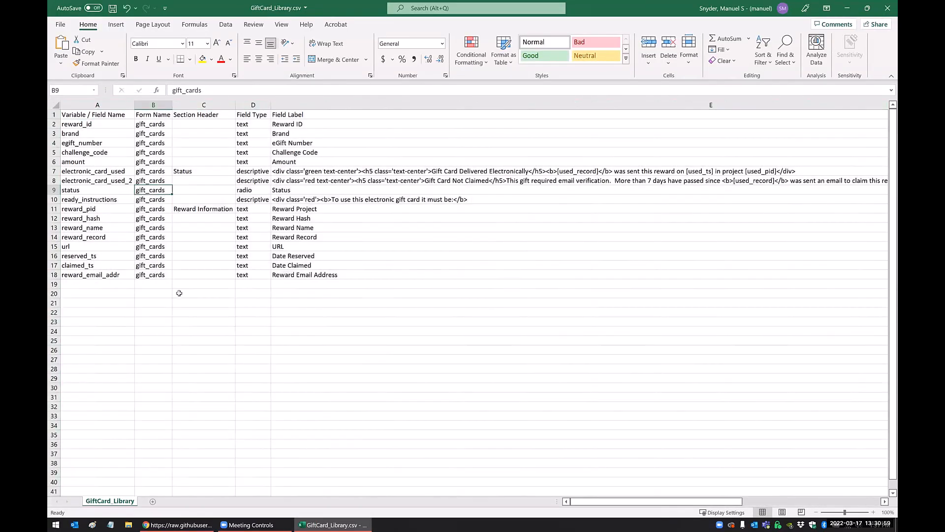
pyautogui.click(887, 8)
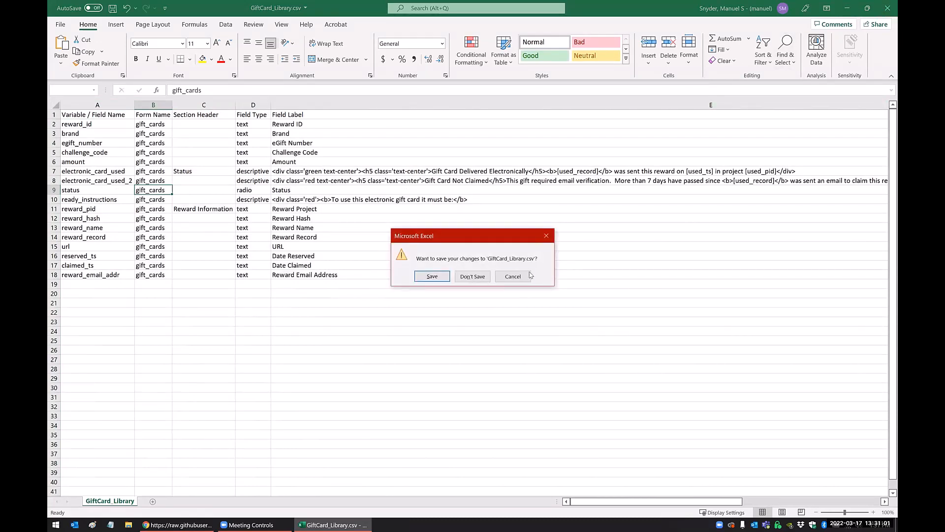
pyautogui.click(473, 277)
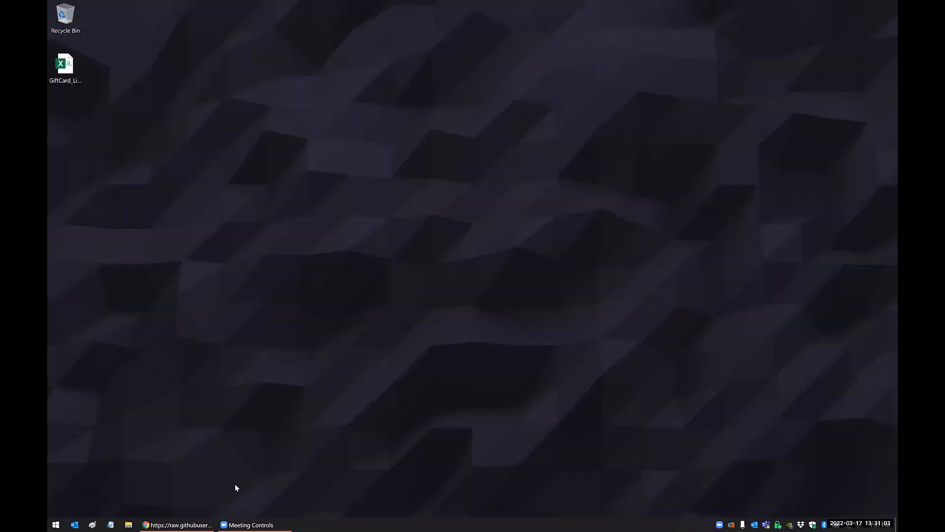
# Review the new project form and its creation options in a separate REDCap browser tab, and leave it without creating a project.
pyautogui.click(178, 524)
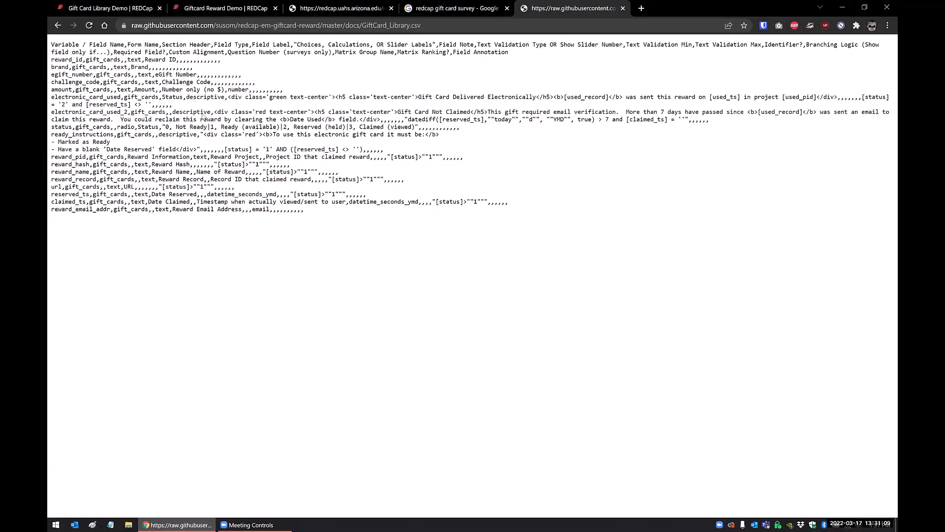
pyautogui.click(227, 8)
pyautogui.scroll(3, 219, 138)
pyautogui.rightClick(86, 84)
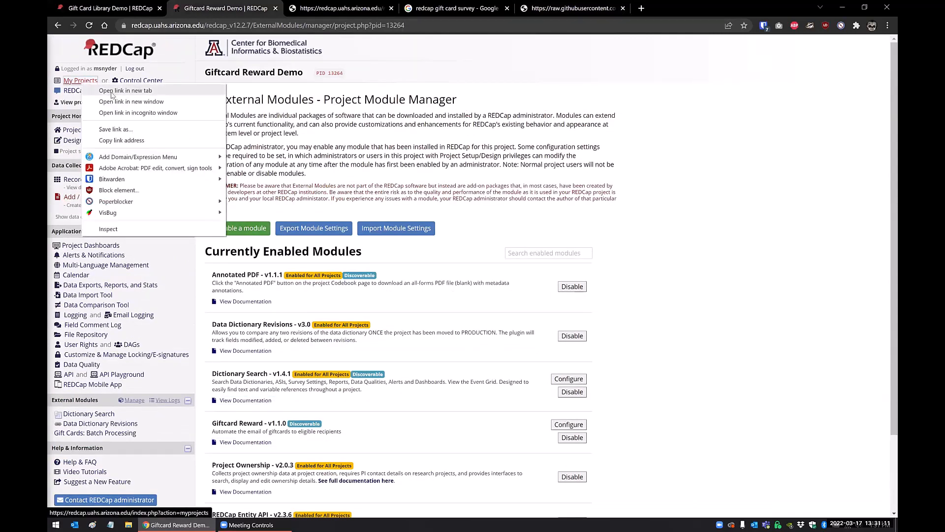
pyautogui.rightClick(121, 45)
pyautogui.click(204, 42)
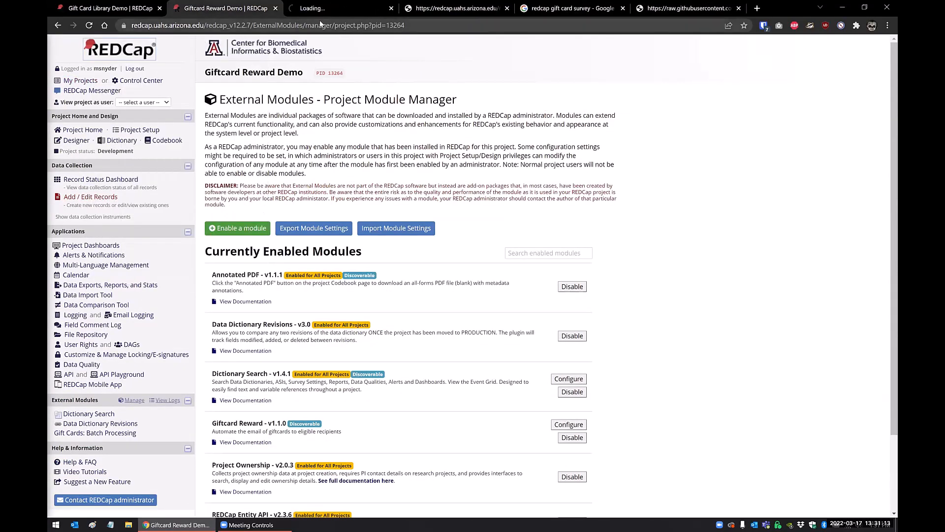
pyautogui.click(317, 8)
pyautogui.click(208, 56)
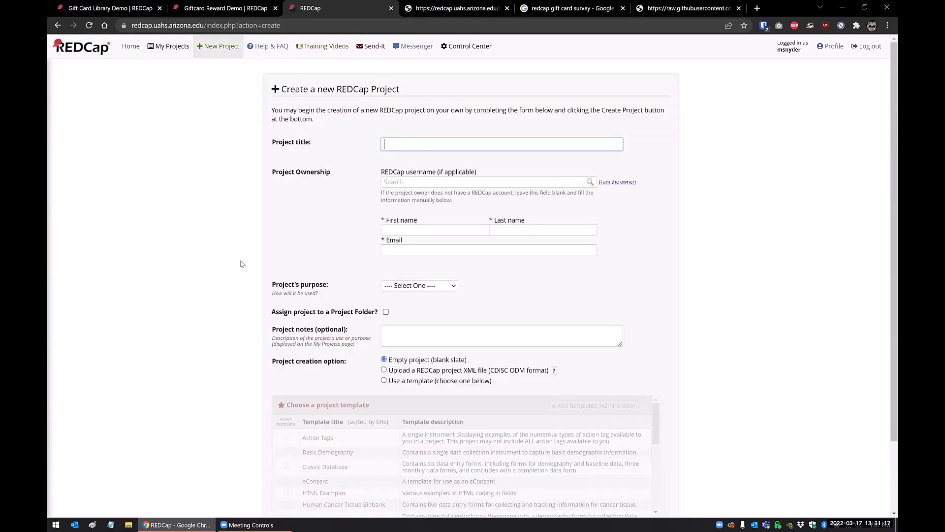
pyautogui.scroll(-2, 253, 295)
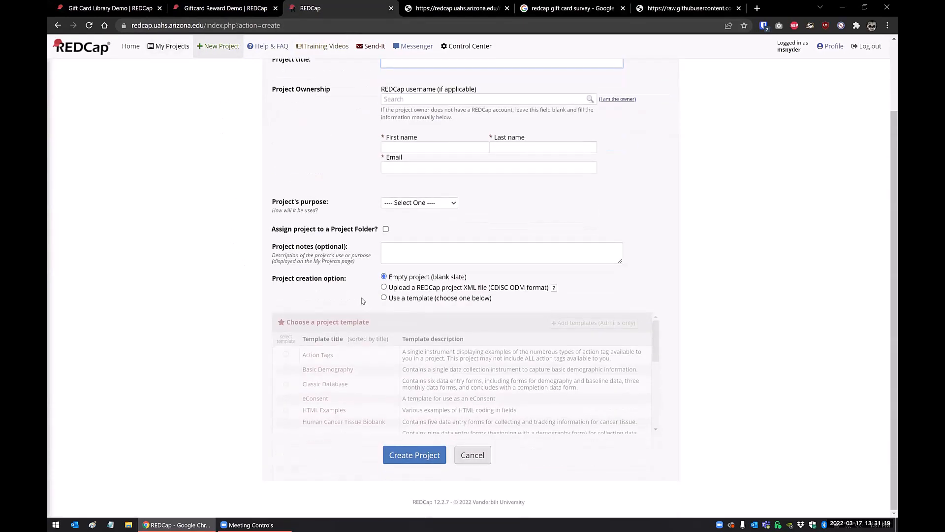
pyautogui.click(471, 458)
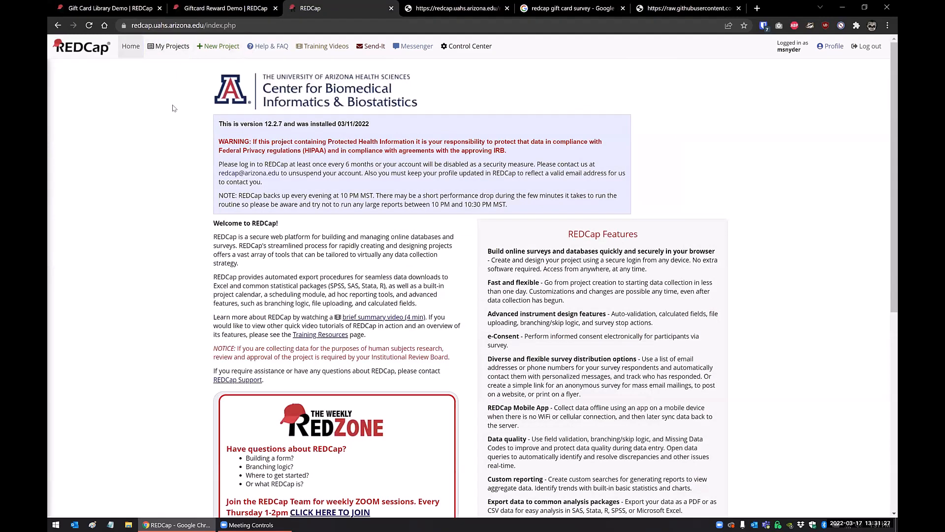
pyautogui.hotkey('ctrl', 'w')
# Open the Data Dictionary upload page of Giftcard Reward Demo and browse the desktop for GiftCard_Library.csv, cancelling without choosing a file.
pyautogui.click(121, 142)
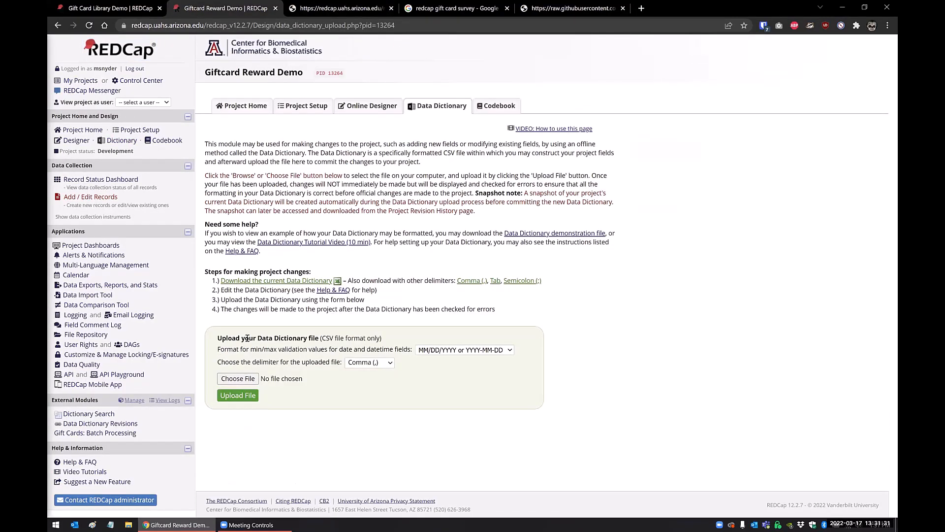
pyautogui.click(235, 380)
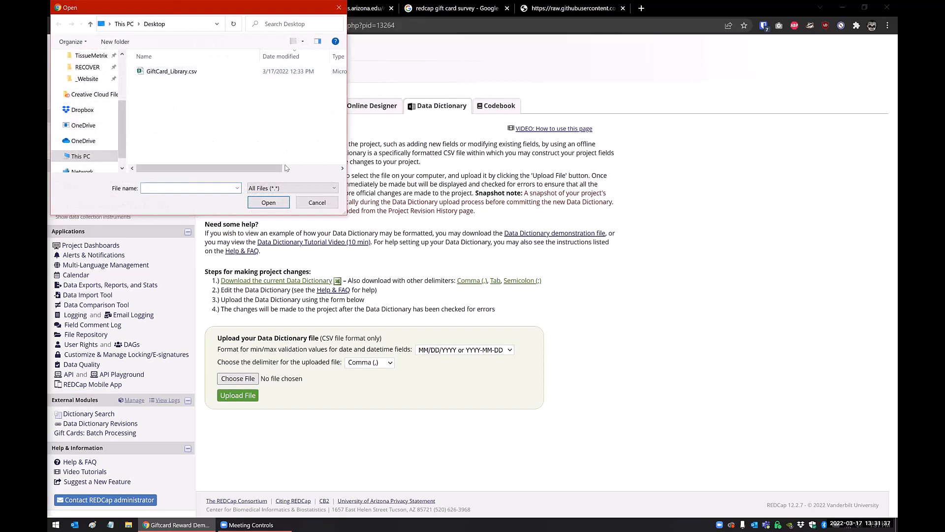
pyautogui.click(317, 202)
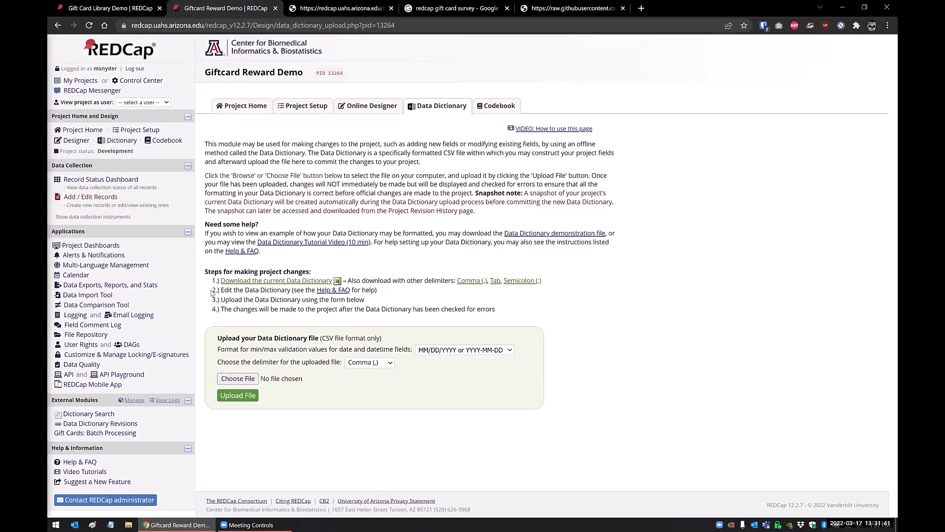
# Open the Gift Cards instrument of the Gift Card Library Demo project in the Online Designer and review its fields.
pyautogui.click(108, 8)
pyautogui.click(552, 340)
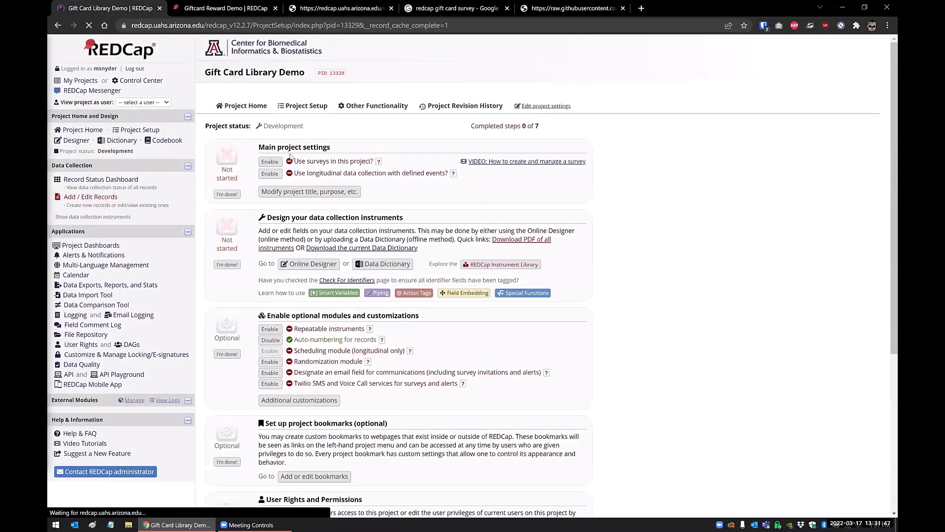
pyautogui.click(77, 141)
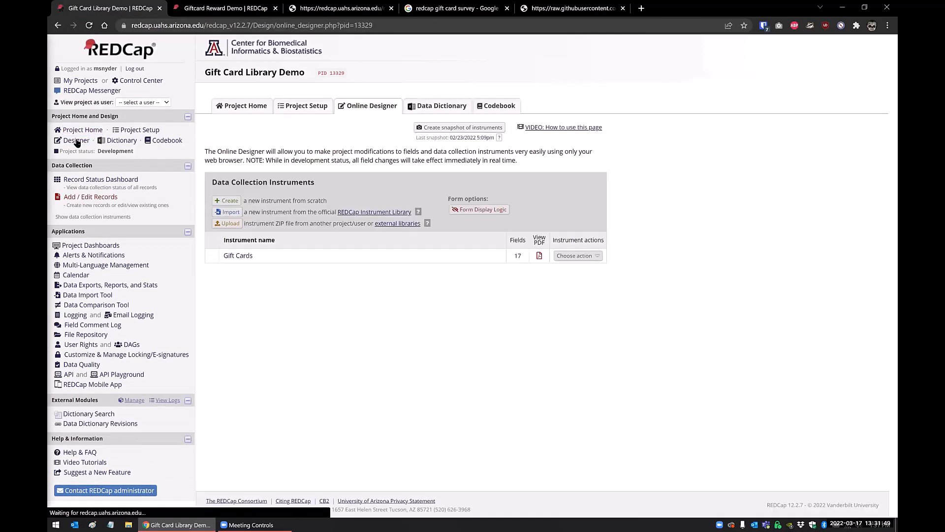
pyautogui.click(238, 255)
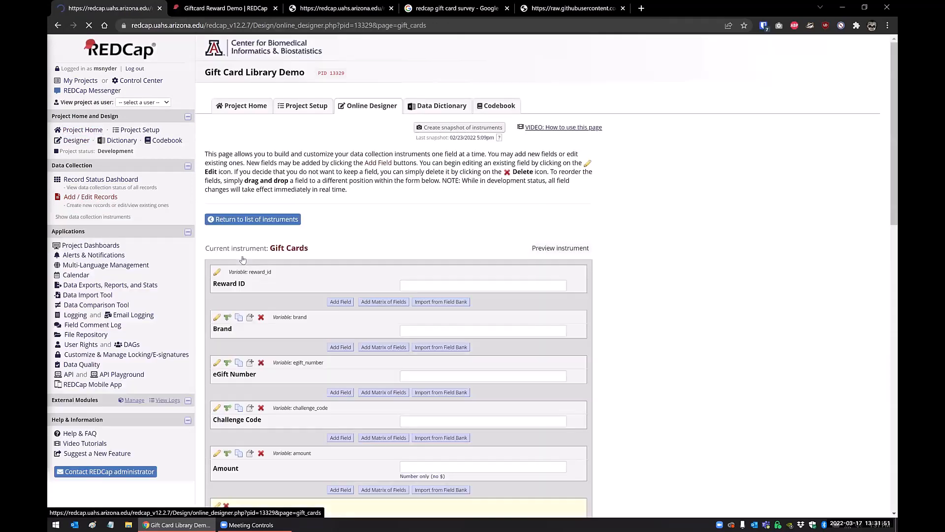
pyautogui.scroll(-2, 242, 260)
pyautogui.scroll(-3, 242, 259)
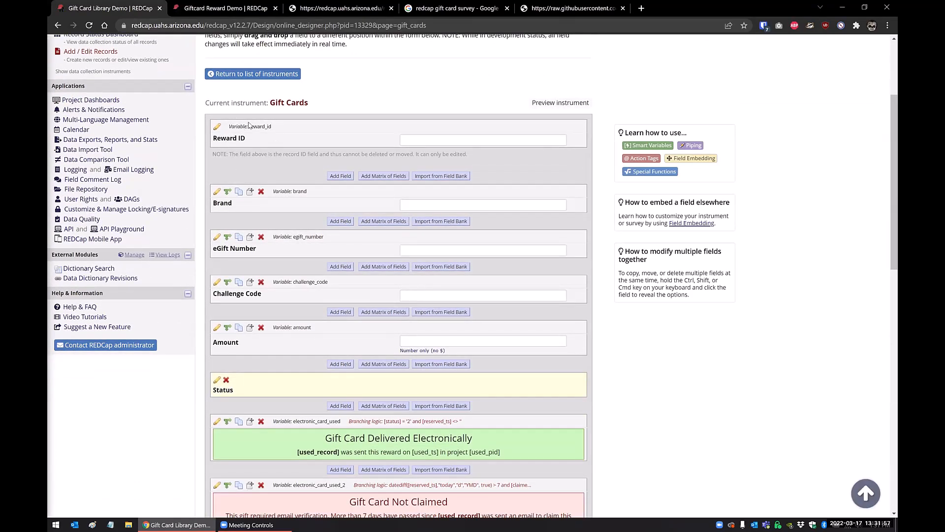
# Inspect the Reward ID field's variable name without saving changes, and look over the remaining Gift Cards fields.
pyautogui.click(217, 127)
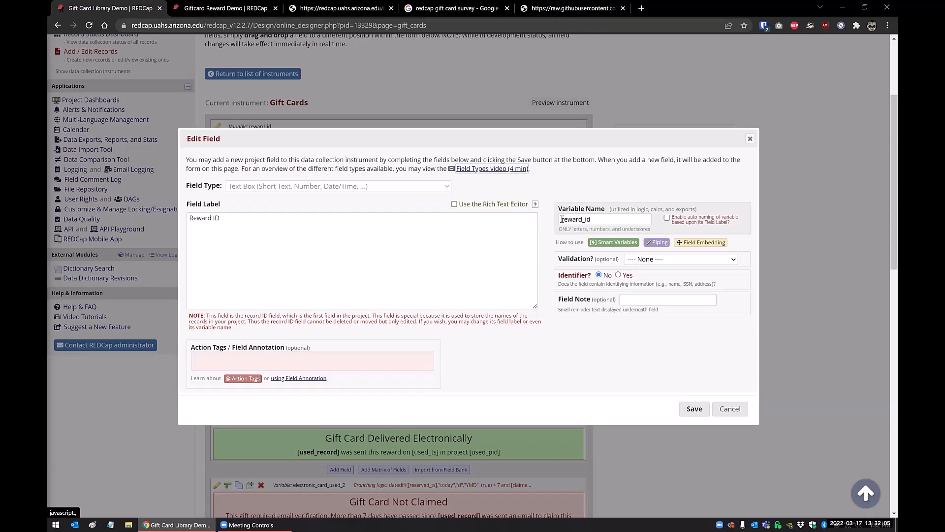
pyautogui.doubleClick(595, 219)
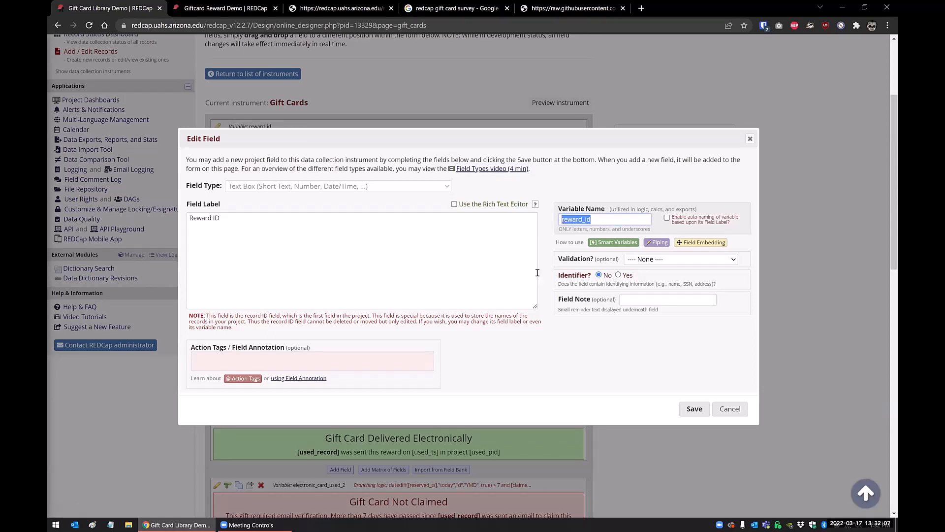
pyautogui.click(726, 411)
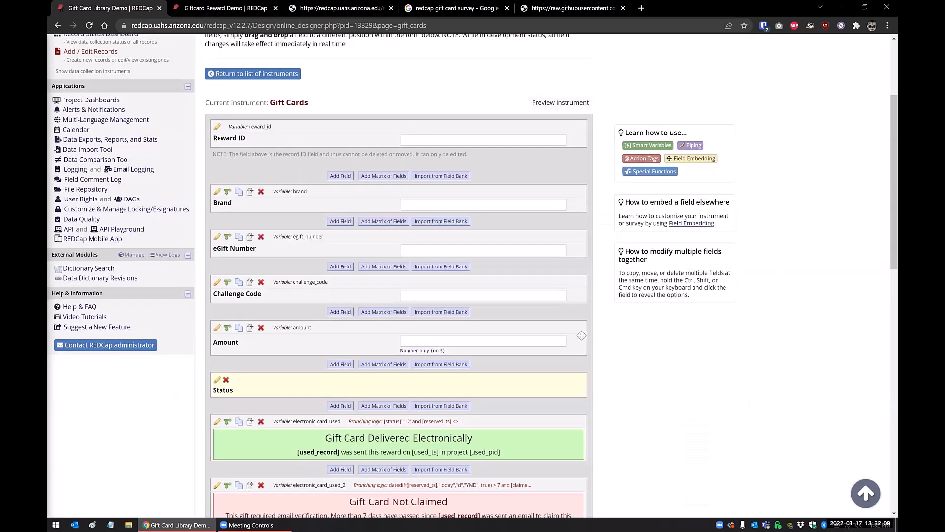
pyautogui.scroll(-1, 560, 329)
pyautogui.scroll(-2, 559, 329)
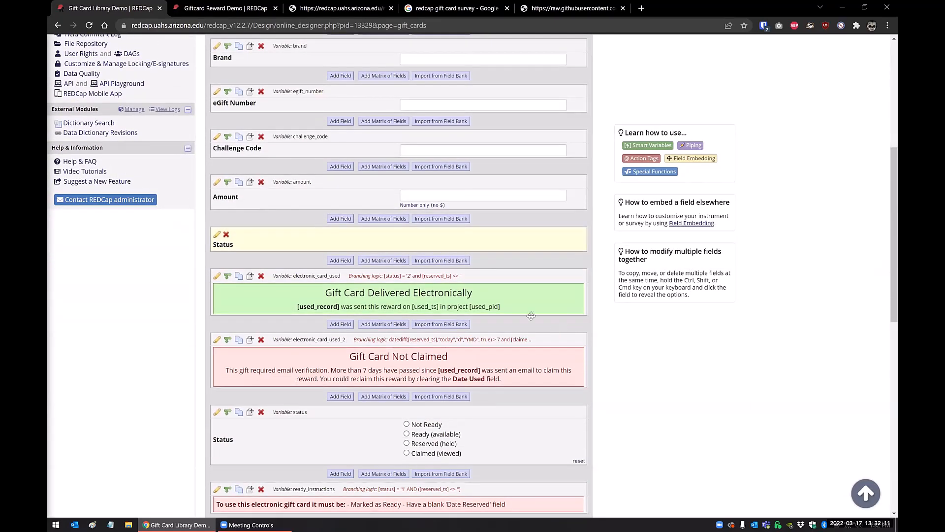
pyautogui.scroll(6, 92, 322)
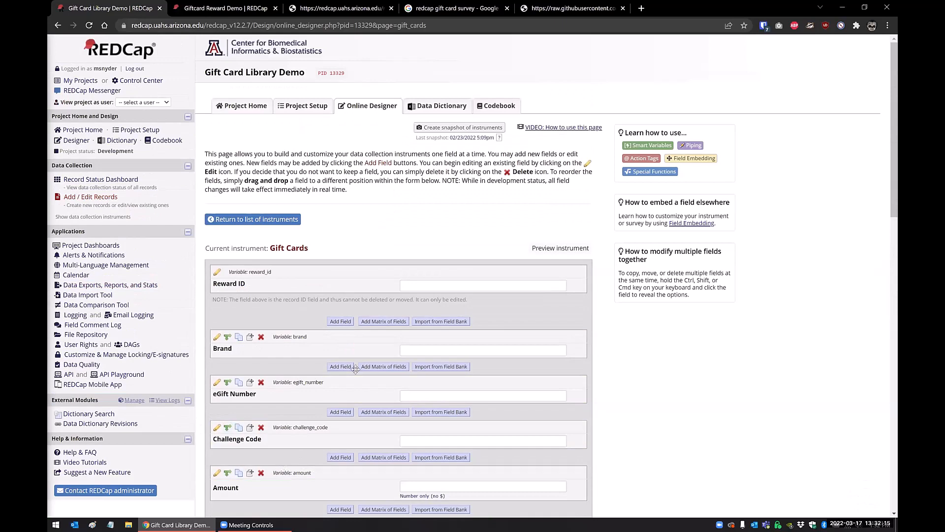
# Open the Gift Cards form of Reward ID 1 from the Record Status Dashboard and examine its amount, status and reward information.
pyautogui.click(118, 181)
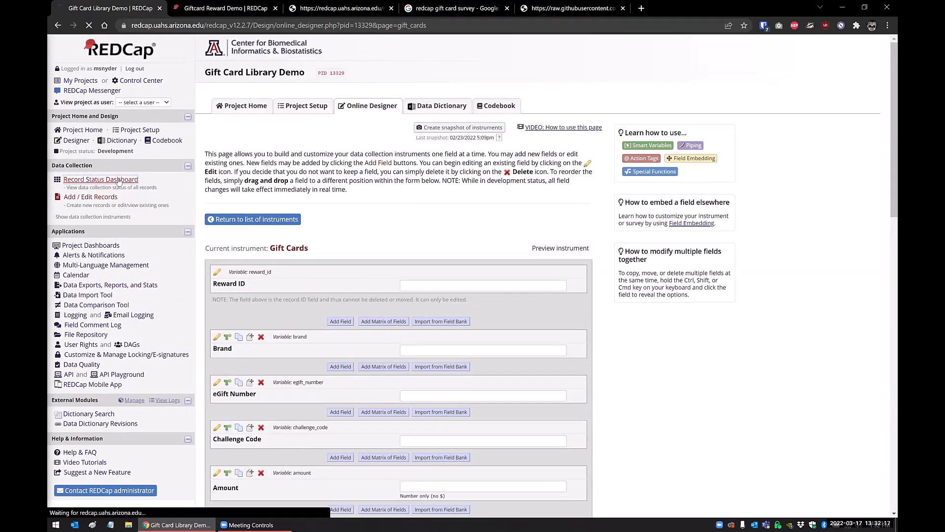
pyautogui.click(256, 273)
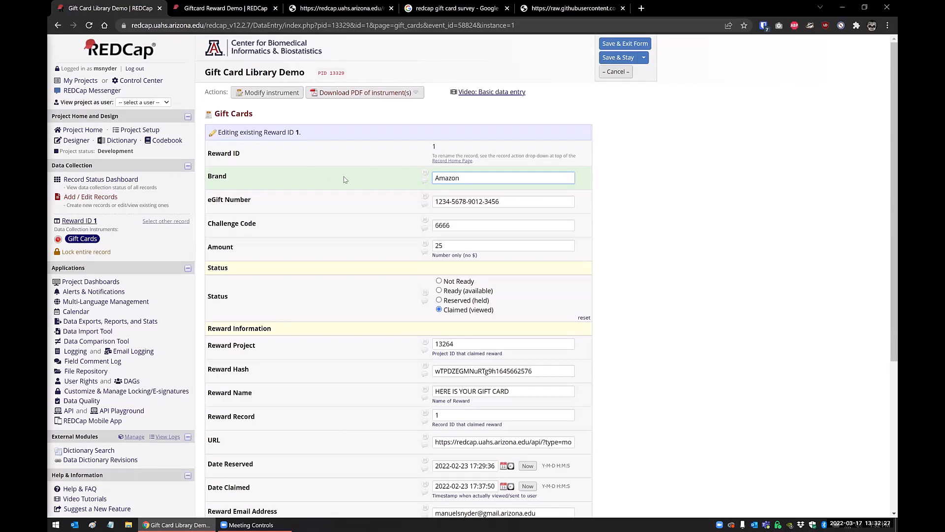
pyautogui.click(452, 247)
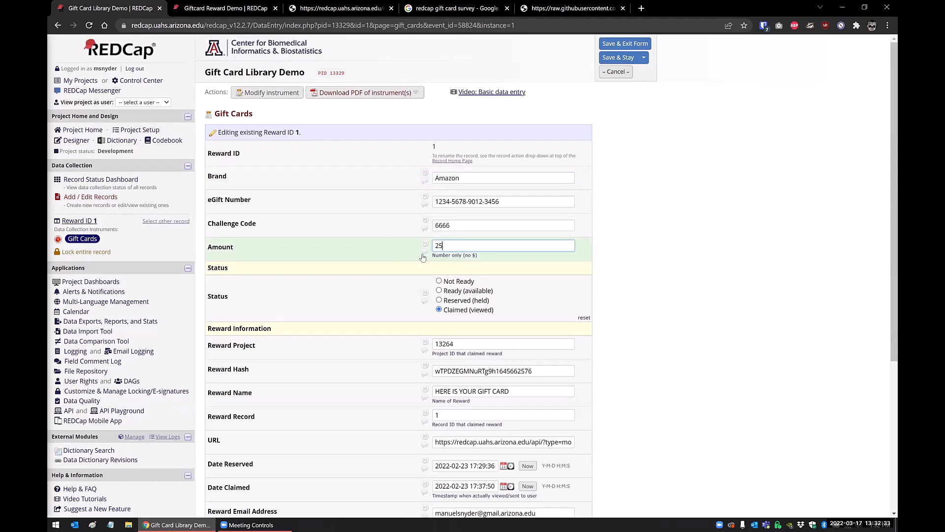
pyautogui.moveTo(458, 247); pyautogui.dragTo(425, 244)
pyautogui.click(640, 280)
pyautogui.scroll(-1, 445, 280)
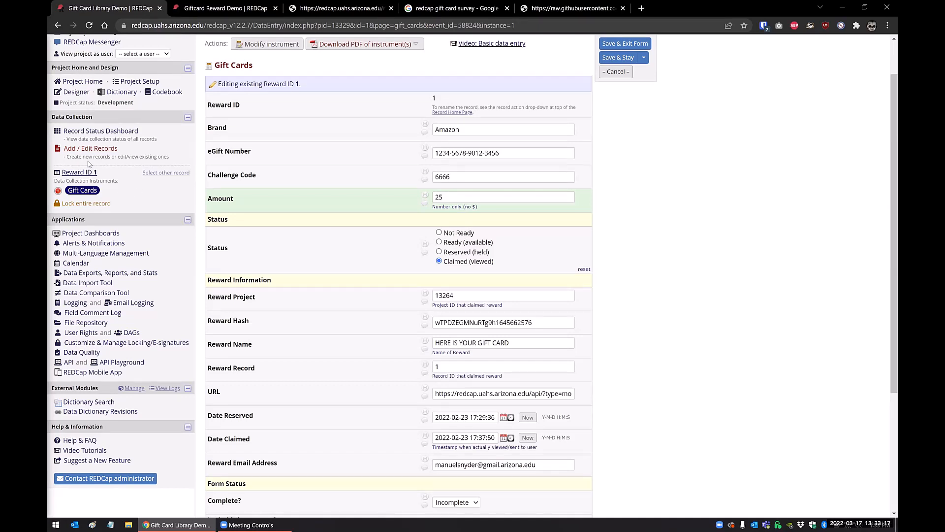
pyautogui.scroll(-1, 518, 386)
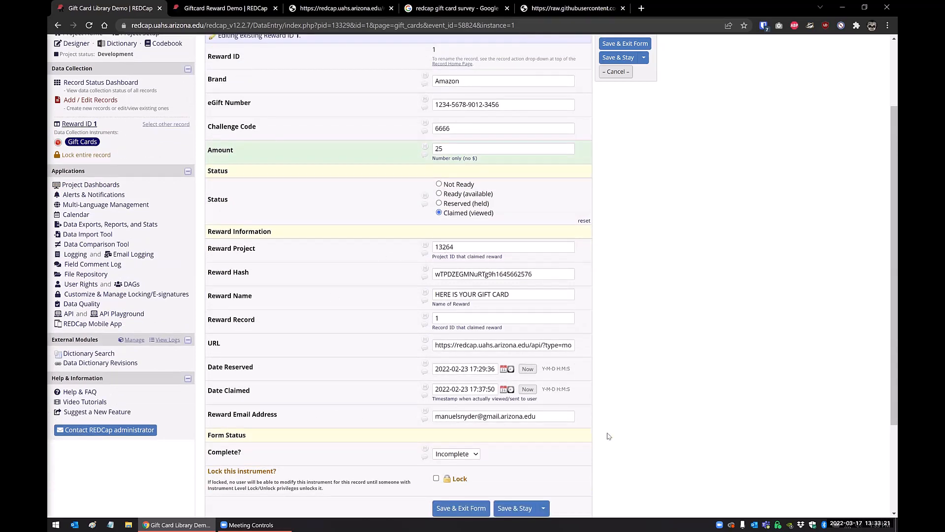
pyautogui.scroll(2, 495, 322)
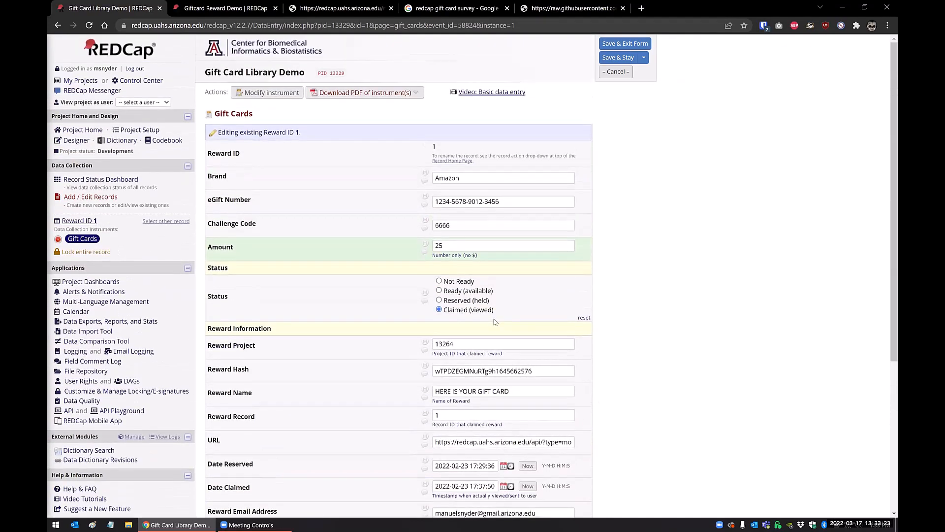
# Add a new gift card record in Gift Card Library Demo with the brand Amazon.
pyautogui.click(109, 180)
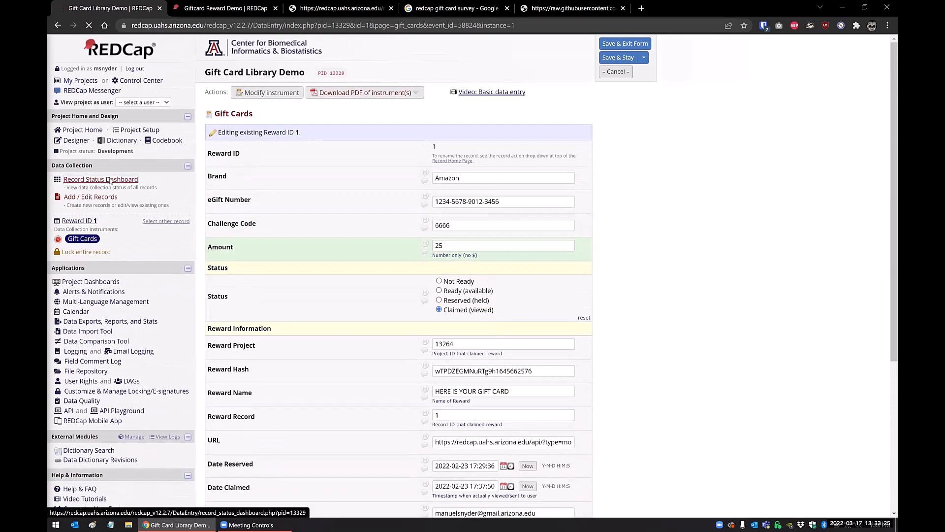
pyautogui.click(225, 225)
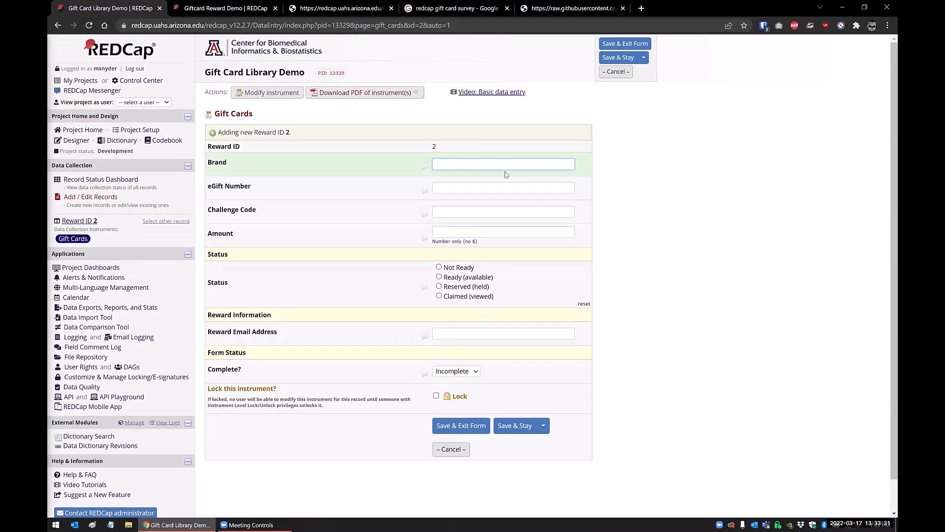
pyautogui.write('Amazon')
pyautogui.press('Tab')
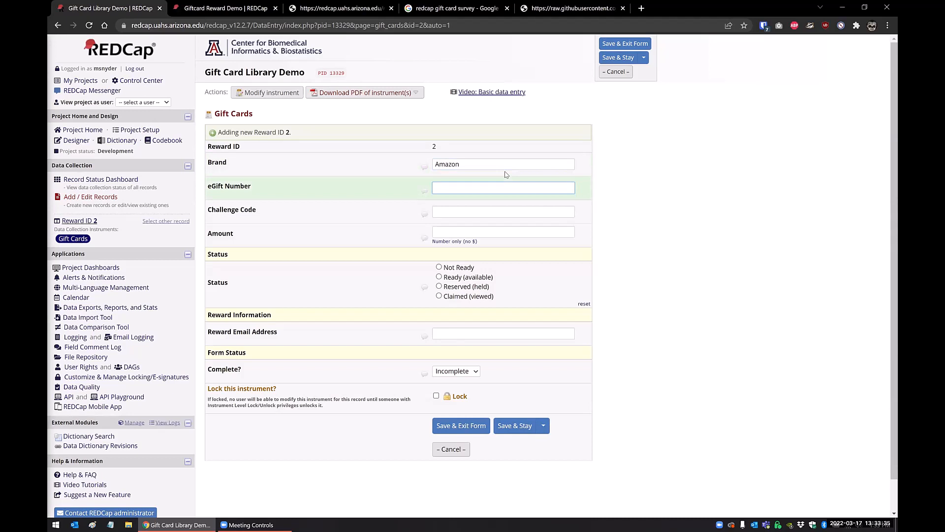
# Enter the eGift number and the challenge code for the new gift card record.
pyautogui.write('5555*')
pyautogui.write('6666-7777/-8888')
pyautogui.press('Tab')
pyautogui.write('12345')
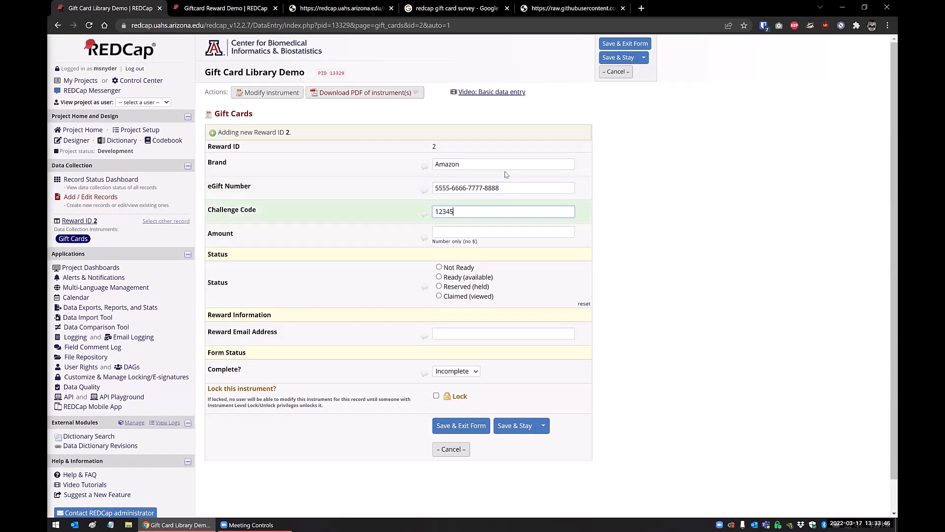
pyautogui.press('Tab')
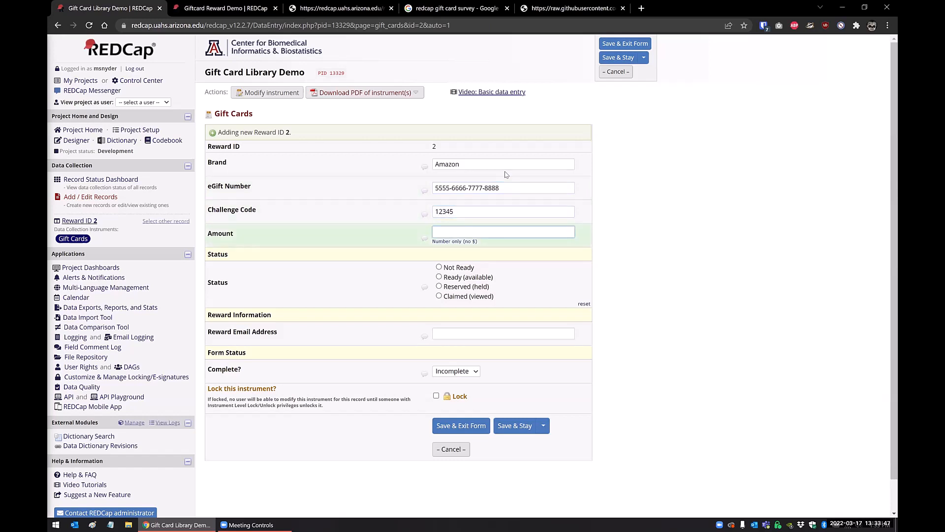
# Set the gift card's amount to 50 and its status to Not Ready.
pyautogui.write('50')
pyautogui.press('Tab')
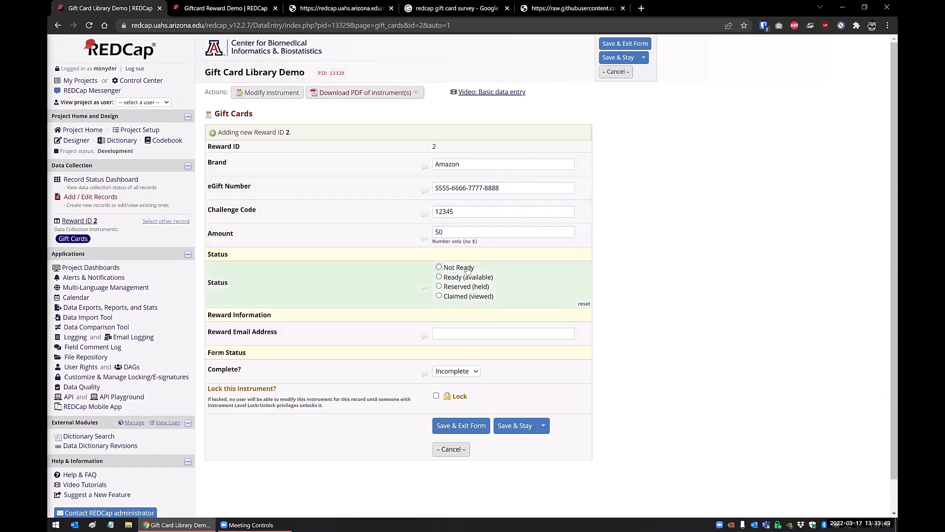
pyautogui.click(439, 267)
# Enter the recipient's e-mail as the reward email address and save the record while staying on the form.
pyautogui.click(443, 335)
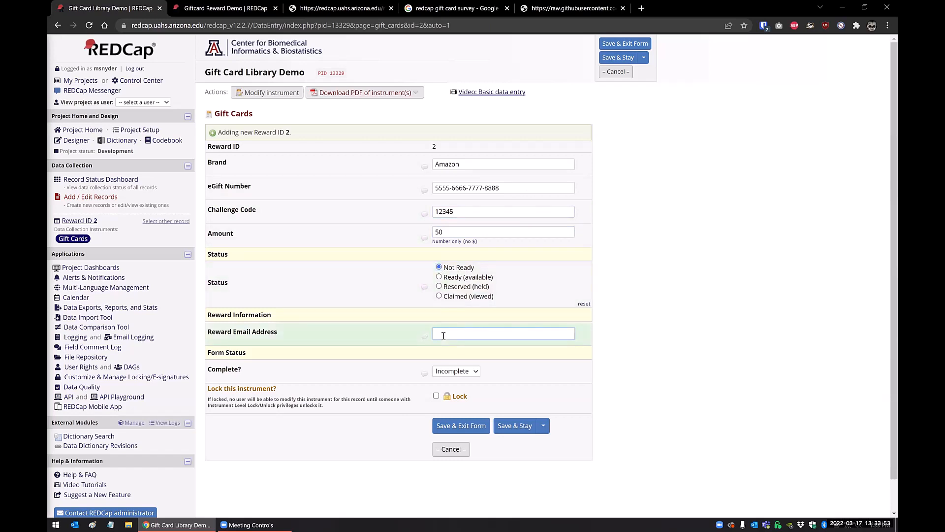
pyautogui.click(518, 431)
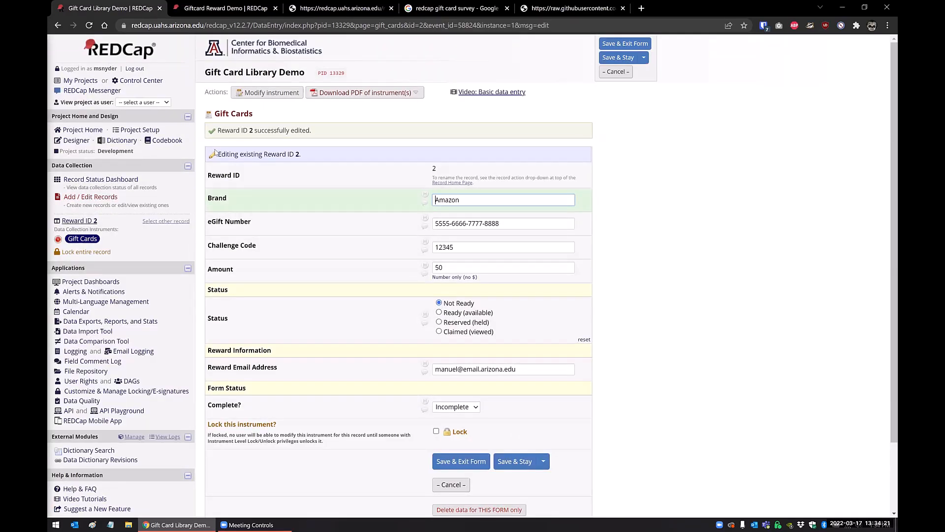
# Open the configuration of the Giftcard Reward module in the Giftcard Reward Demo project.
pyautogui.click(214, 11)
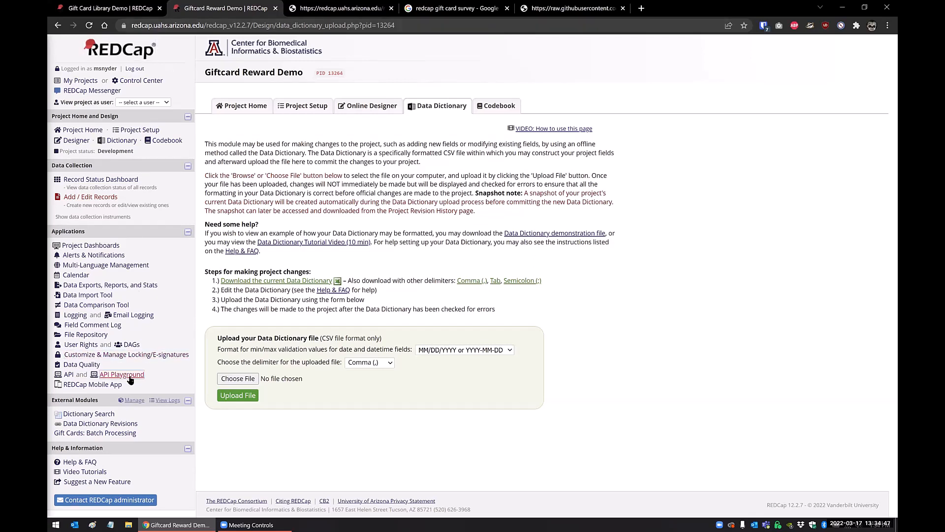
pyautogui.click(130, 402)
pyautogui.scroll(-2, 235, 328)
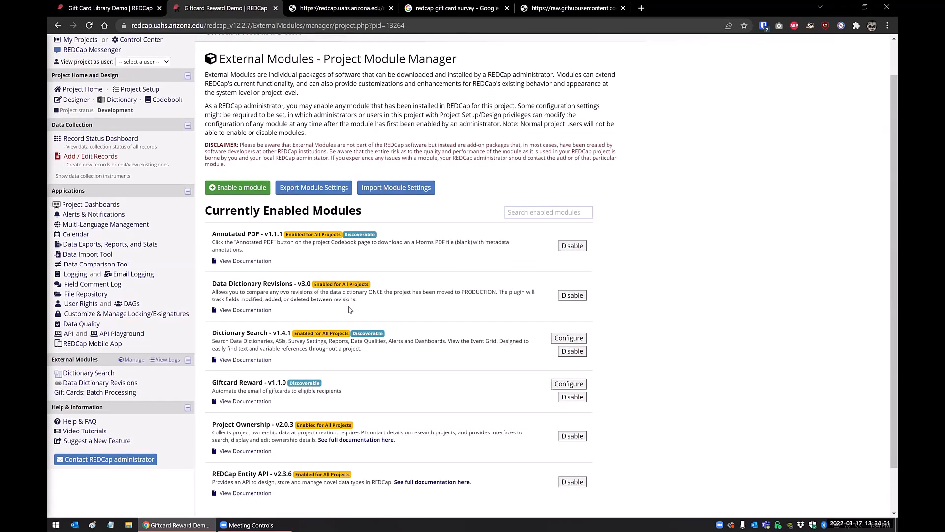
pyautogui.click(564, 333)
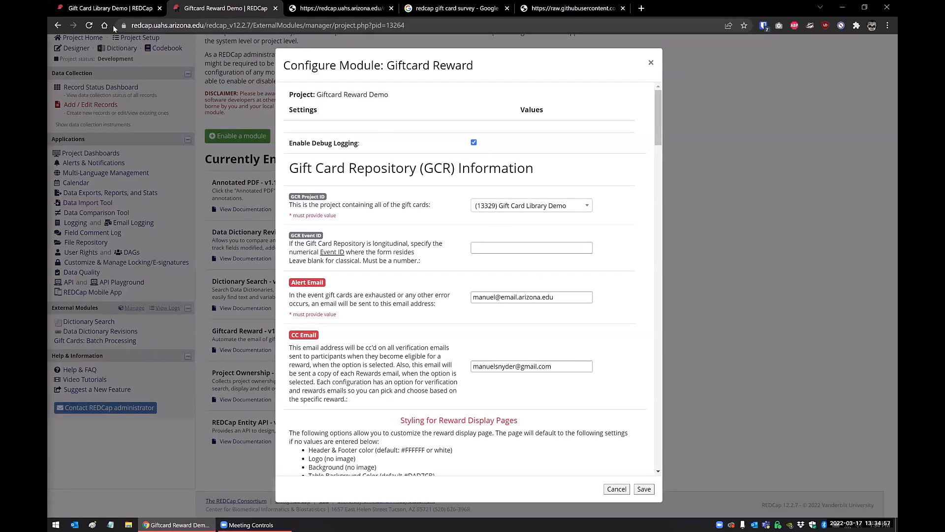
# Check the gift card record in the library project, then review the module's repository project, event ID, alert email and CC email settings.
pyautogui.click(113, 10)
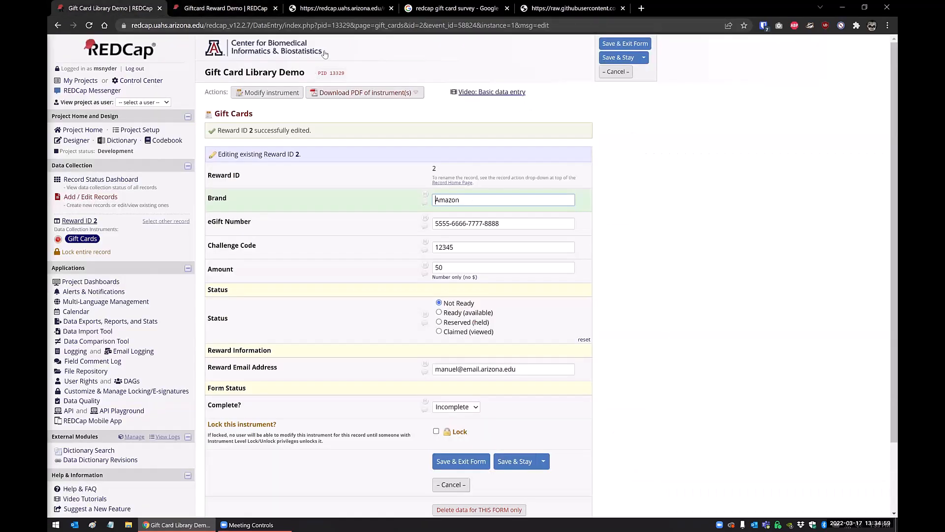
pyautogui.click(225, 9)
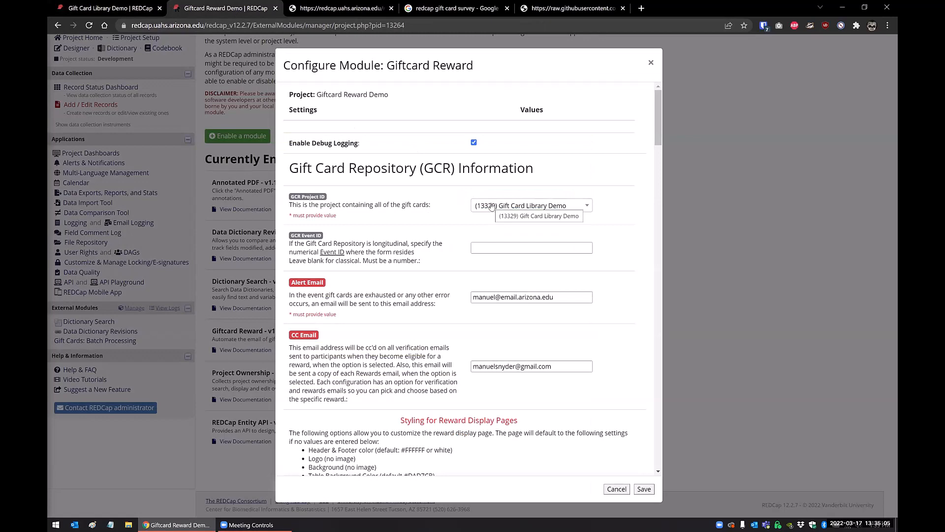
pyautogui.scroll(-1, 492, 206)
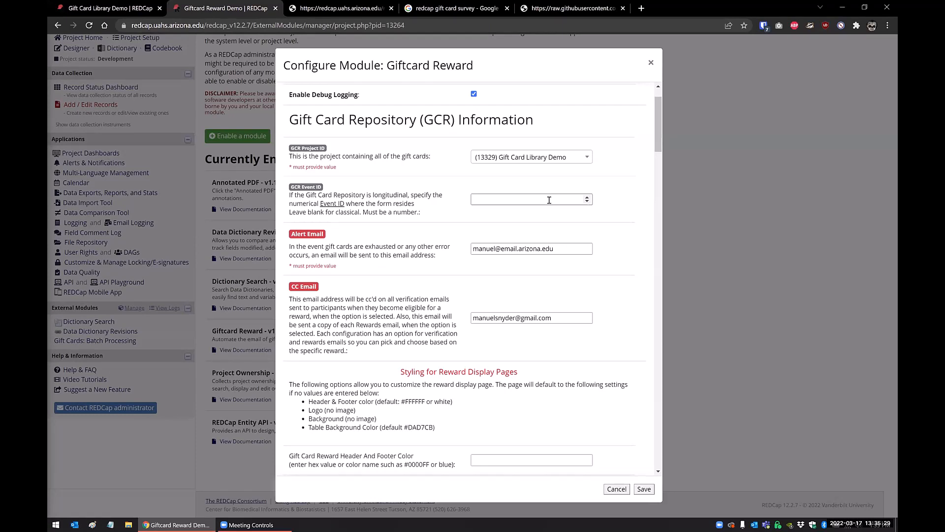
pyautogui.scroll(-1, 549, 200)
pyautogui.moveTo(554, 200); pyautogui.dragTo(471, 200)
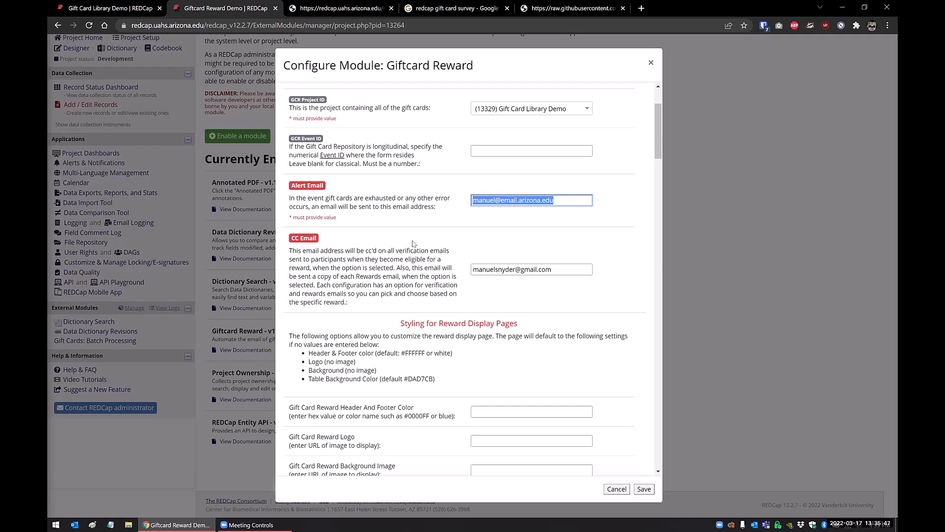
pyautogui.click(433, 269)
pyautogui.click(562, 272)
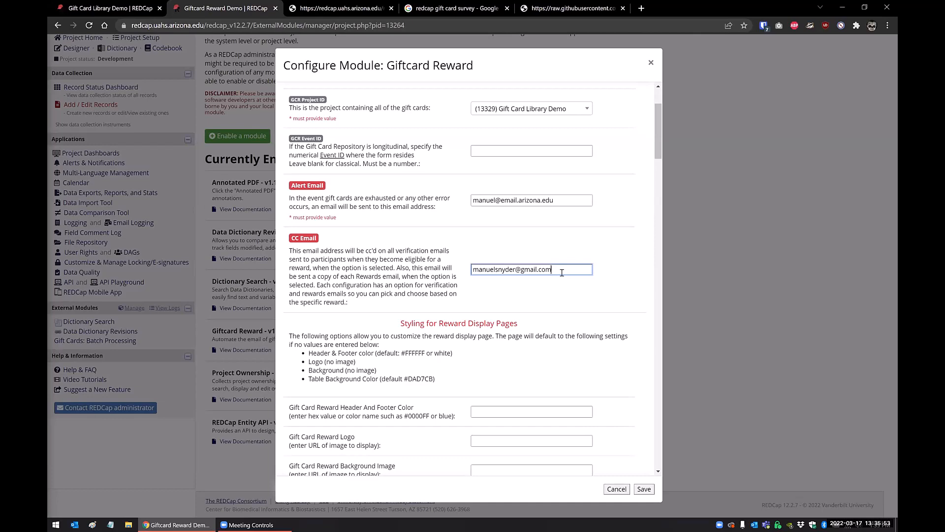
# Review the reward display page styling options and the reward title and event settings of the first gift card instance.
pyautogui.scroll(-5, 562, 272)
pyautogui.scroll(1, 571, 251)
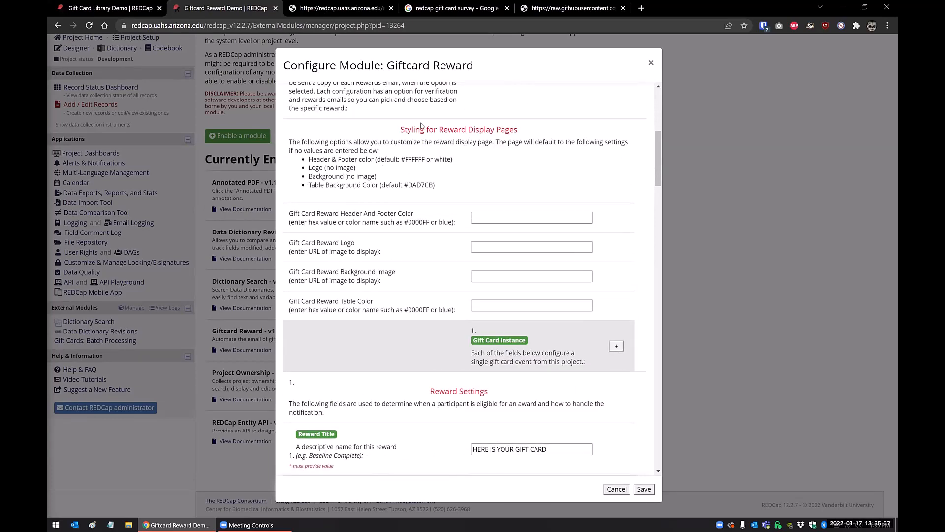
pyautogui.scroll(-5, 472, 234)
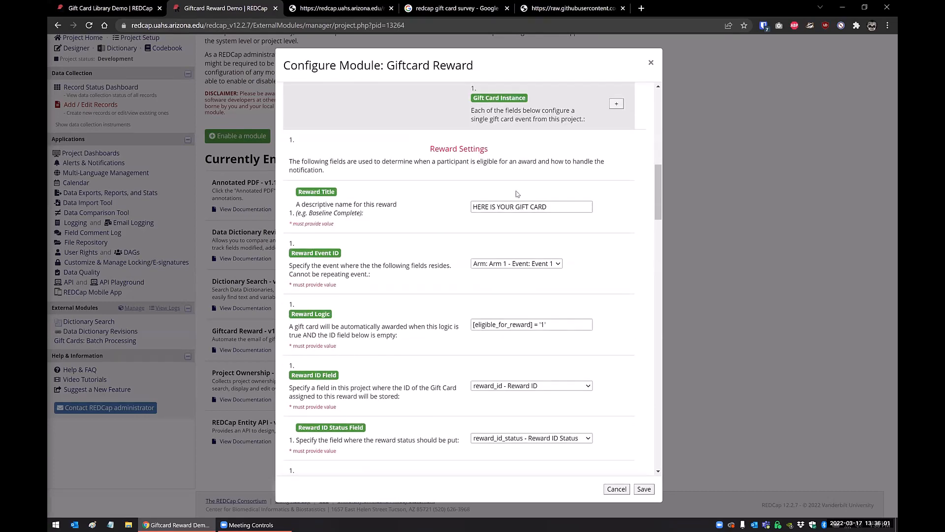
pyautogui.scroll(-1, 424, 210)
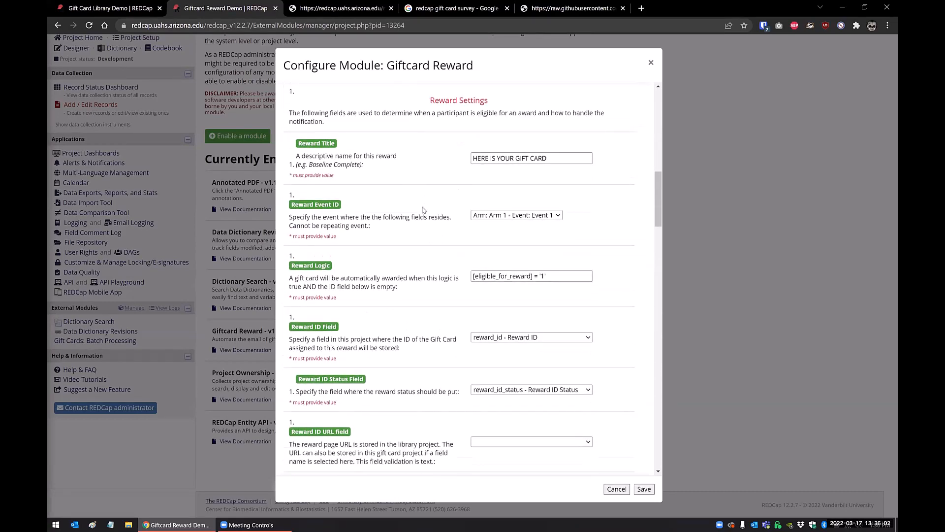
pyautogui.click(561, 160)
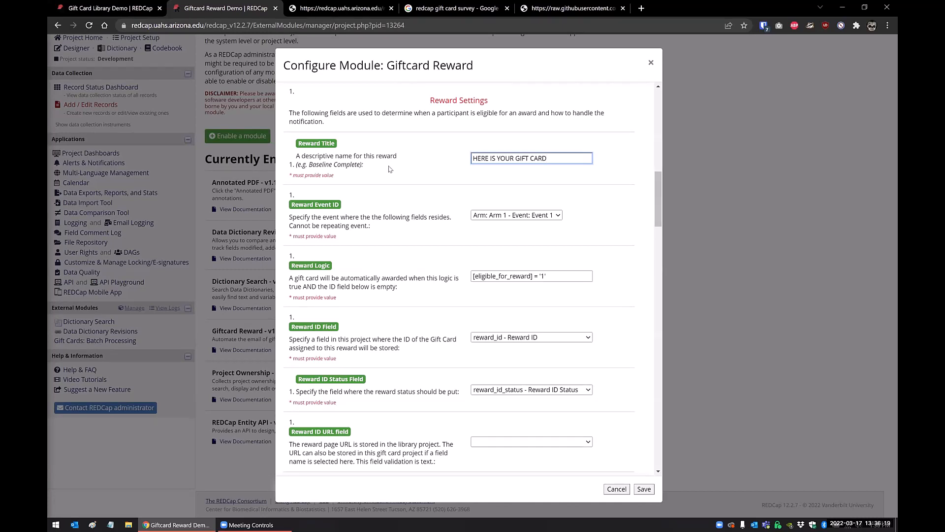
pyautogui.click(557, 218)
pyautogui.click(561, 225)
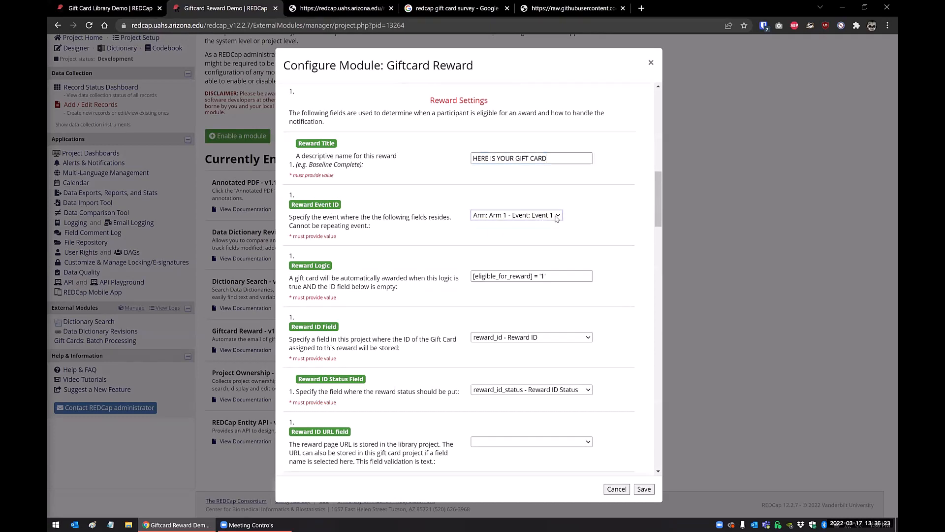
pyautogui.scroll(2, 564, 224)
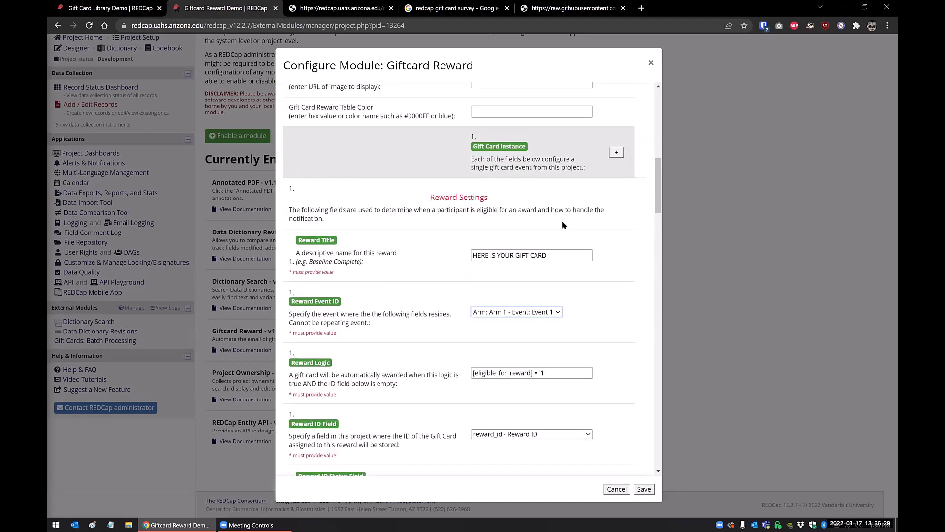
pyautogui.scroll(-3, 448, 297)
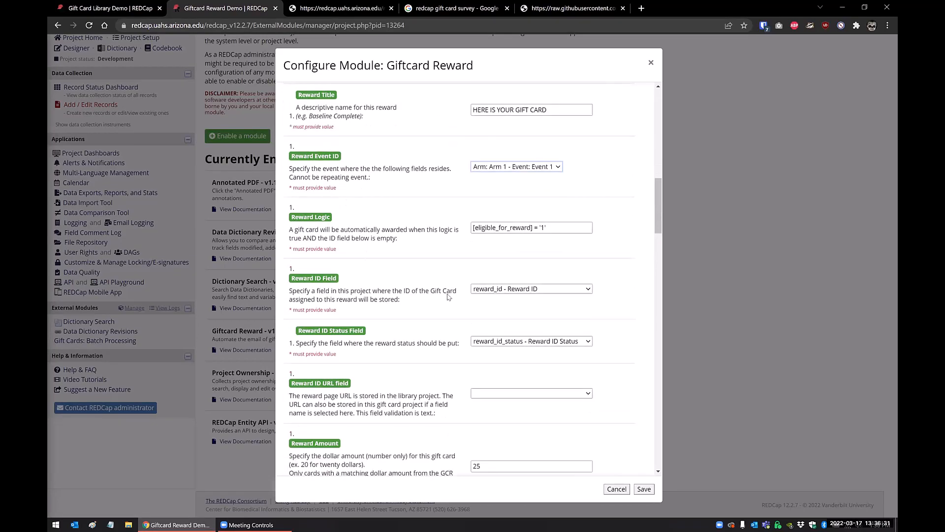
# Skim all the settings belonging to the gift card instance and return to its Reward Settings section.
pyautogui.scroll(-15, 448, 297)
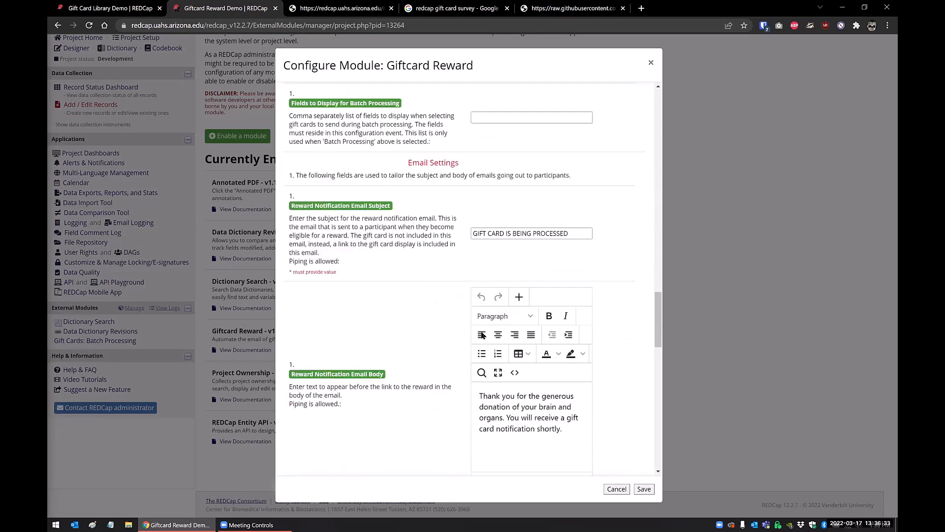
pyautogui.scroll(-15, 482, 335)
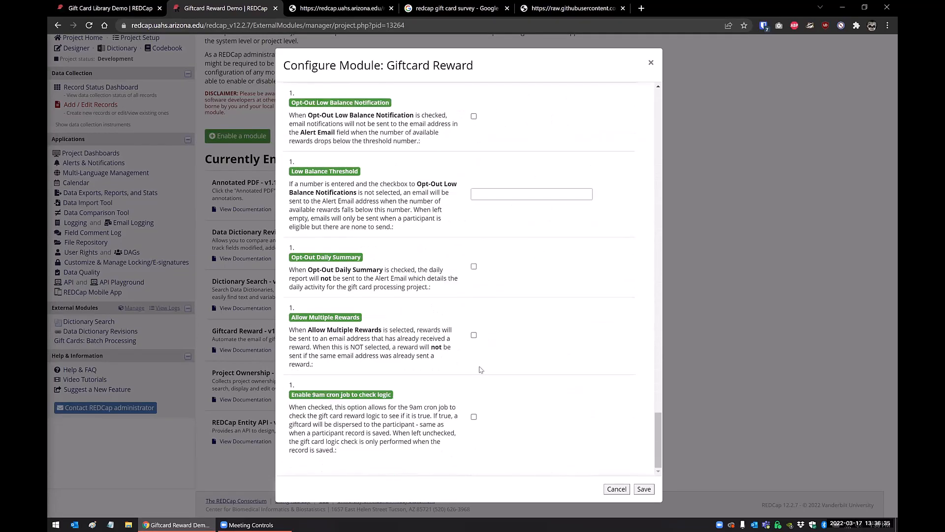
pyautogui.scroll(15, 480, 369)
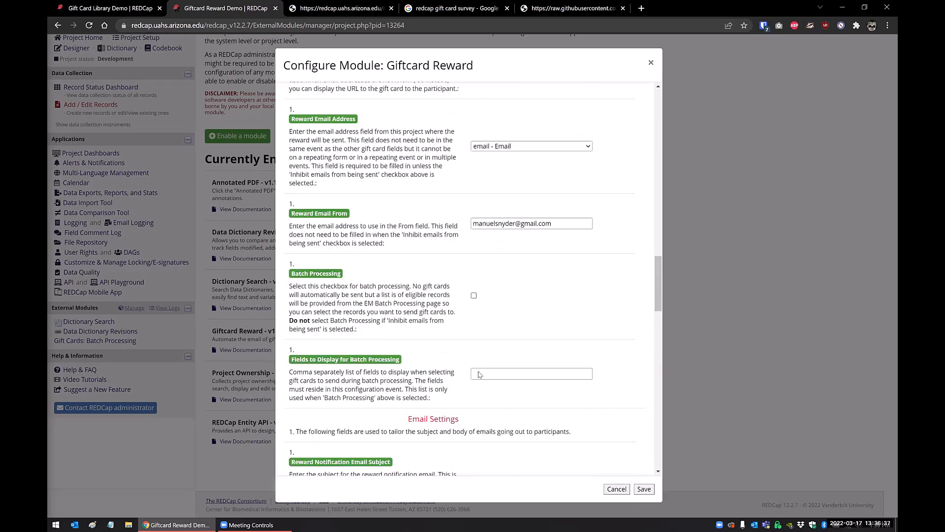
pyautogui.scroll(12, 479, 374)
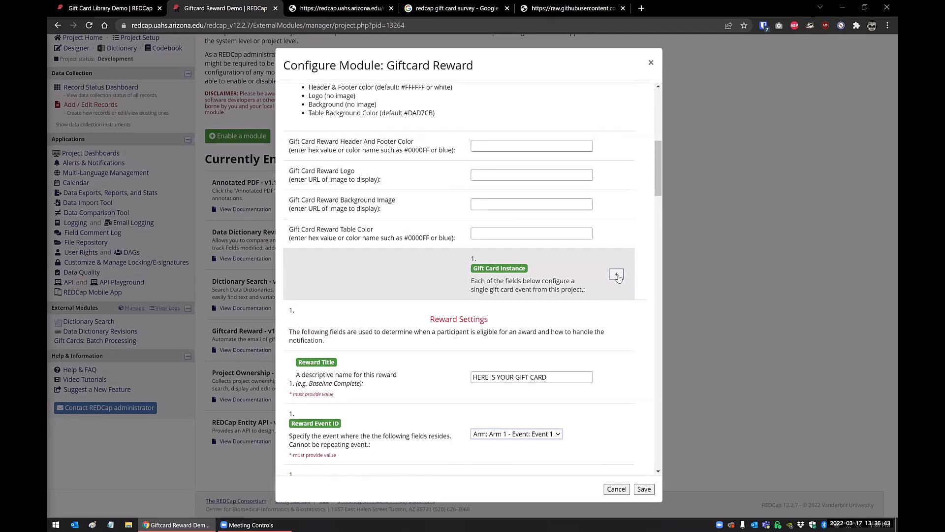
pyautogui.scroll(-3, 618, 277)
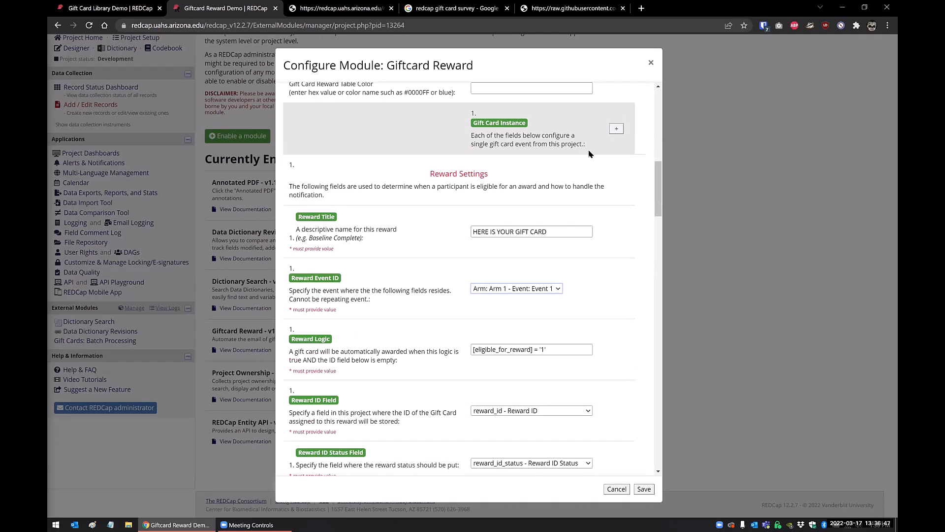
pyautogui.scroll(-2, 589, 153)
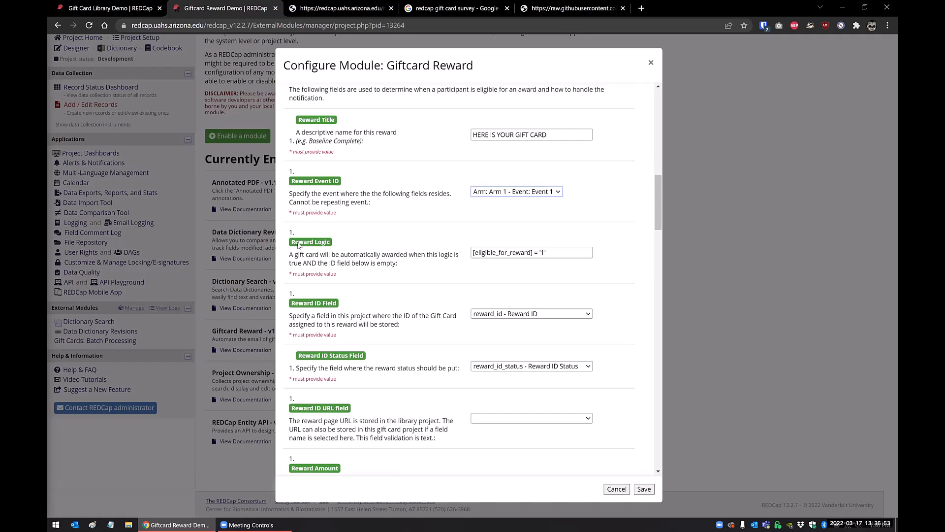
# Examine the reward logic, reward ID, status and URL fields, reward amount, and brand field settings.
pyautogui.click(557, 254)
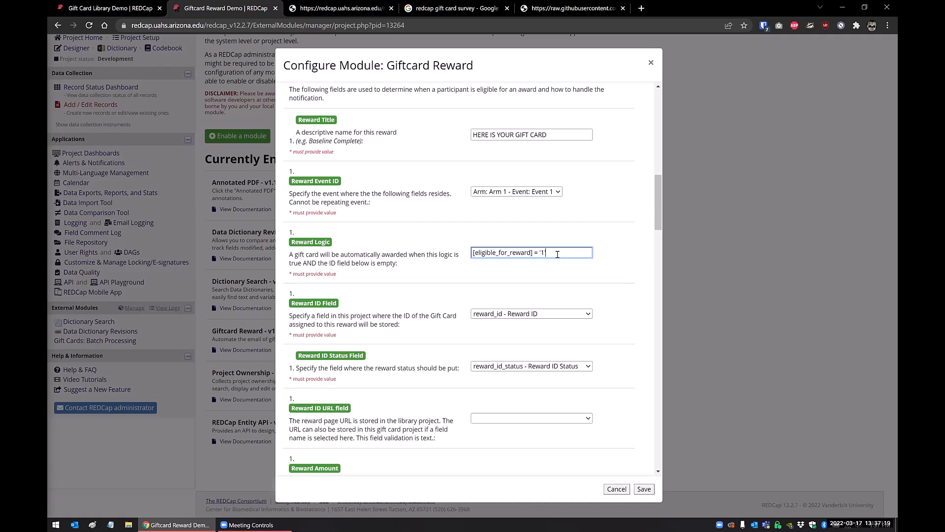
pyautogui.scroll(-2, 557, 254)
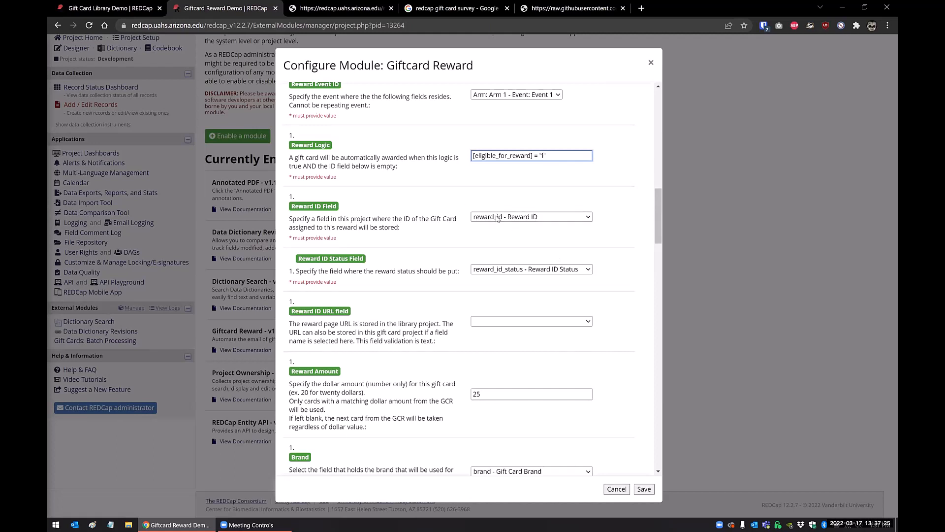
pyautogui.press('BackSpace')
pyautogui.scroll(-2, 497, 218)
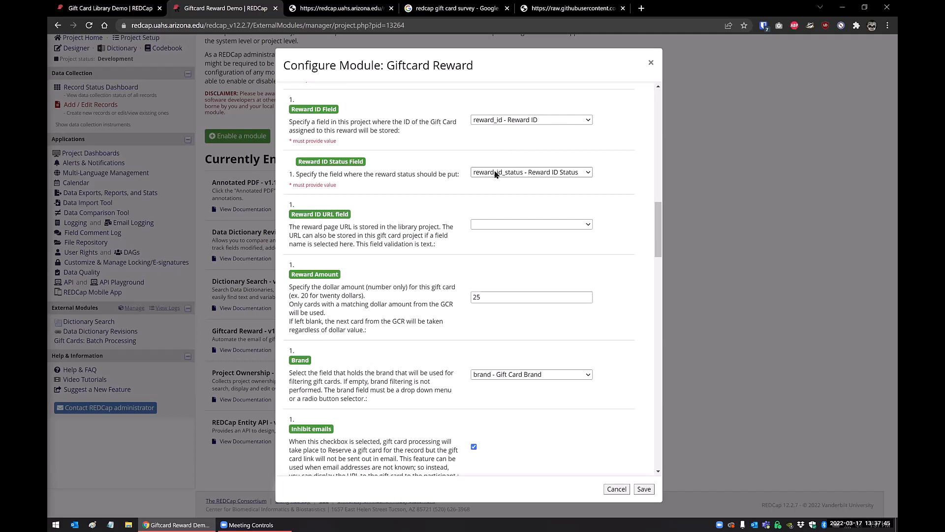
pyautogui.scroll(-2, 495, 173)
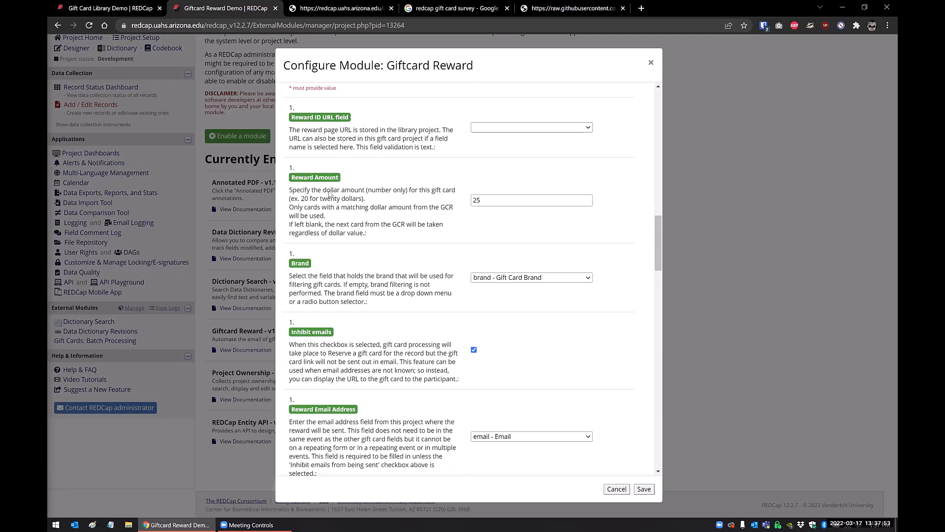
pyautogui.click(483, 199)
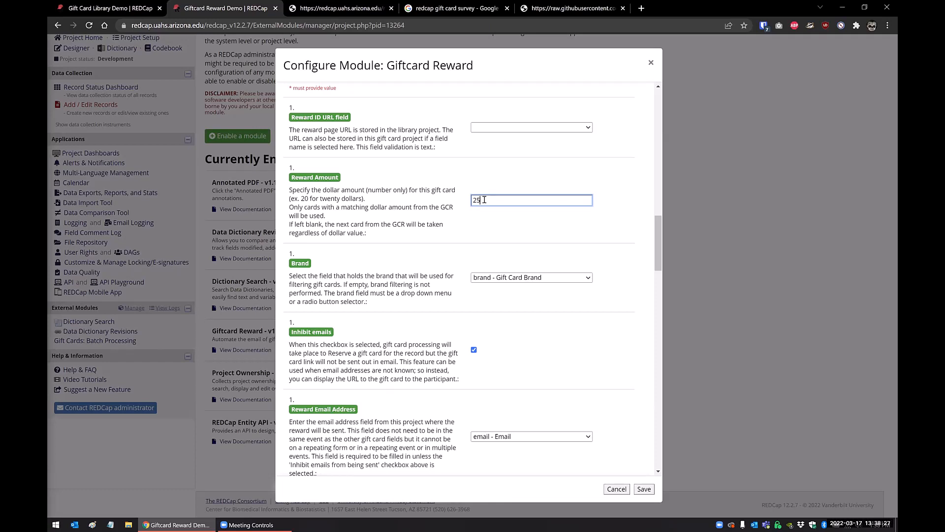
pyautogui.click(504, 280)
pyautogui.click(505, 281)
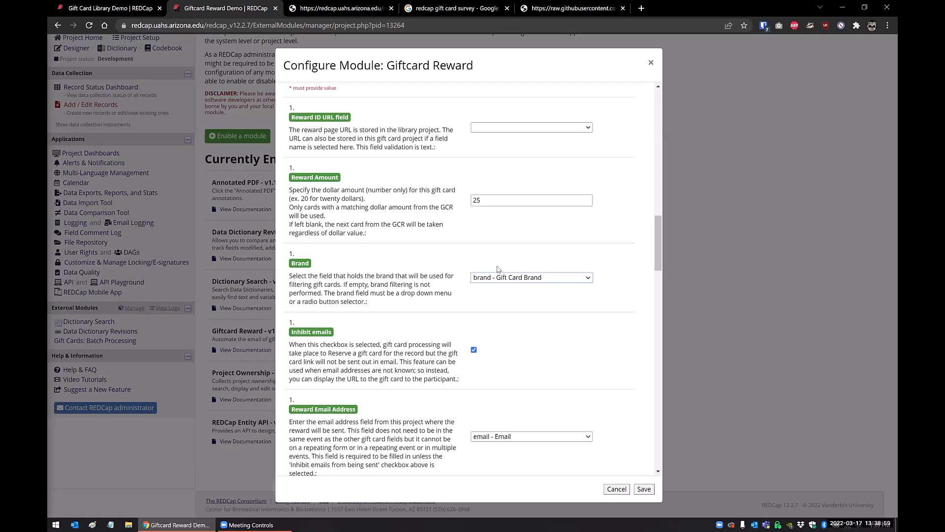
# Examine the email inhibition, reward email address, sender address, and batch processing settings.
pyautogui.scroll(-3, 497, 269)
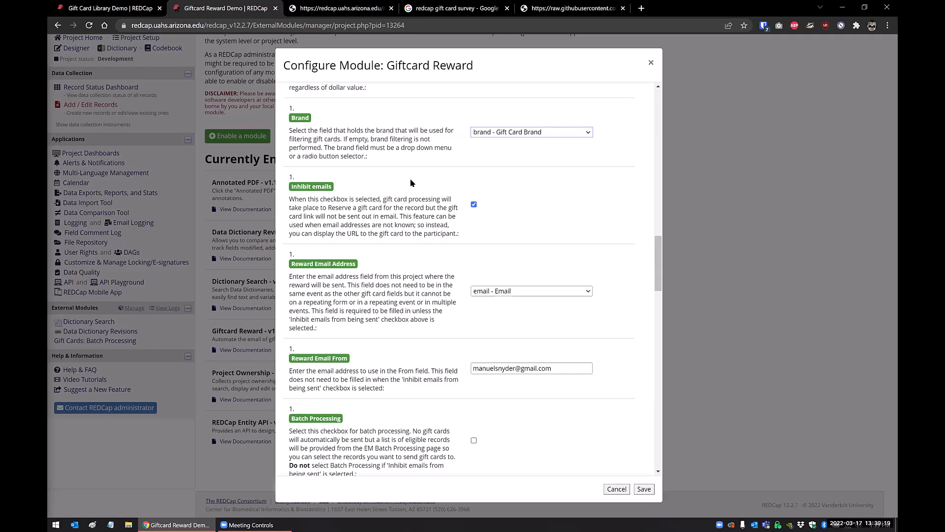
pyautogui.scroll(-2, 414, 205)
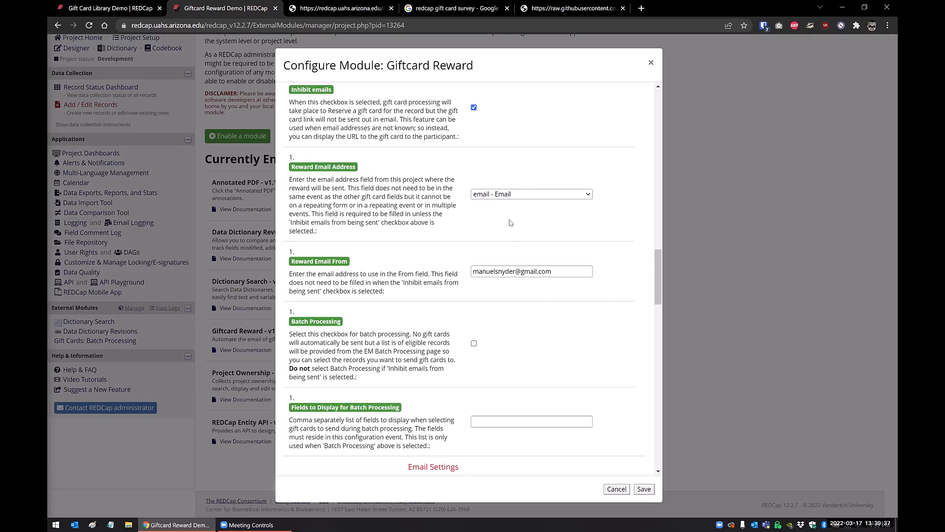
pyautogui.click(521, 275)
pyautogui.scroll(-3, 521, 276)
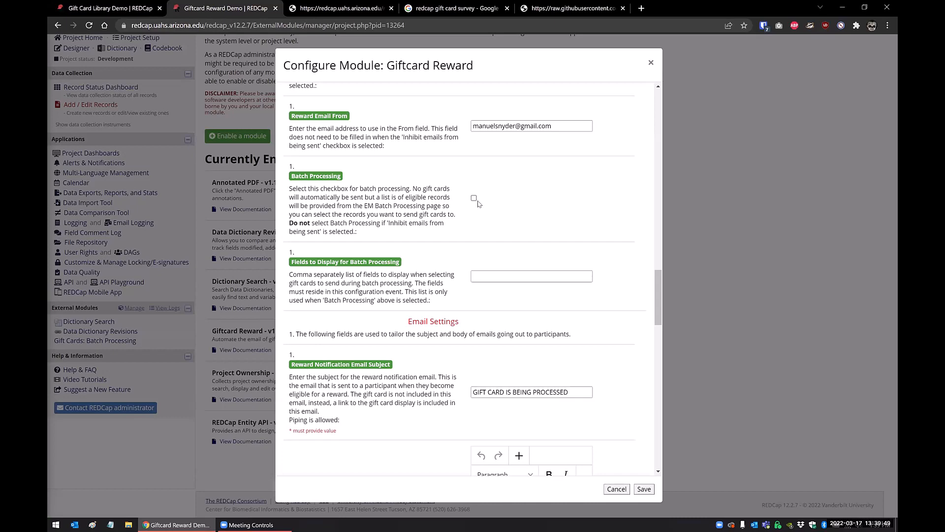
pyautogui.scroll(-1, 478, 203)
pyautogui.scroll(-1, 477, 204)
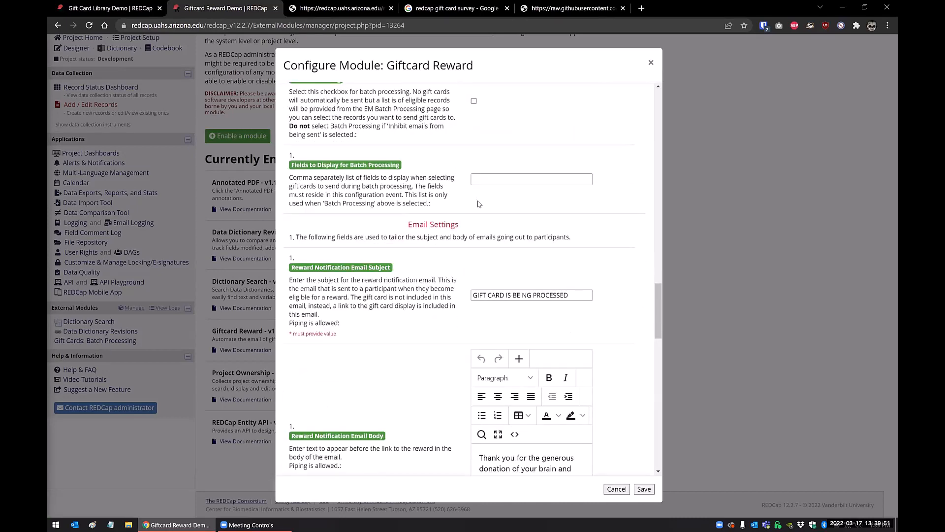
# Review the reward email subjects and bodies, CC options, low-balance and daily-summary notifications, multiple rewards, and 9am cron job settings.
pyautogui.scroll(-3, 529, 181)
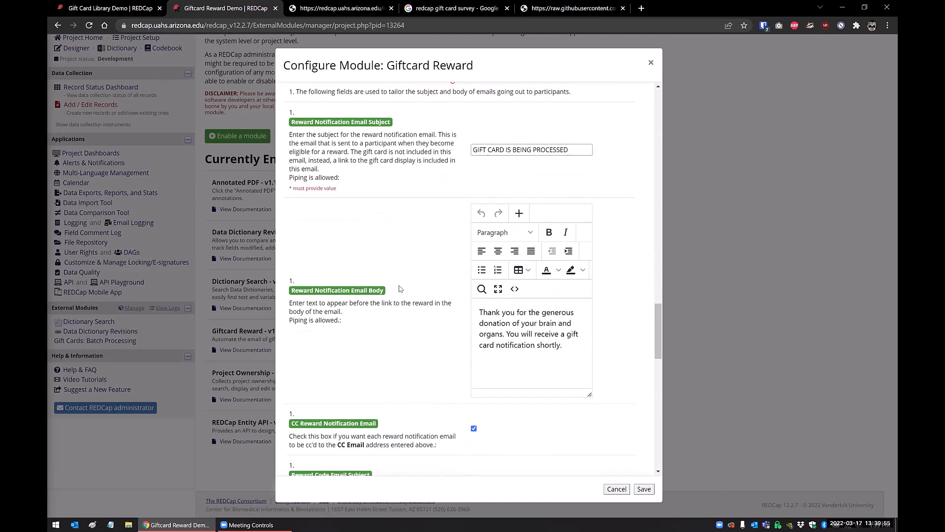
pyautogui.scroll(-2, 492, 155)
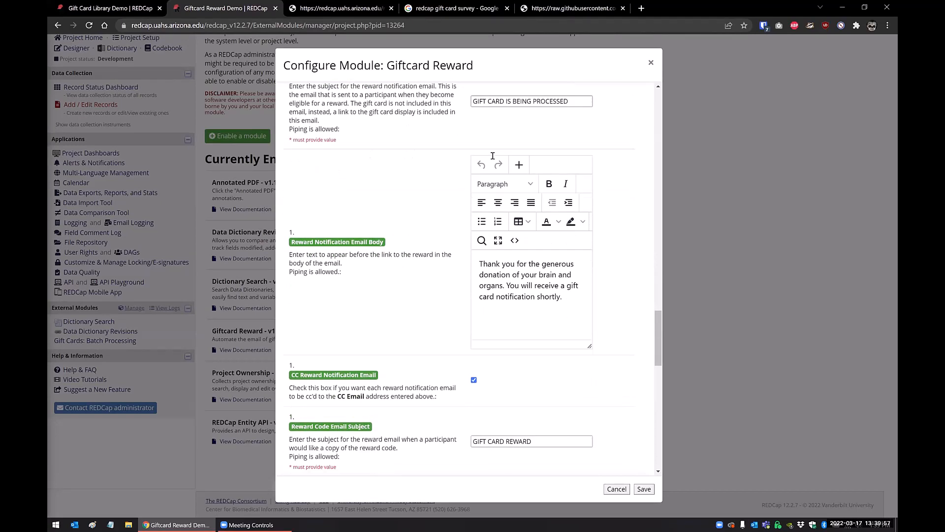
pyautogui.scroll(-5, 514, 246)
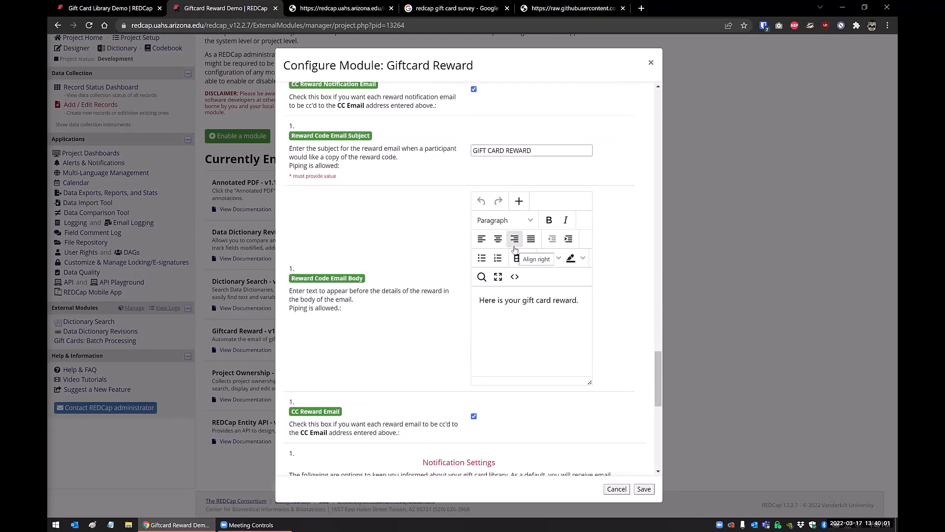
pyautogui.scroll(-2, 514, 249)
pyautogui.scroll(-4, 495, 231)
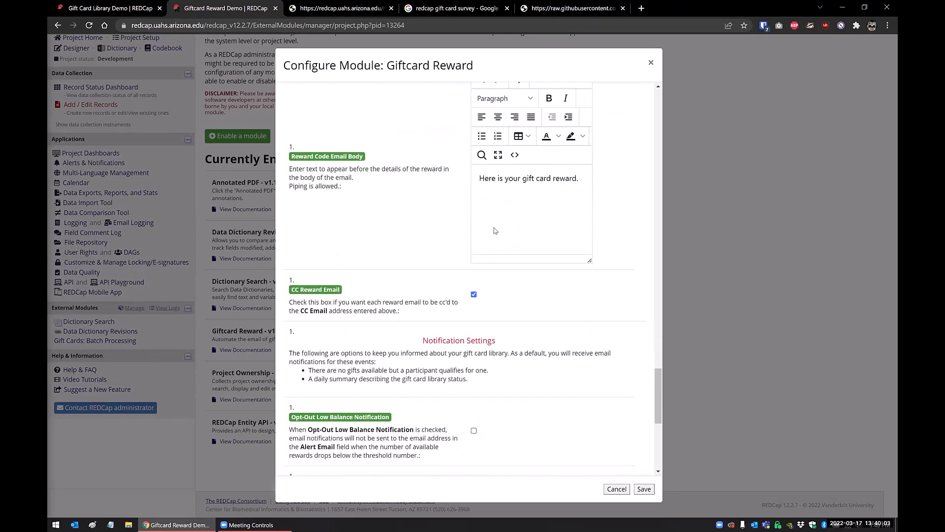
pyautogui.scroll(-3, 383, 224)
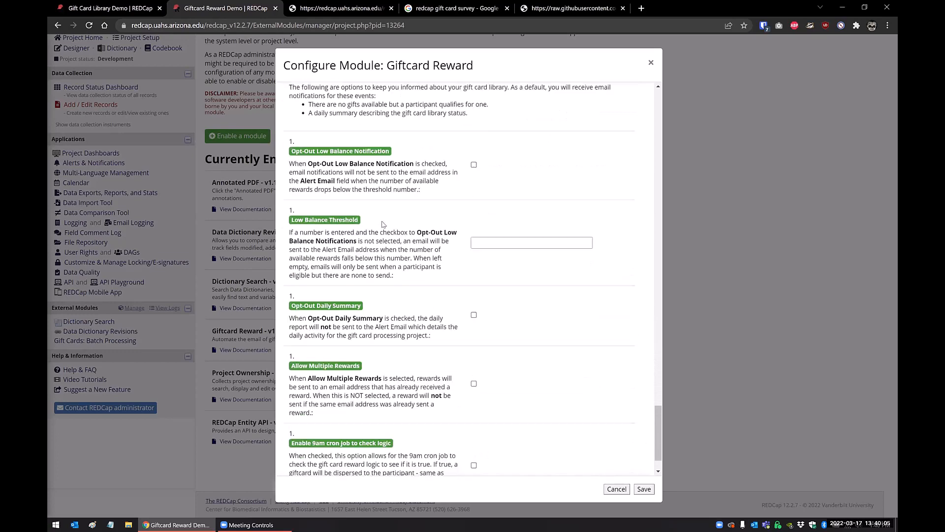
pyautogui.scroll(2, 384, 224)
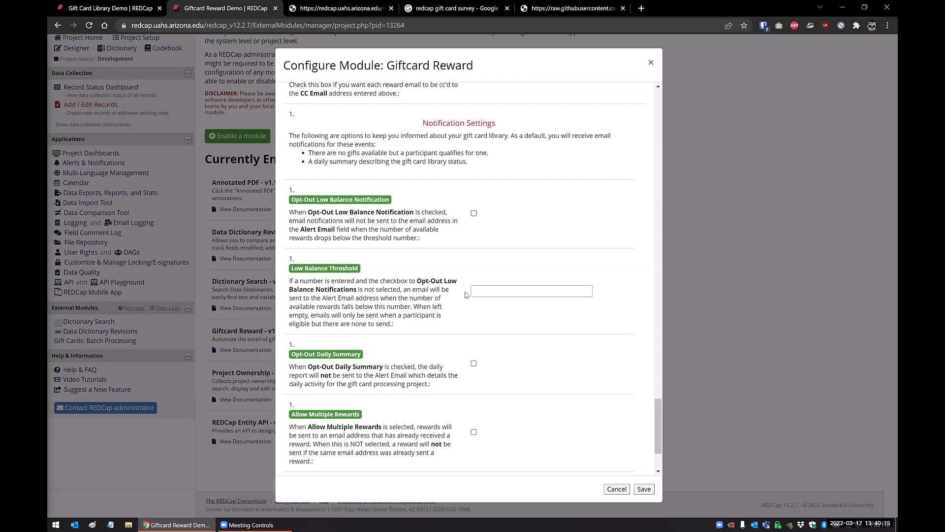
pyautogui.scroll(-2, 465, 294)
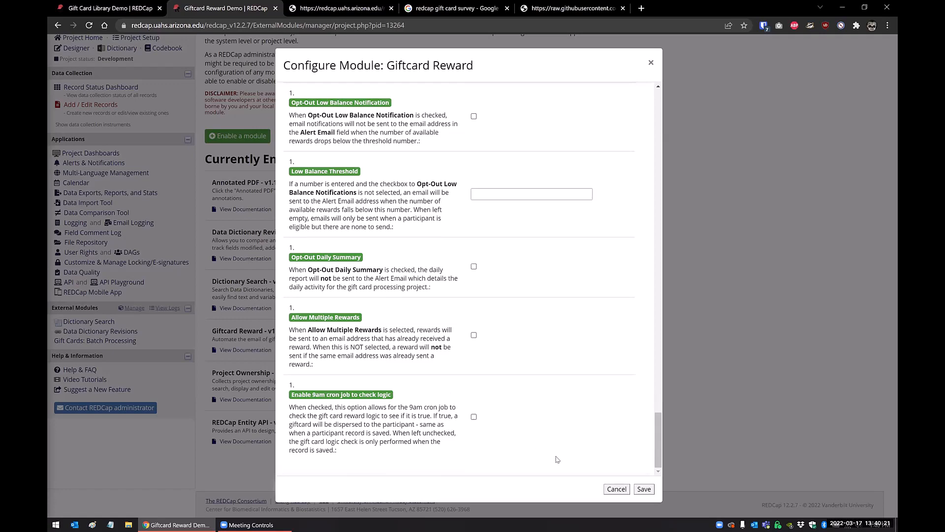
# Close the module configuration without saving, and set reward 2's amount to 25 in the Gift Card Library Demo, saving the form.
pyautogui.click(616, 488)
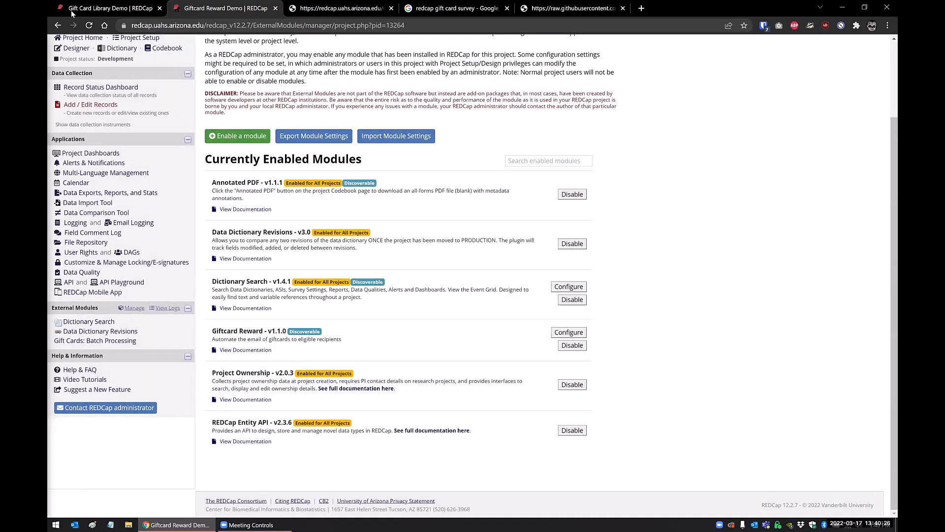
pyautogui.click(86, 9)
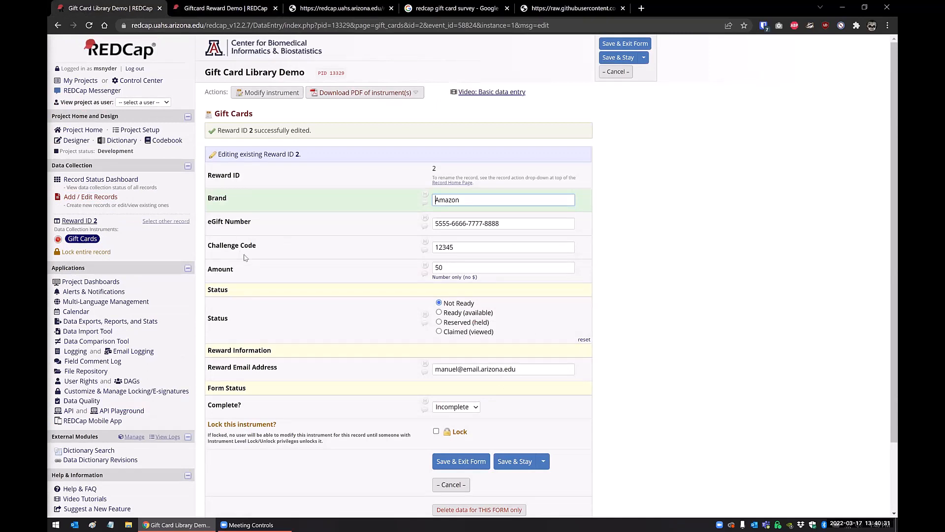
pyautogui.moveTo(449, 268); pyautogui.dragTo(397, 269)
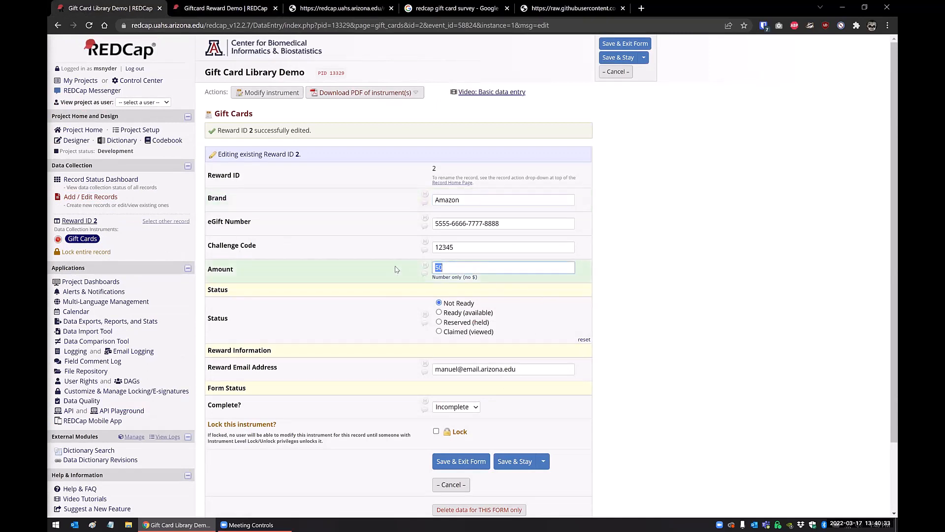
pyautogui.write('25')
pyautogui.click(519, 461)
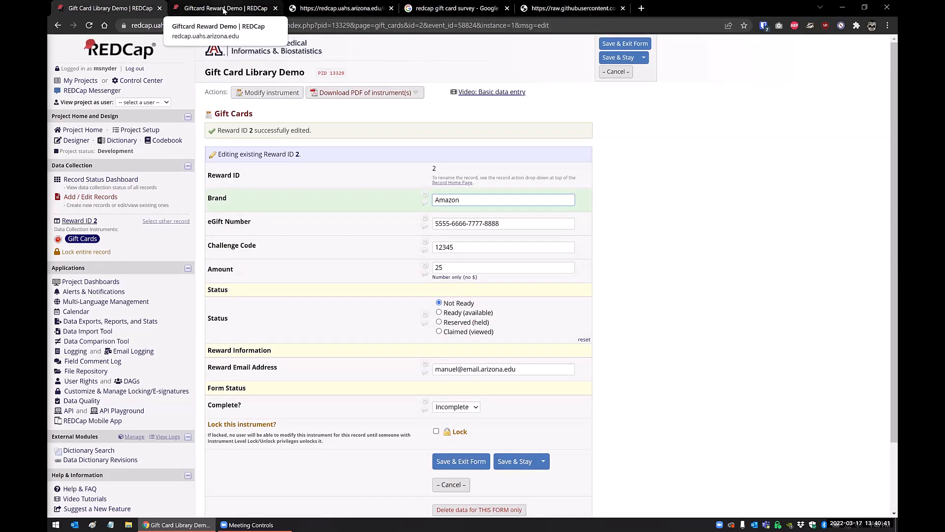
# Reopen reward 2 from the gift card library's record dashboard, set its status to Ready (available), and save it.
pyautogui.click(73, 223)
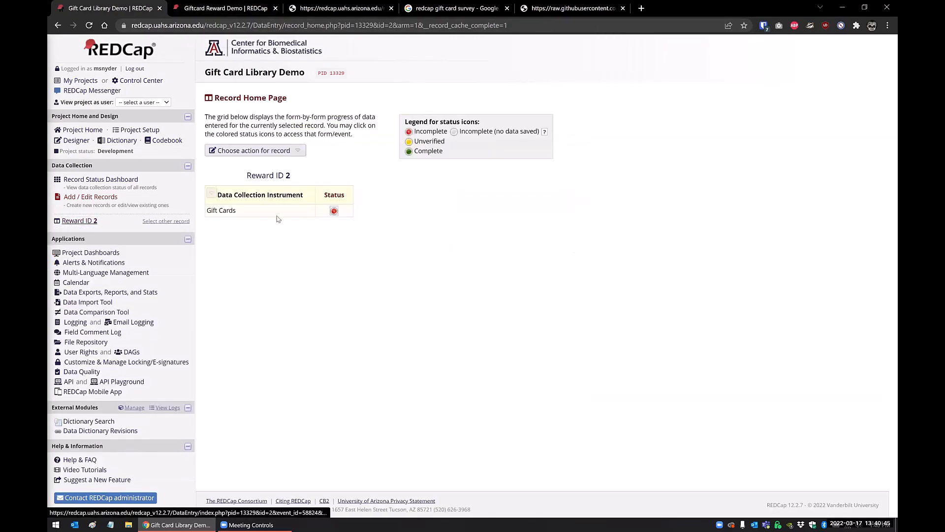
pyautogui.click(105, 181)
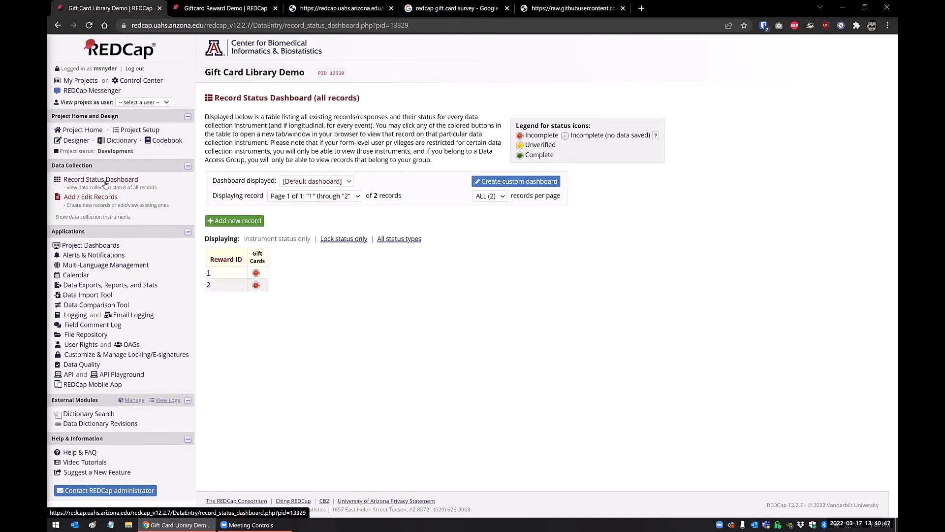
pyautogui.click(255, 286)
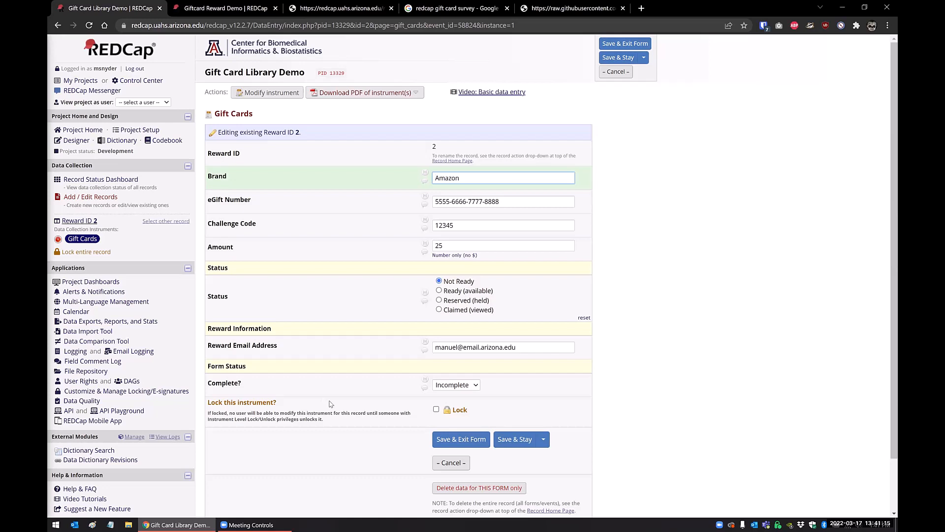
pyautogui.click(439, 290)
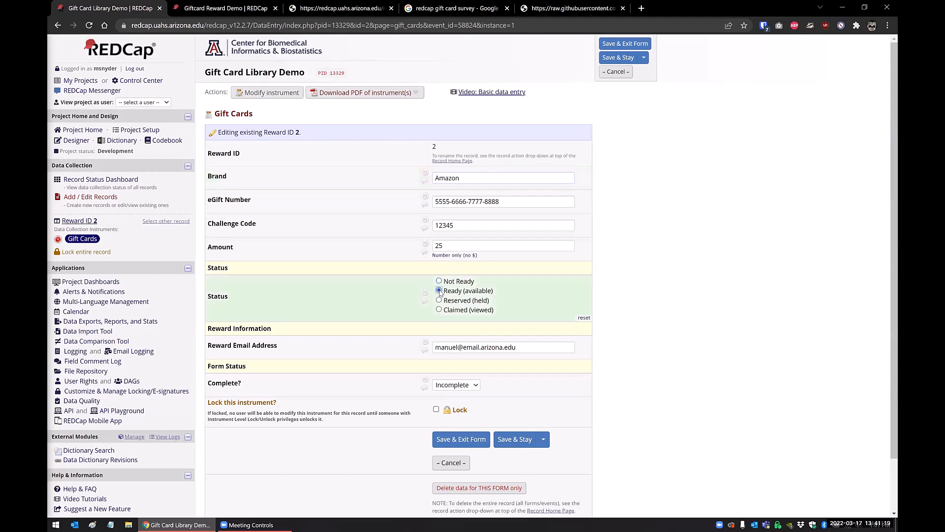
pyautogui.click(514, 440)
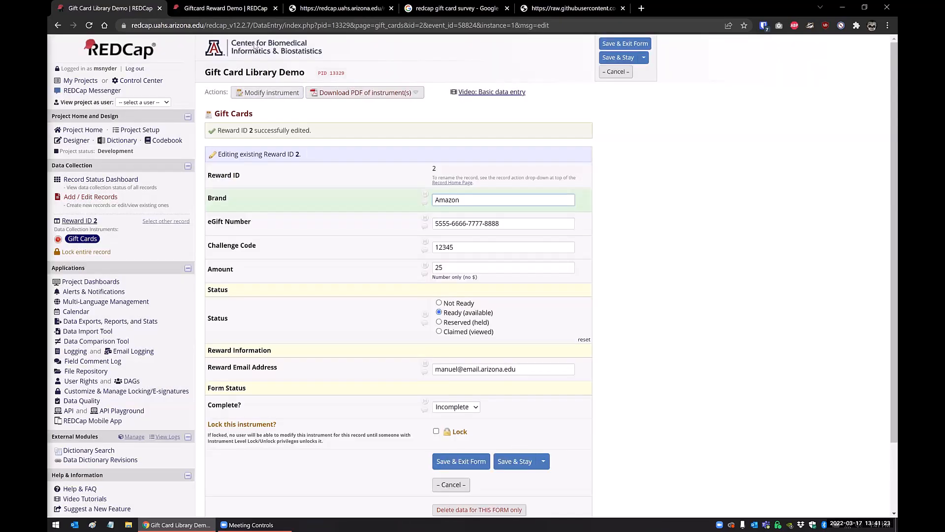
# Add a new record in the Giftcard Reward Demo project and enter the participant's first name, last name and university email address.
pyautogui.click(209, 9)
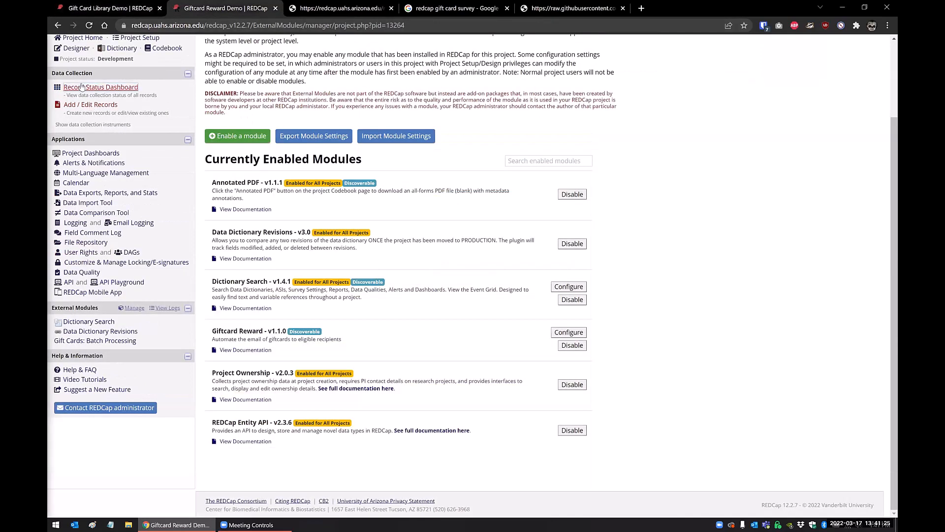
pyautogui.click(81, 86)
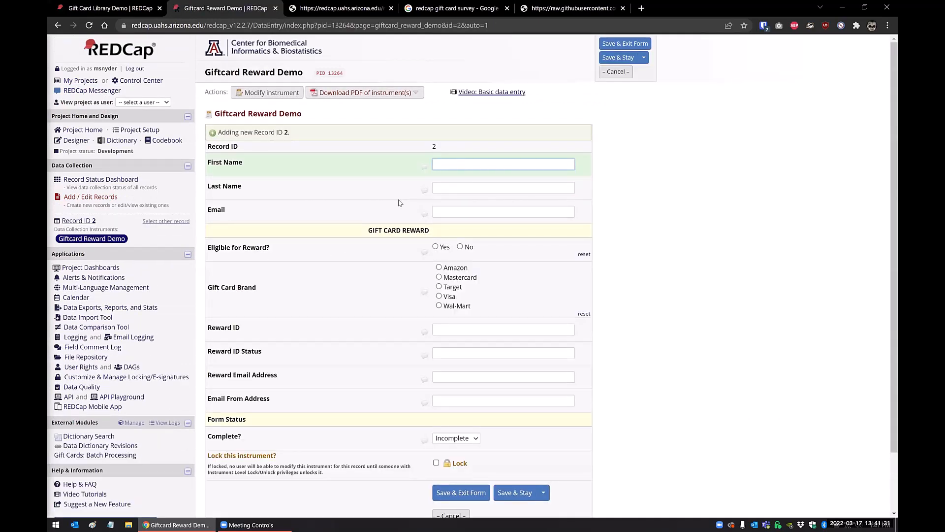
pyautogui.press('Tab')
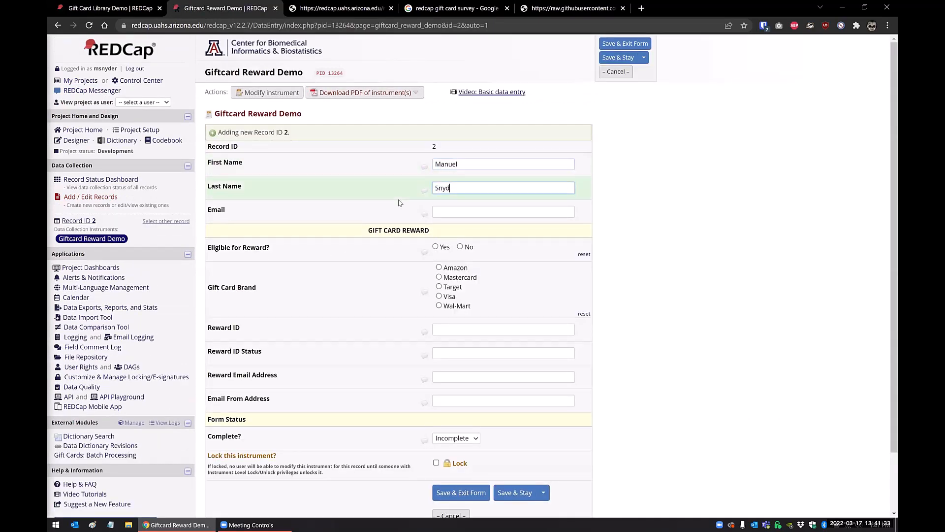
pyautogui.press('Tab')
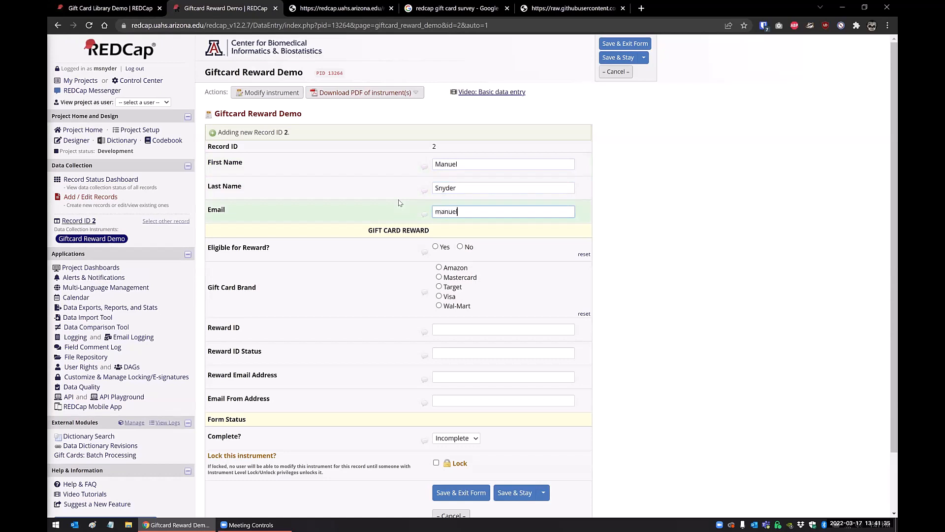
pyautogui.press('Tab')
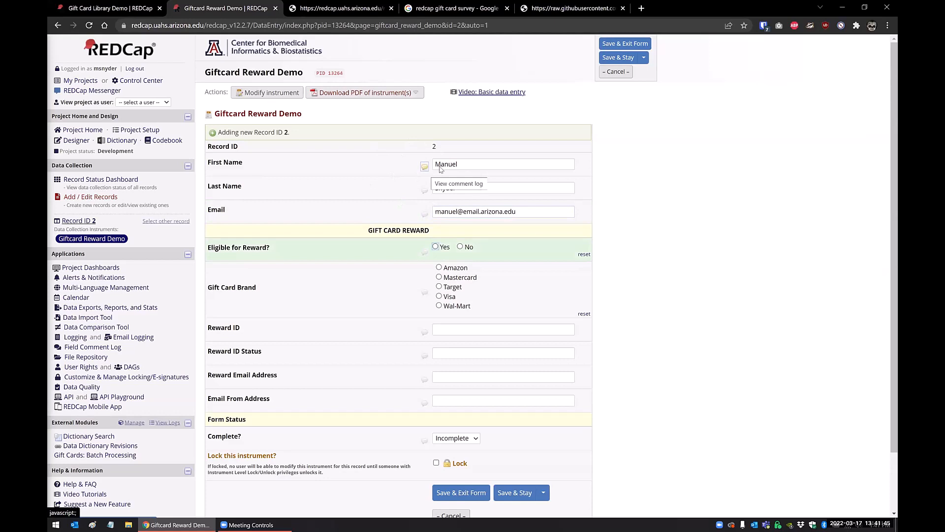
# Mark the participant as eligible for a reward, choose Amazon as the gift card brand, and save the record.
pyautogui.click(435, 247)
pyautogui.hotkey('ctrl', 'shift', 'Tab')
pyautogui.hotkey('ctrl', 'Tab')
pyautogui.click(439, 268)
pyautogui.scroll(-2, 542, 394)
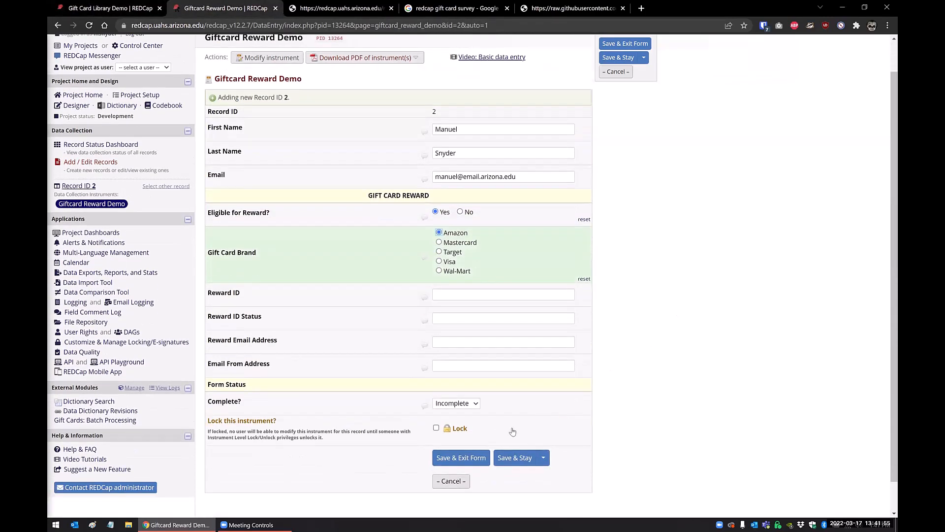
pyautogui.click(520, 426)
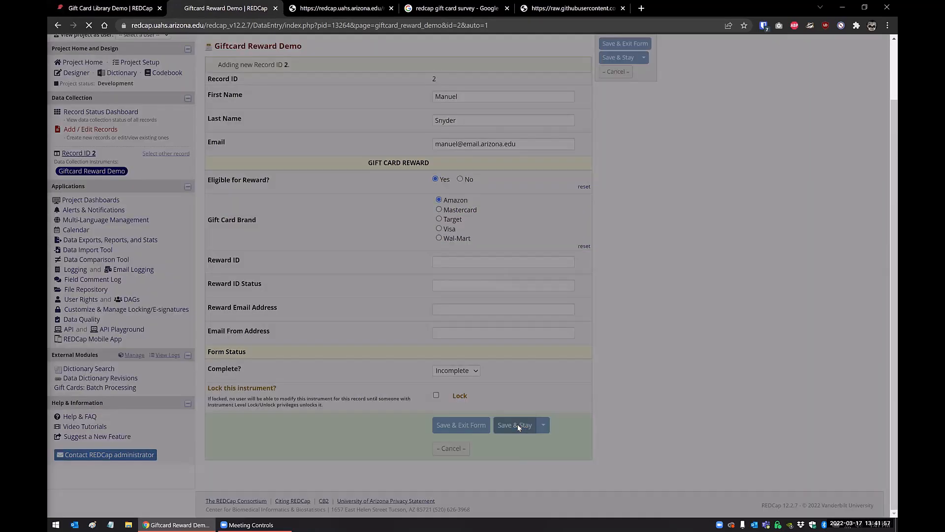
# Compare the email address, reward ID and reward ID status of record 1 with those of record 2.
pyautogui.scroll(-1, 519, 427)
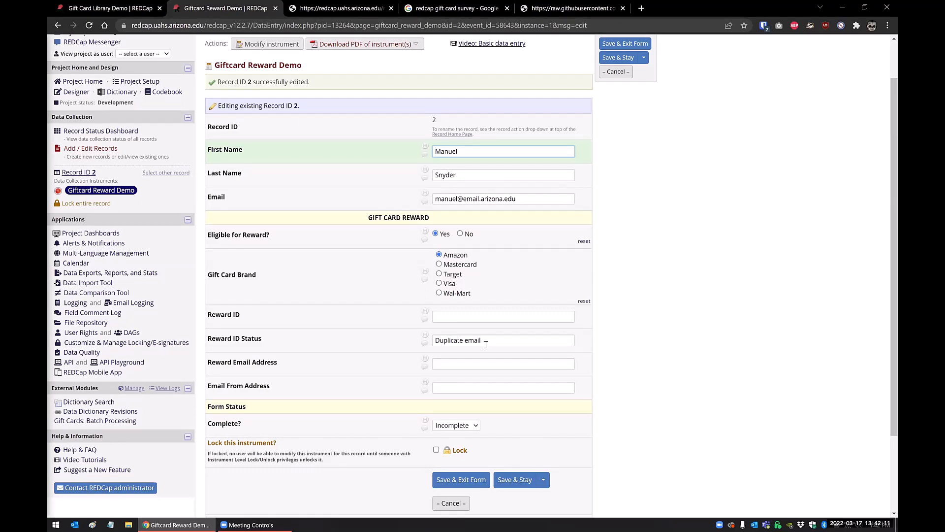
pyautogui.click(82, 133)
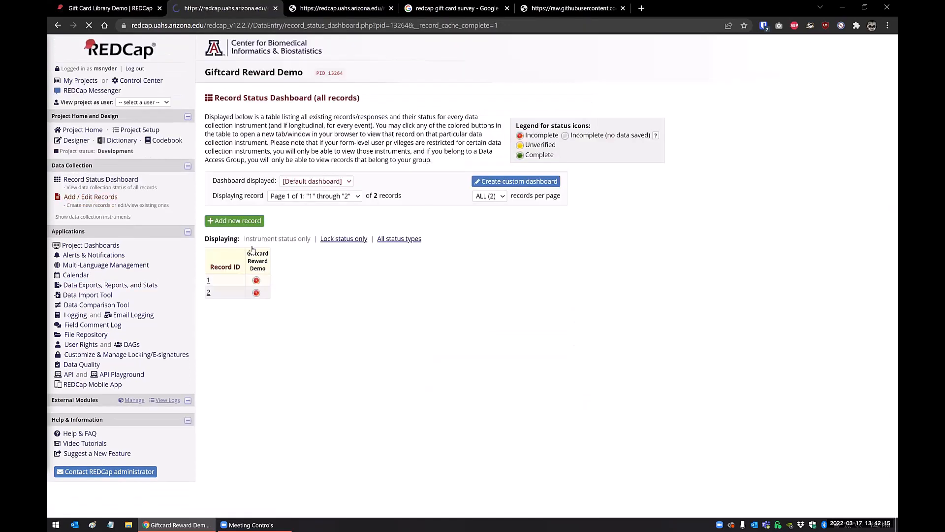
pyautogui.click(256, 280)
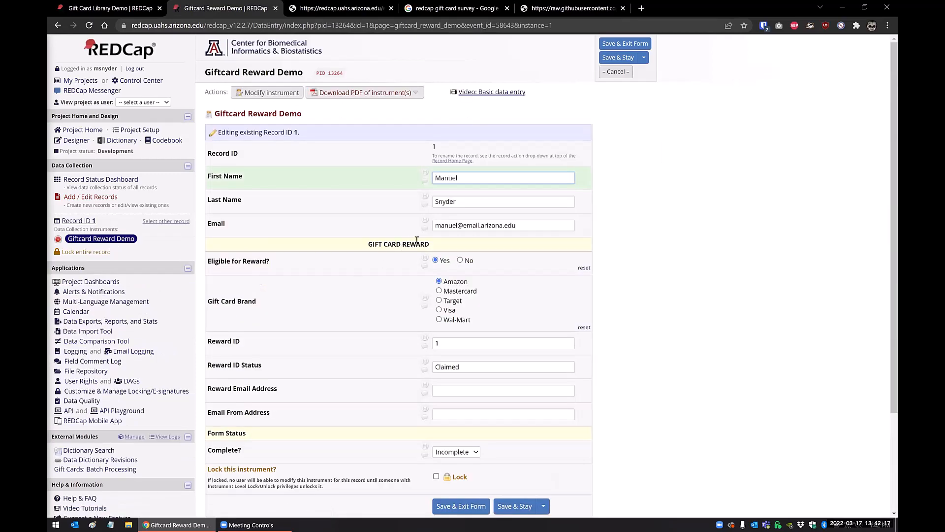
pyautogui.click(528, 226)
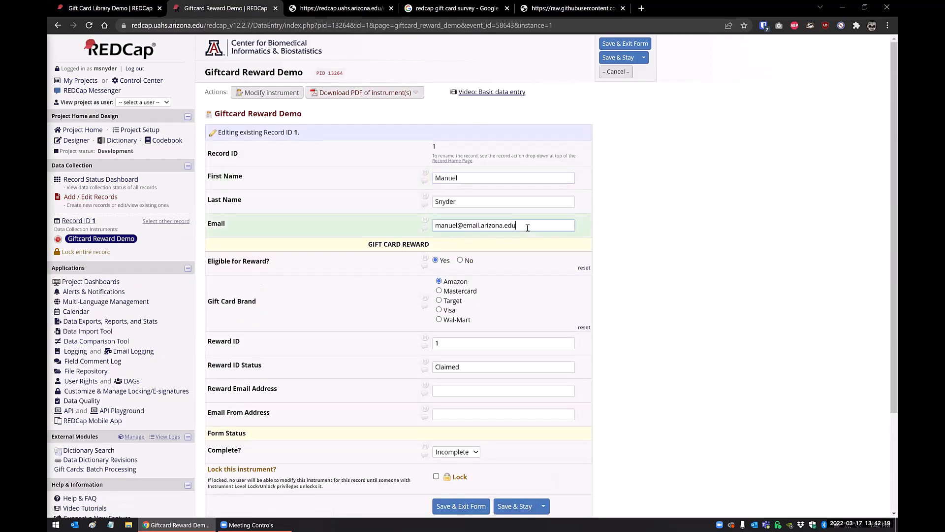
pyautogui.click(475, 367)
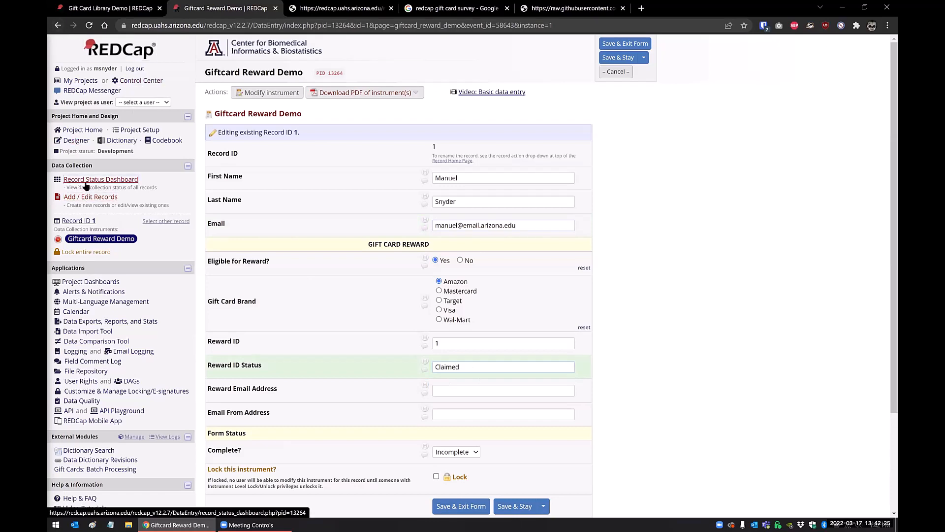
pyautogui.click(100, 179)
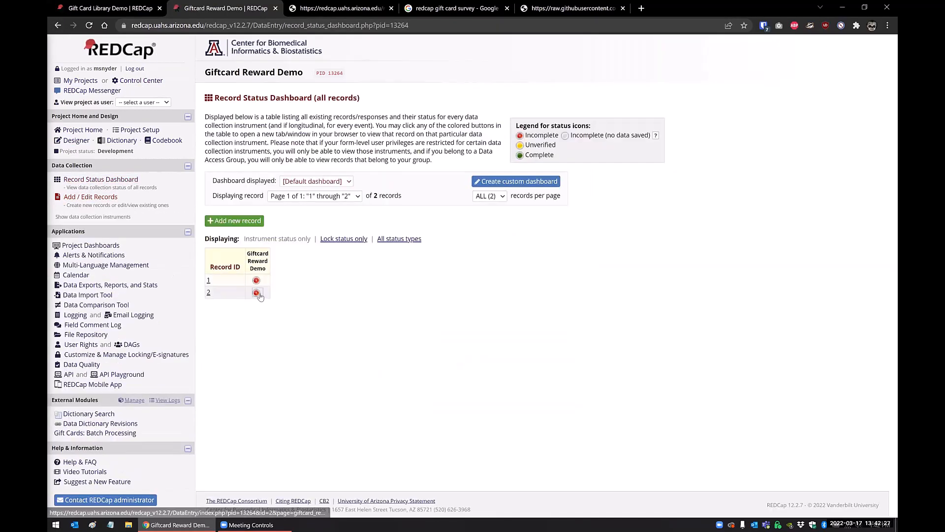
pyautogui.click(255, 292)
pyautogui.click(508, 367)
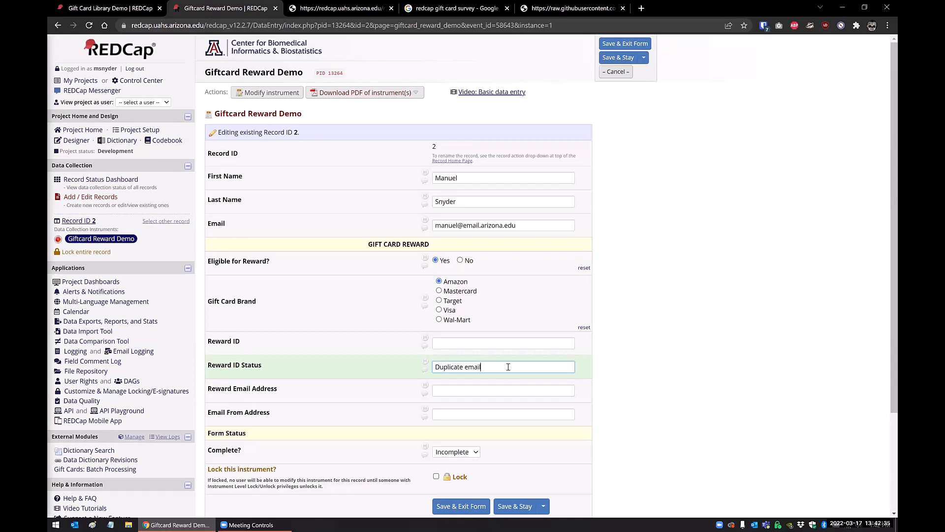
# Replace the participant's email in record 2 with a different, Gmail address and save the record.
pyautogui.click(514, 225)
pyautogui.moveTo(514, 225); pyautogui.dragTo(421, 222)
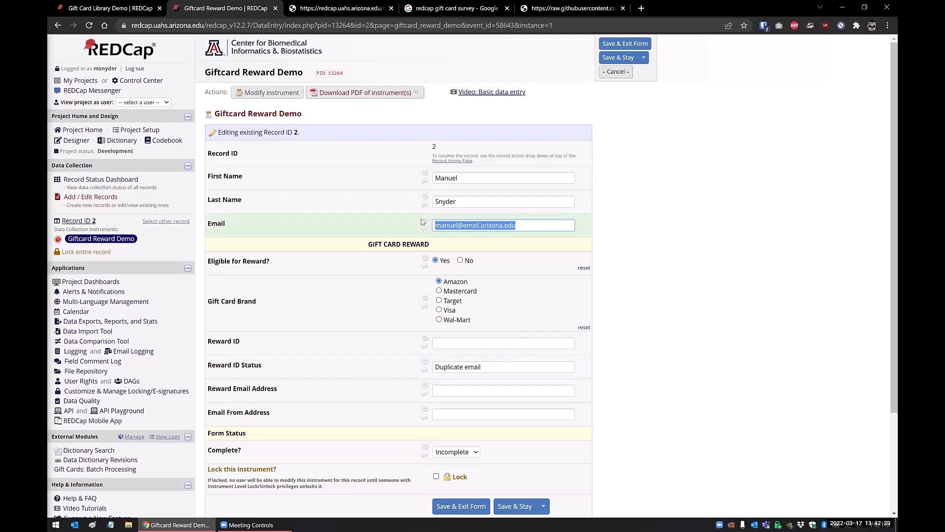
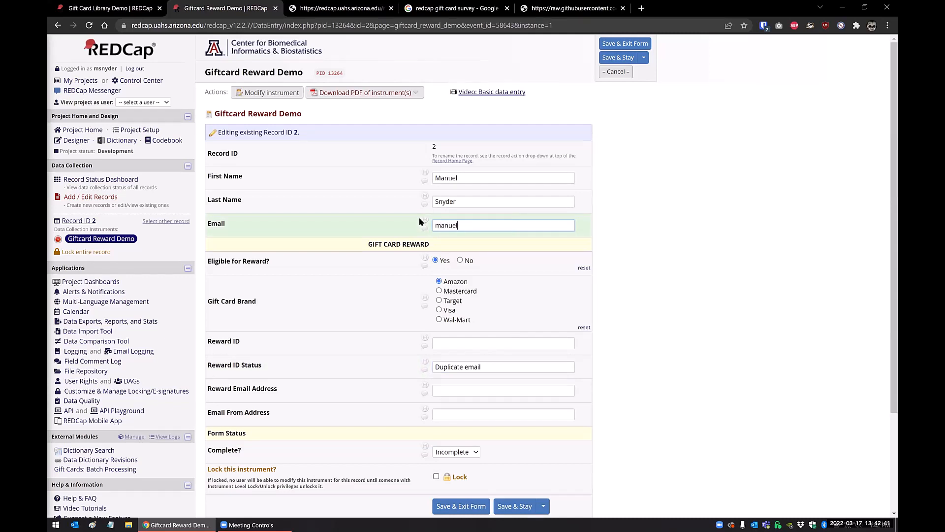
pyautogui.click(512, 507)
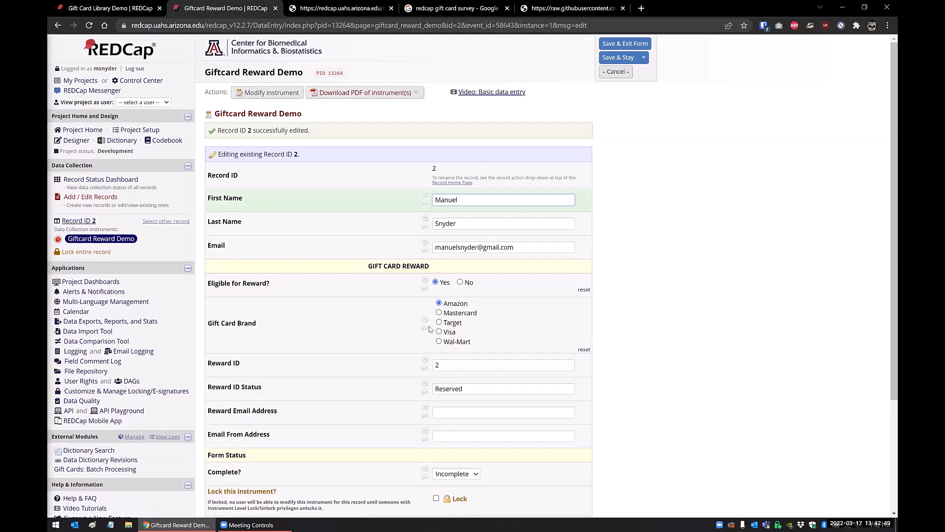
# Check record 2's reward ID and status, and review the matching gift card's refreshed status and reward information in the library project.
pyautogui.scroll(-2, 431, 329)
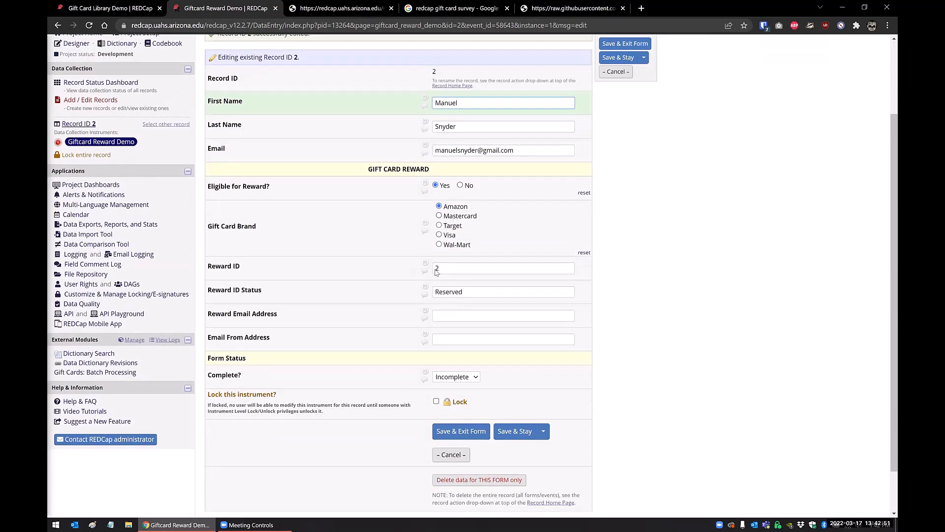
pyautogui.moveTo(449, 267); pyautogui.dragTo(421, 268)
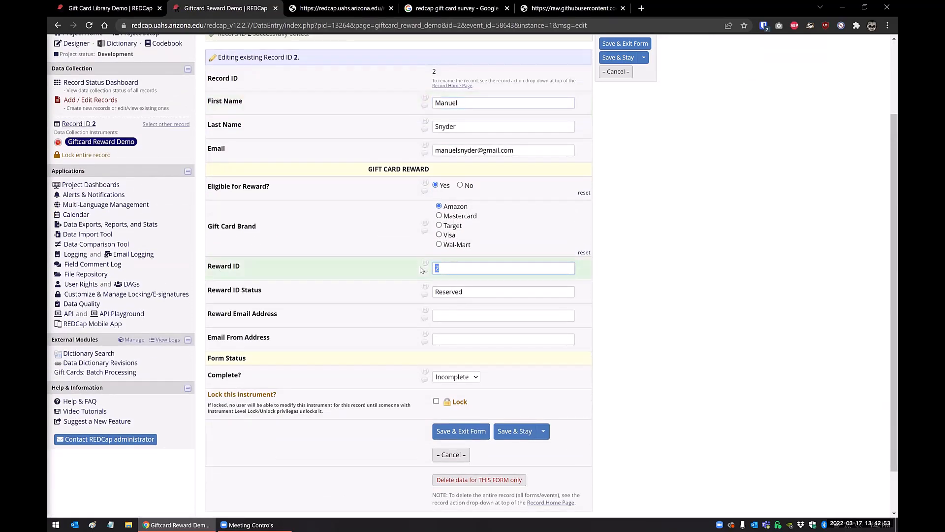
pyautogui.hotkey('ctrl', 'shift', 'Tab')
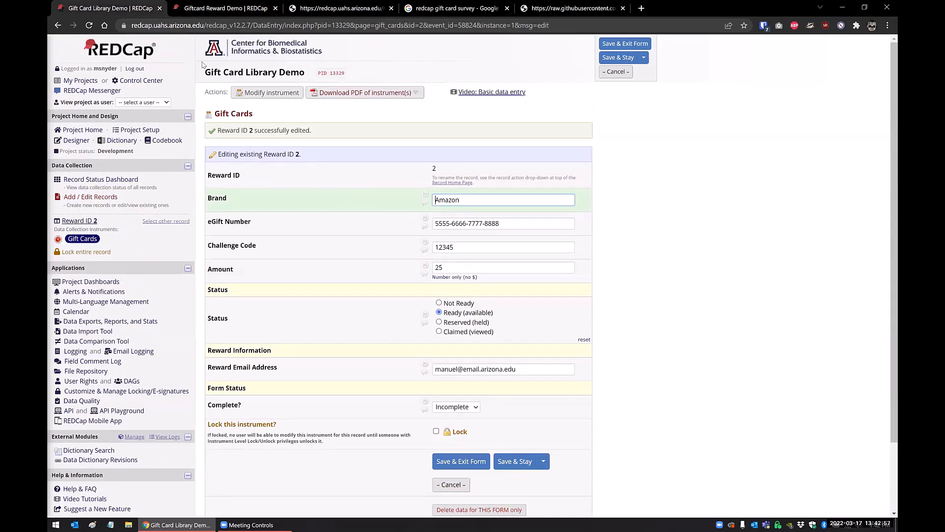
pyautogui.click(217, 8)
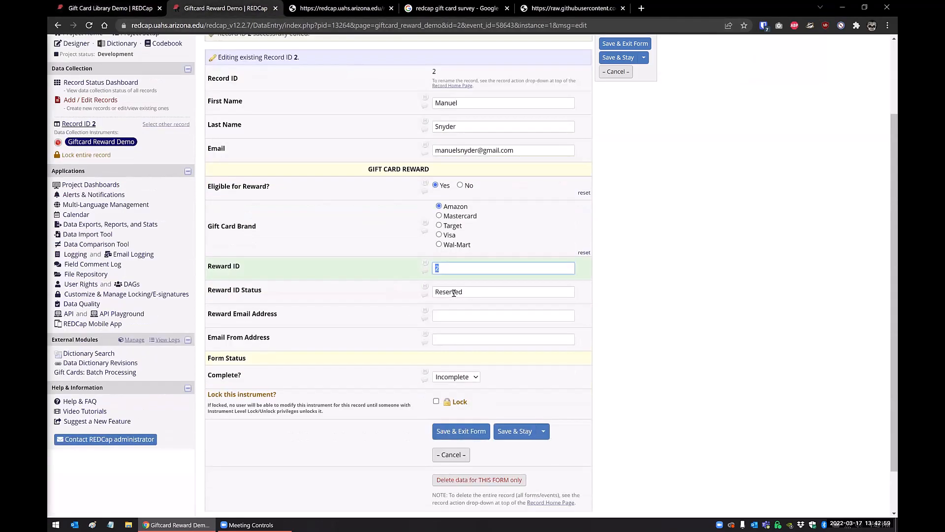
pyautogui.click(98, 9)
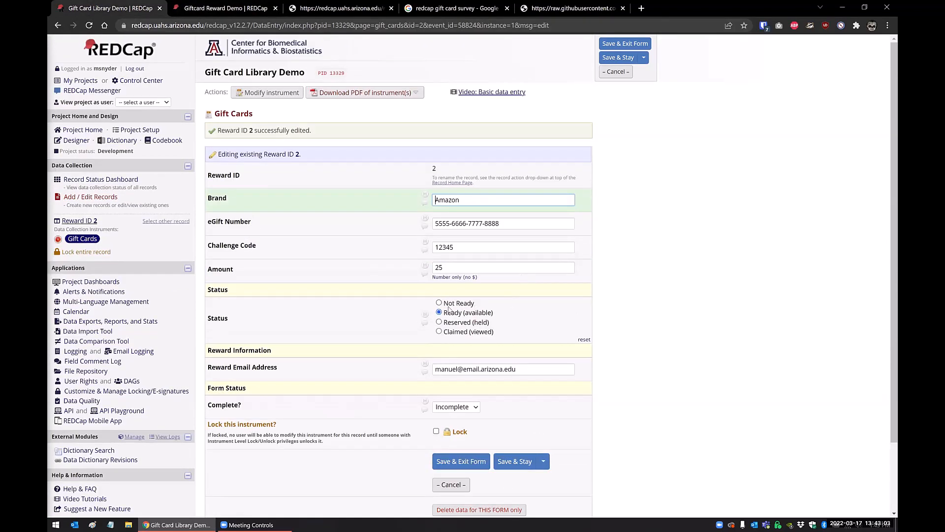
pyautogui.click(89, 27)
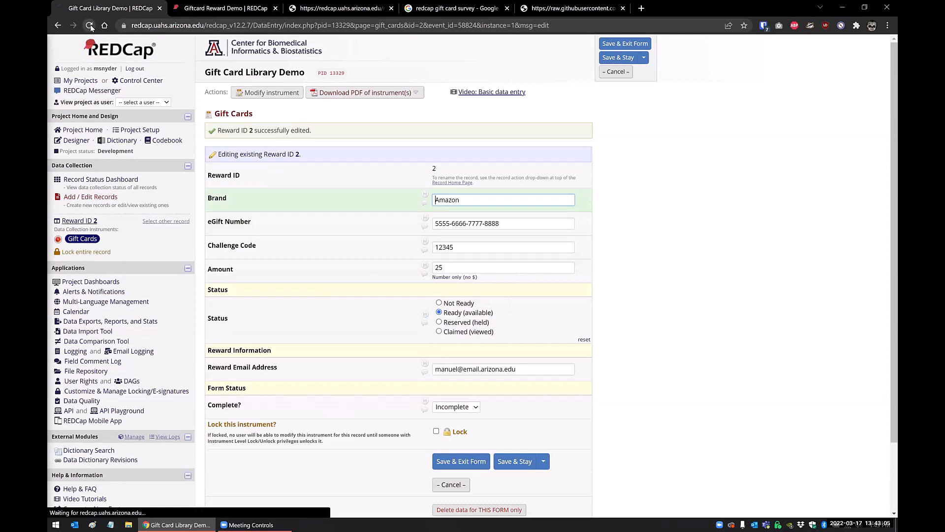
pyautogui.scroll(-1, 442, 310)
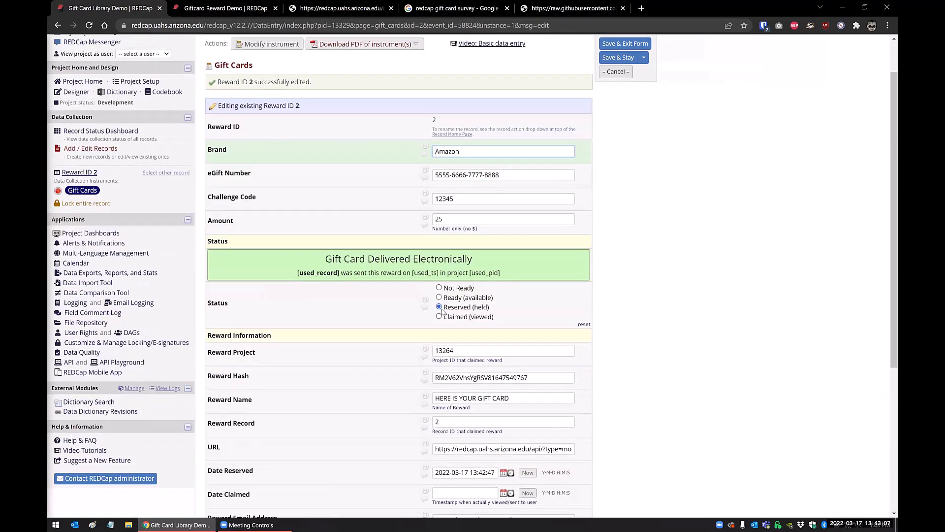
pyautogui.scroll(-3, 468, 311)
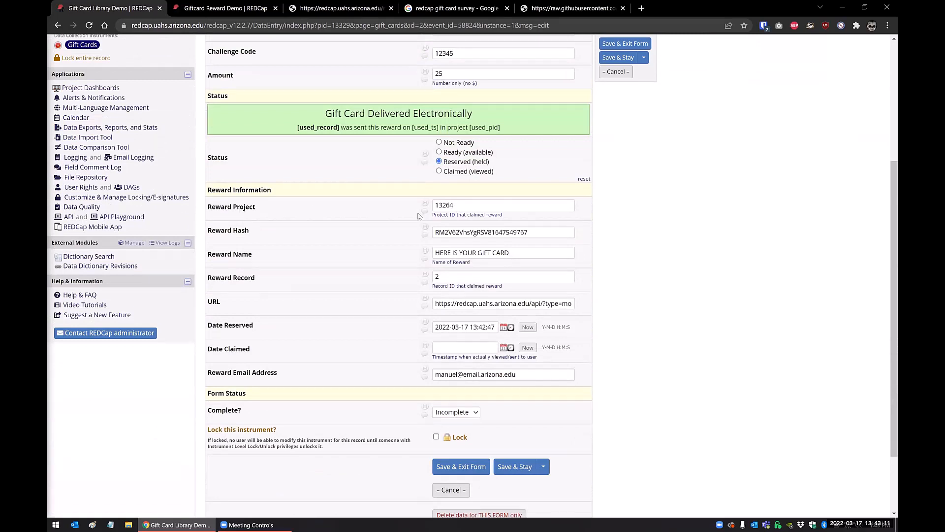
pyautogui.click(459, 206)
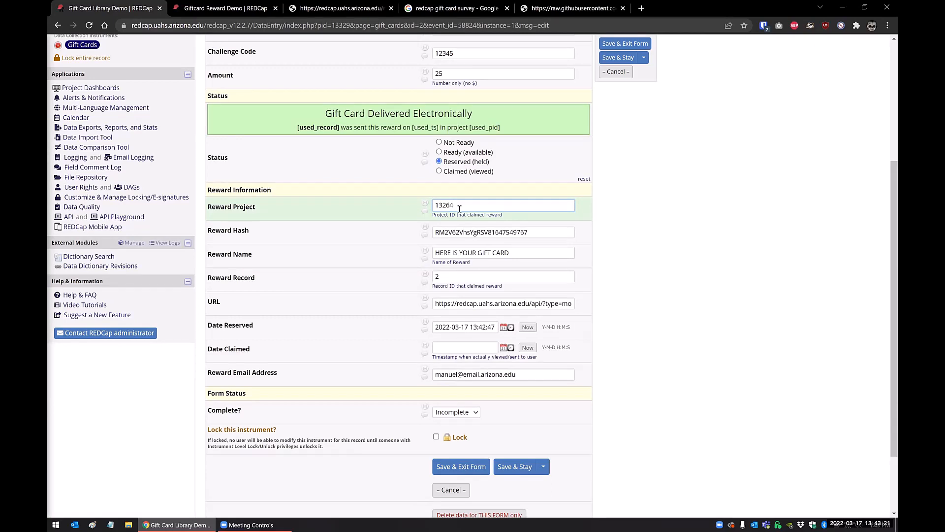
# Review the reward hash, reward name and reward record fields of gift card record 2 in the library project.
pyautogui.click(531, 231)
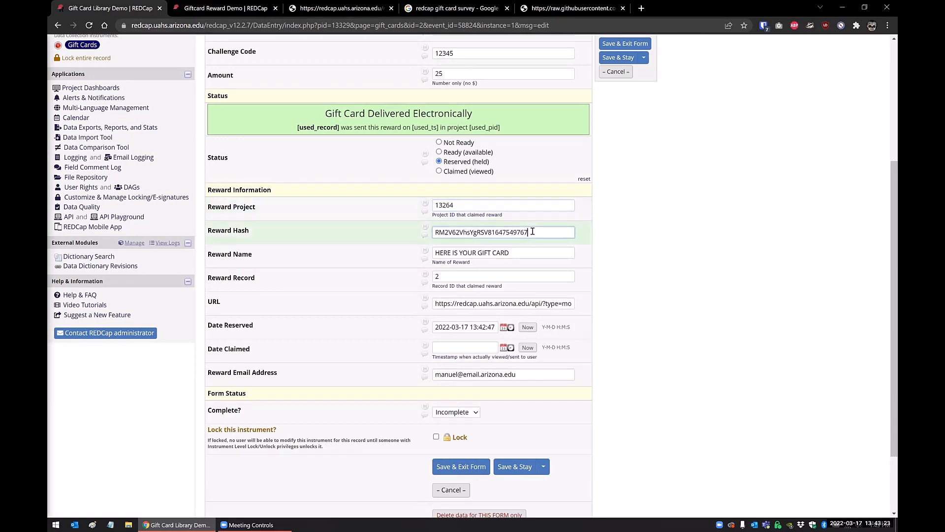
pyautogui.click(516, 252)
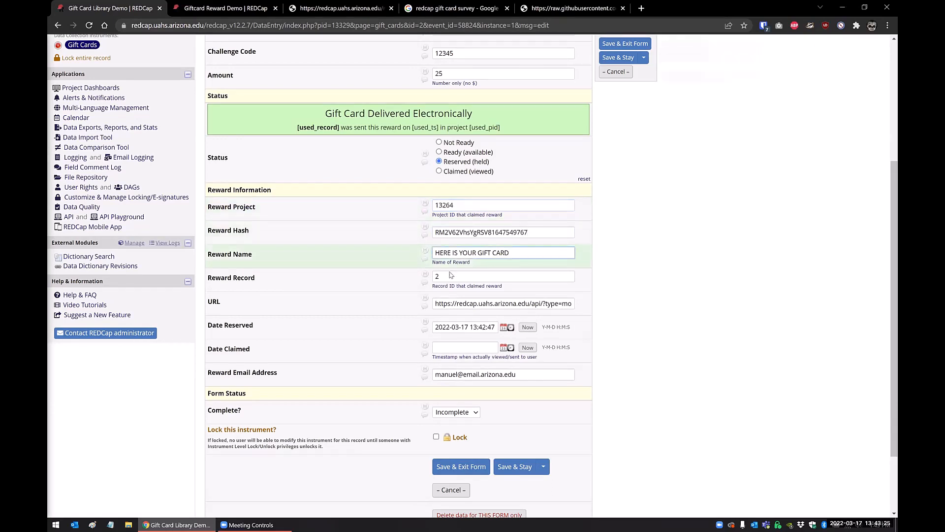
pyautogui.tripleClick(501, 252)
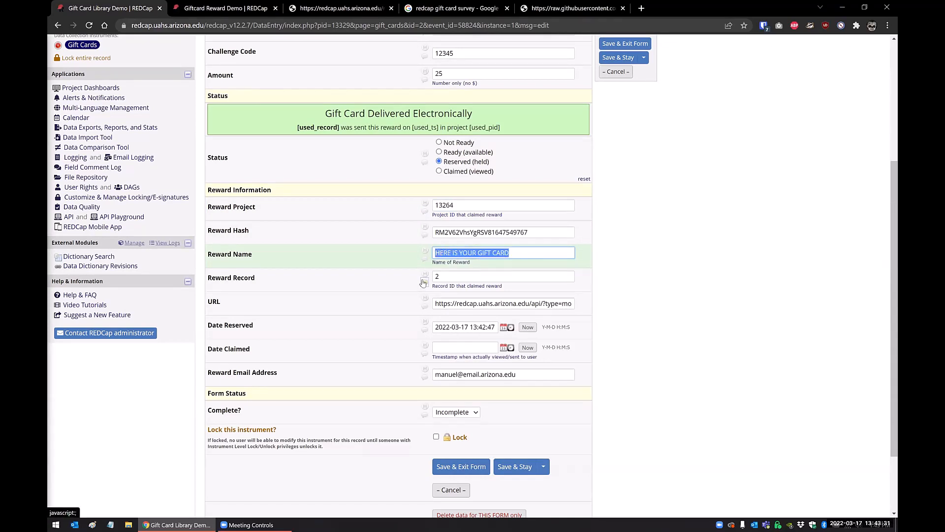
pyautogui.click(451, 275)
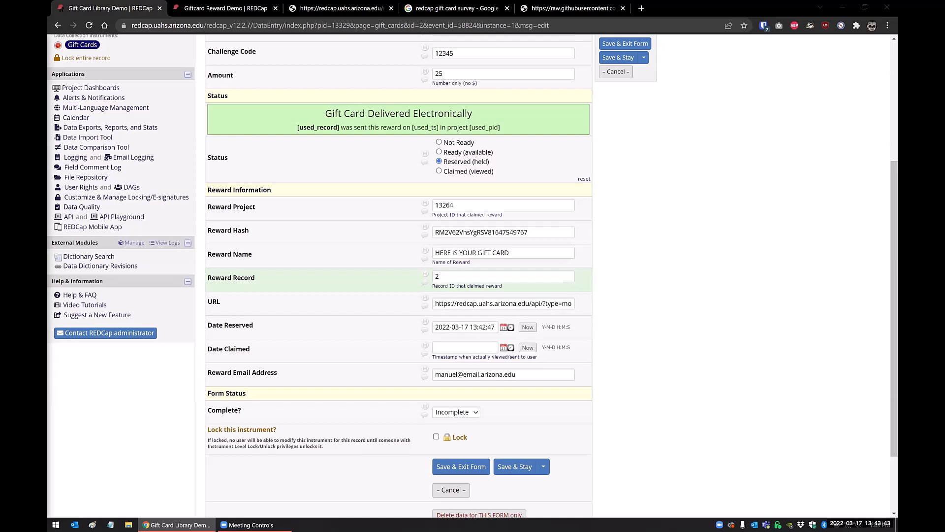
# Open the gift card reward page from the web address stored in the library record's URL field.
pyautogui.click(465, 305)
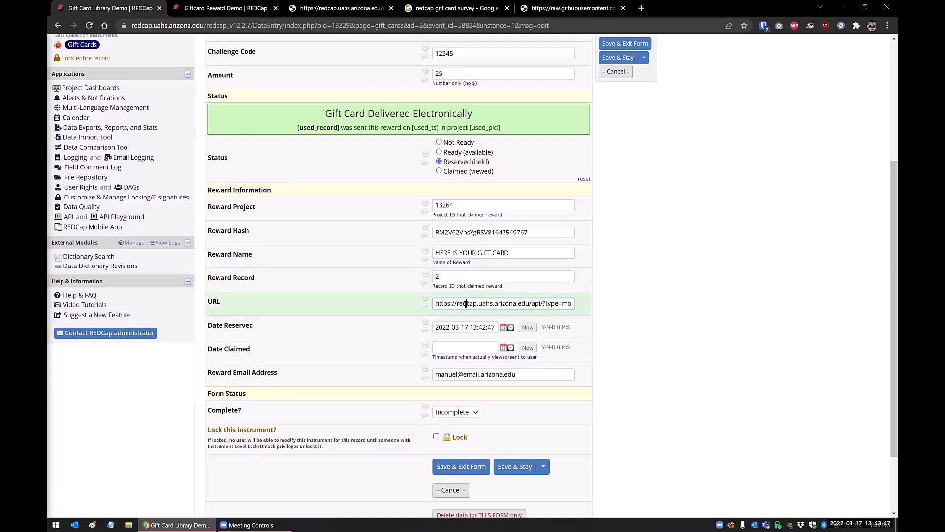
pyautogui.tripleClick(465, 304)
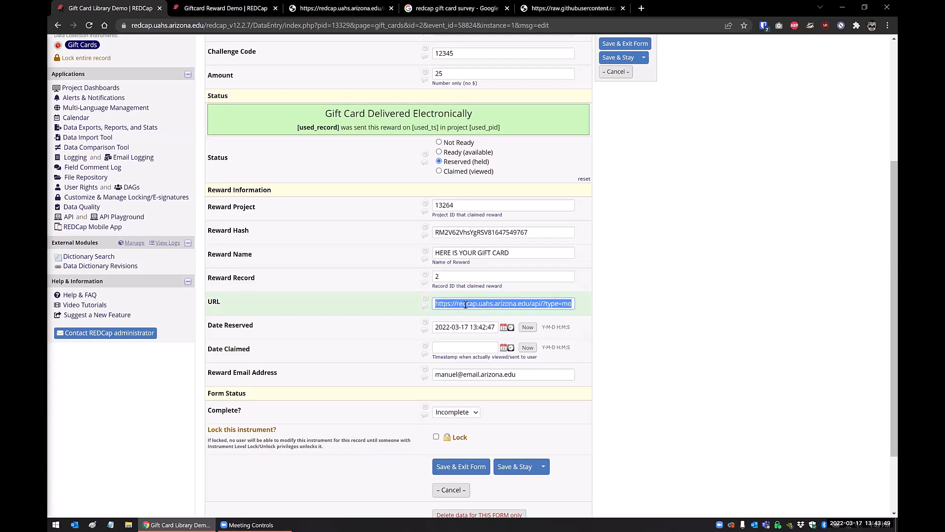
pyautogui.rightClick(465, 305)
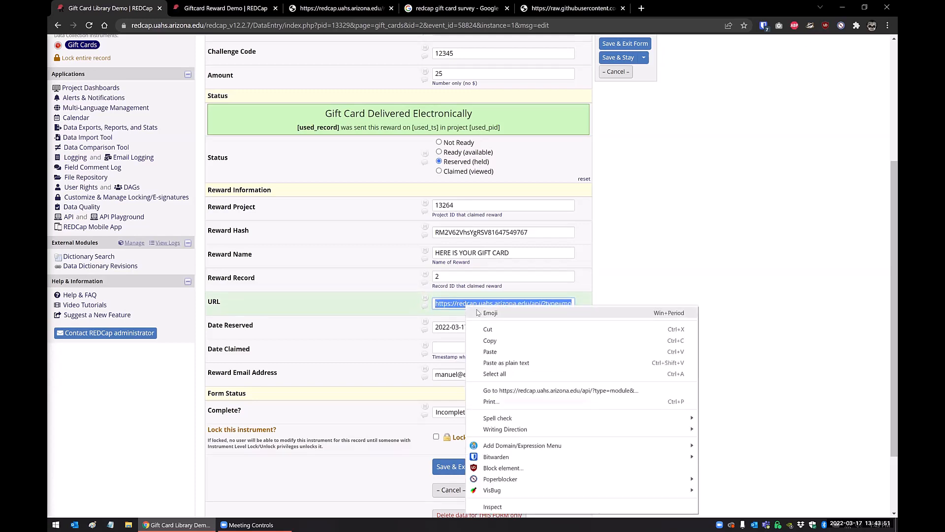
pyautogui.click(522, 391)
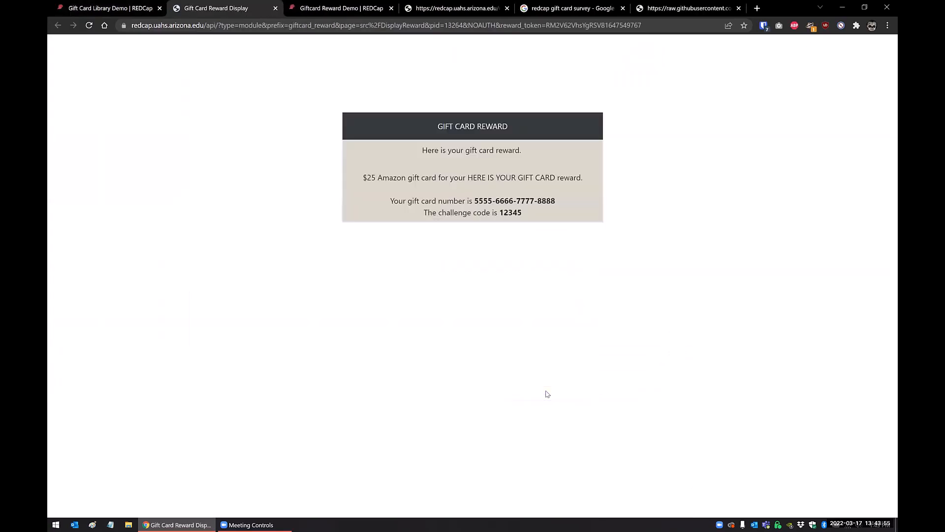
# Return to the library record and examine the reward link stored in its URL field.
pyautogui.hotkey('ctrl', 'shift', 'Tab')
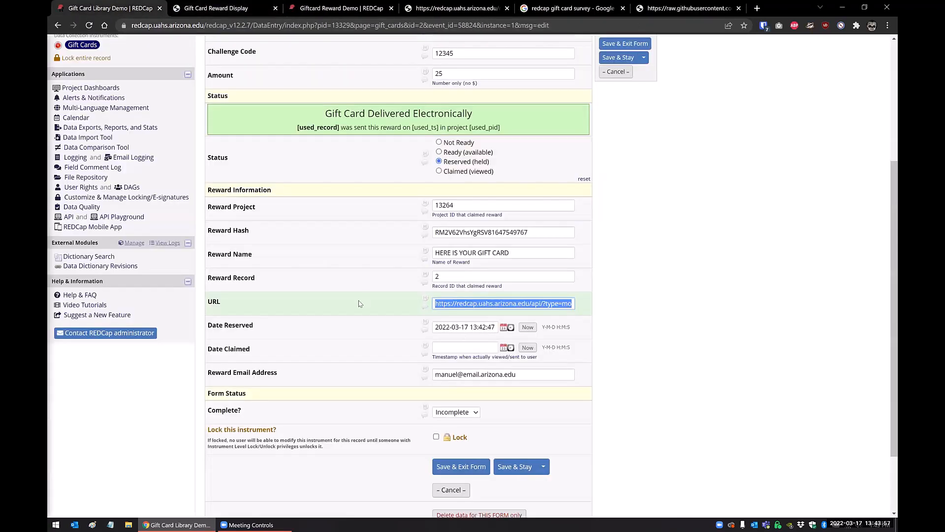
pyautogui.click(437, 303)
pyautogui.moveTo(437, 303); pyautogui.dragTo(592, 311)
pyautogui.click(636, 310)
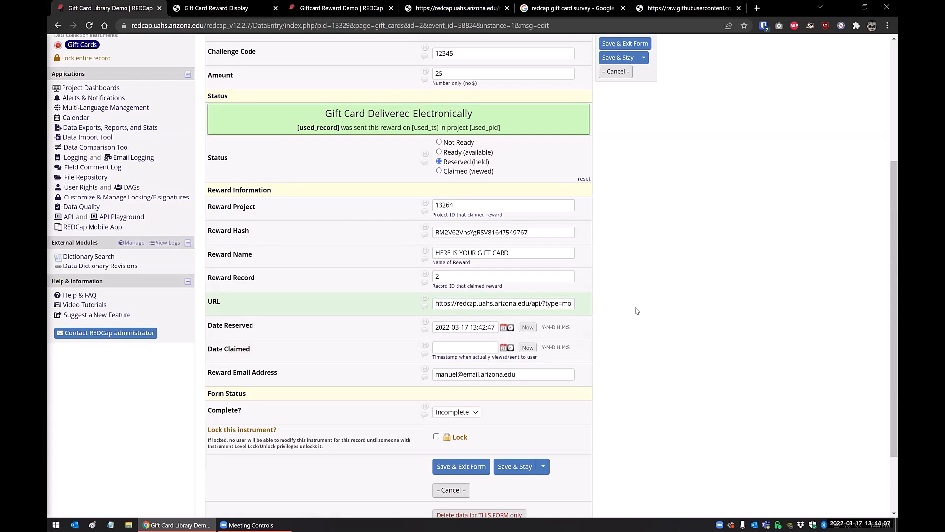
# Review the gift card number and challenge code on the reward page, checking it against the library record.
pyautogui.click(208, 9)
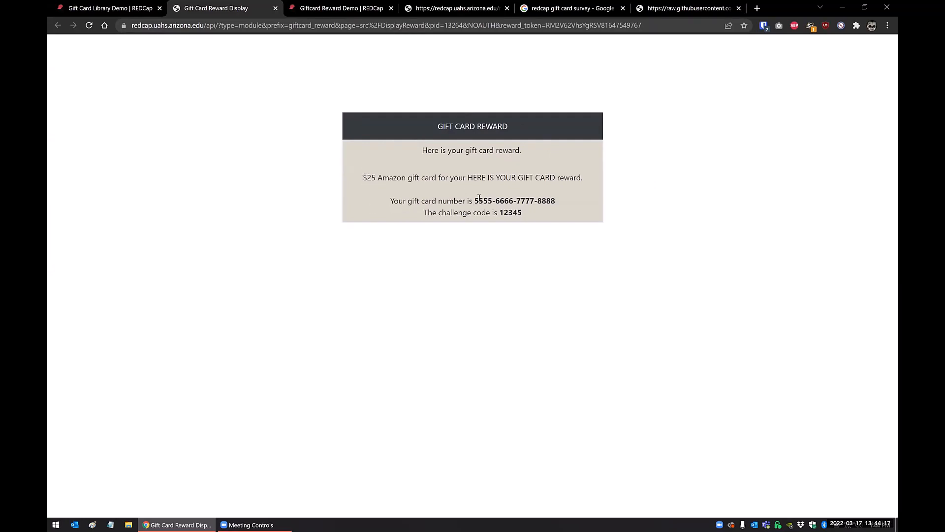
pyautogui.moveTo(479, 199); pyautogui.dragTo(572, 204)
pyautogui.moveTo(508, 213); pyautogui.dragTo(545, 214)
pyautogui.click(551, 271)
pyautogui.hotkey('ctrl', 'shift', 'Tab')
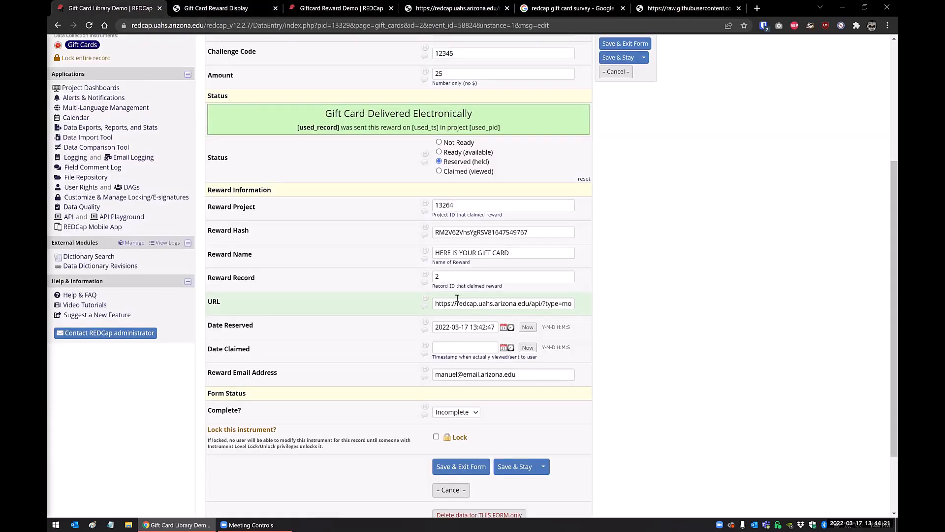
pyautogui.hotkey('ctrl', 'Tab')
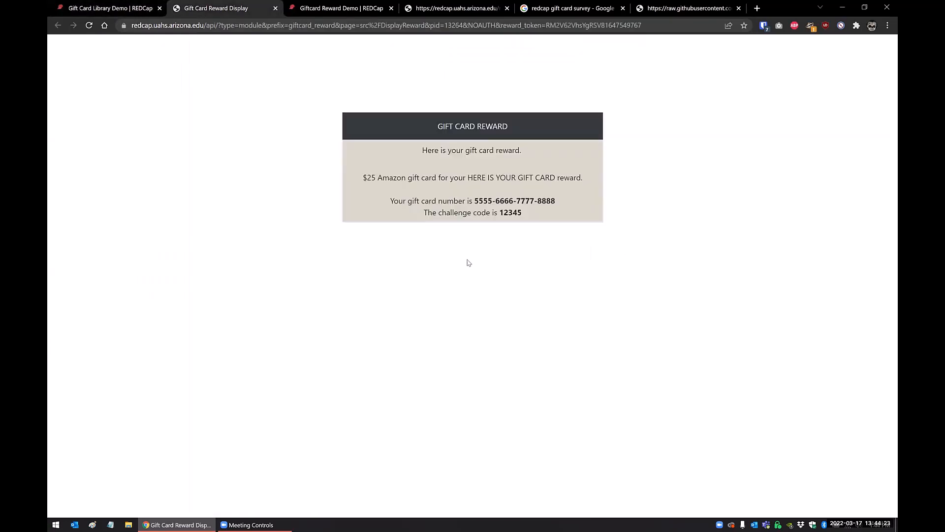
# Reload gift card record 2 in the library project and check its status and Date Claimed field.
pyautogui.click(115, 8)
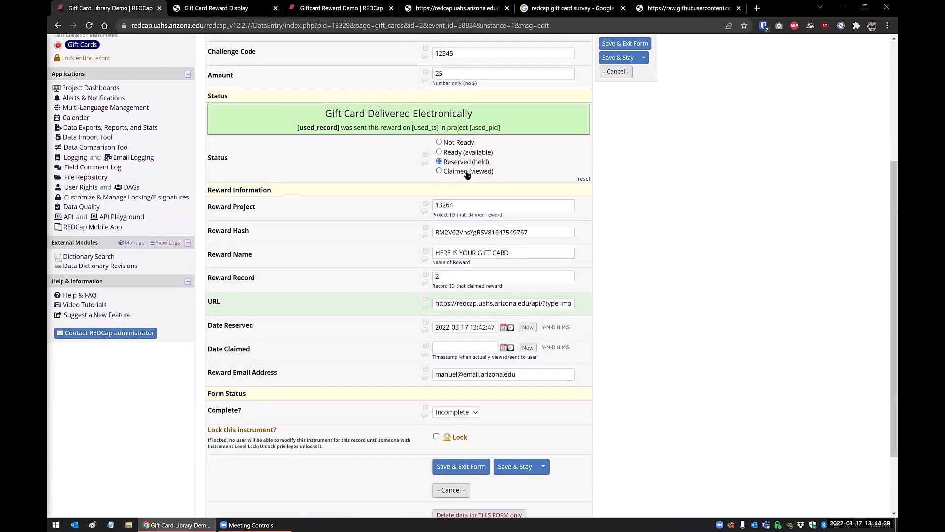
pyautogui.click(90, 26)
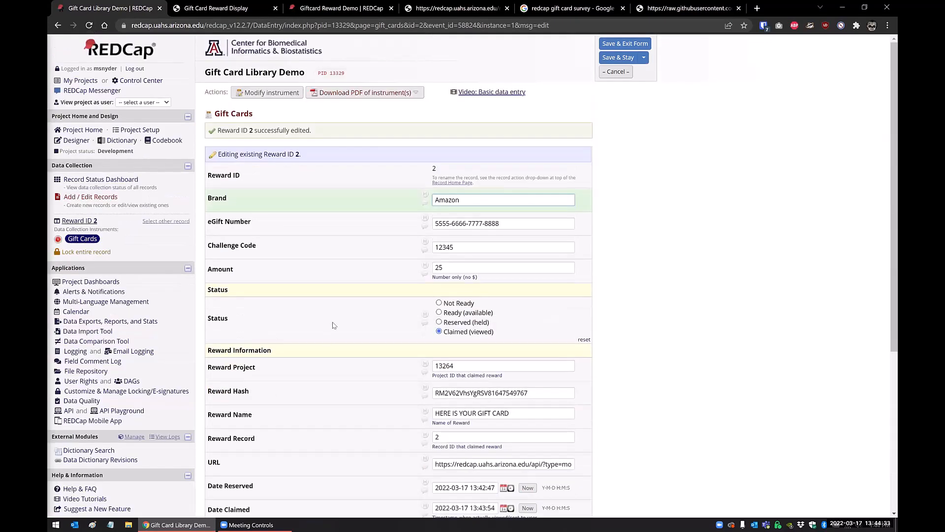
pyautogui.scroll(-3, 333, 325)
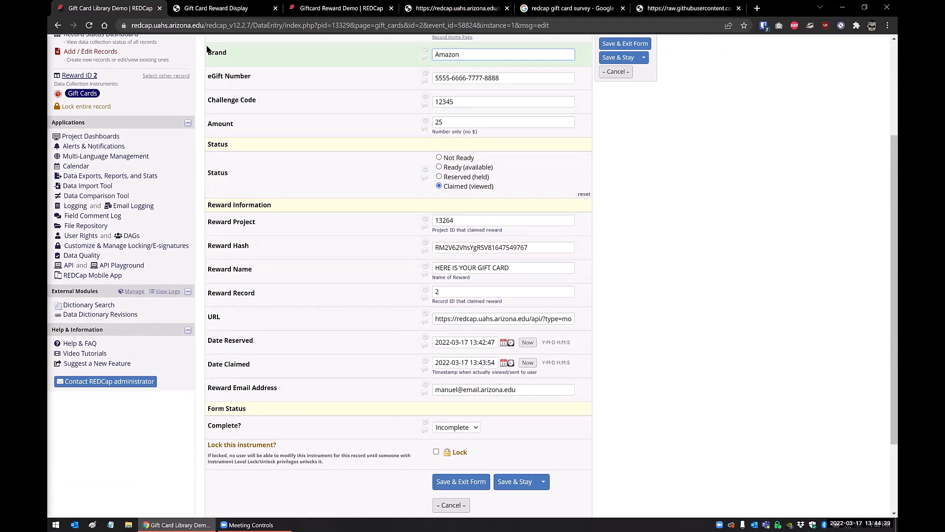
# Compare the reward page's amount, brand, card number and challenge code with the updated library record.
pyautogui.click(217, 9)
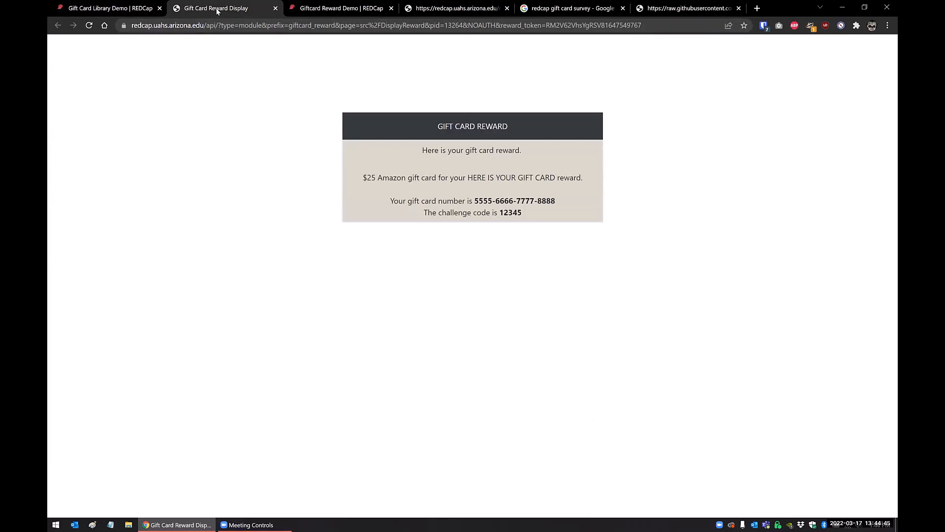
pyautogui.click(125, 10)
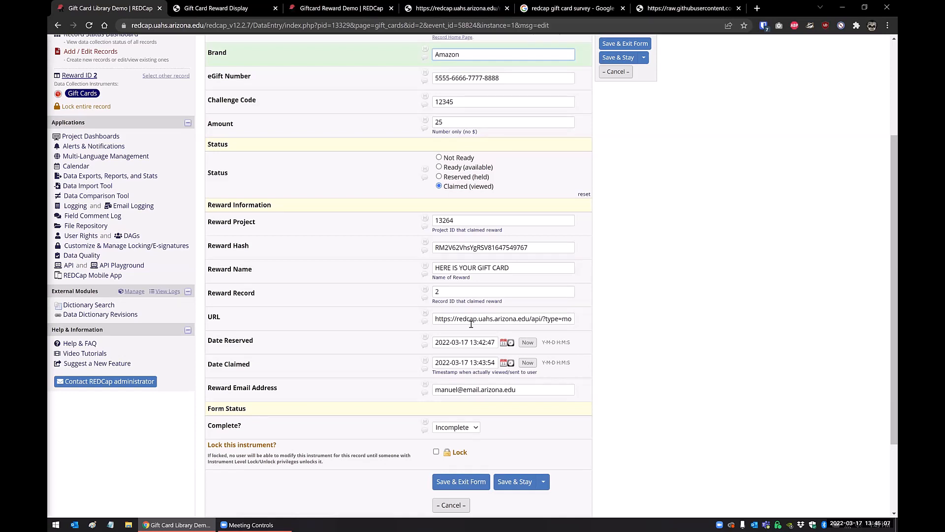
pyautogui.click(217, 7)
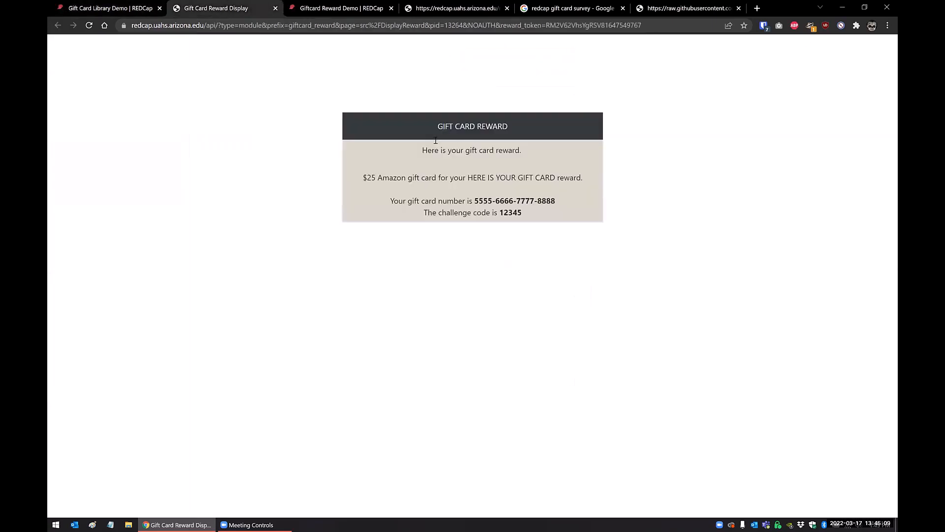
pyautogui.moveTo(537, 217); pyautogui.dragTo(364, 173)
pyautogui.click(513, 211)
pyautogui.hotkey('ctrl', 'shift', 'Tab')
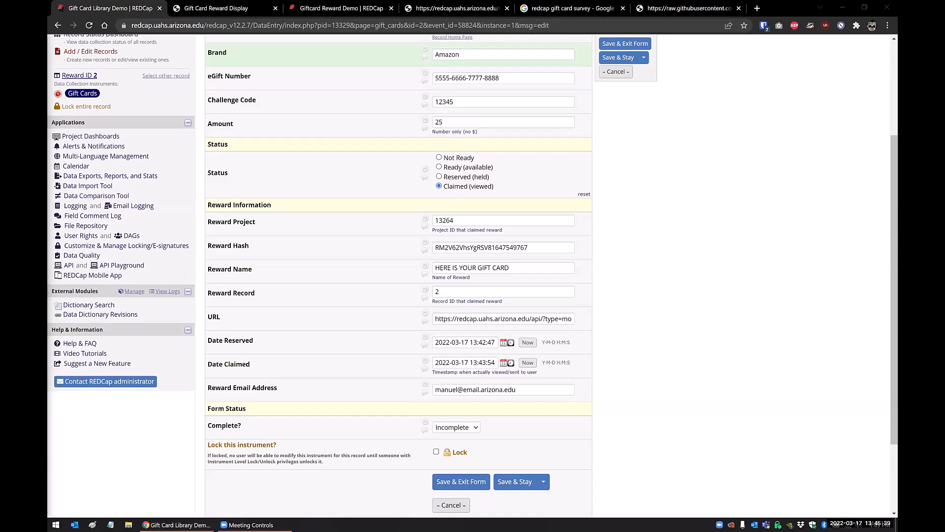
# Examine the awarded and claimed gift card entries in the Gift Card Daily Summary email in Outlook and close the message.
pyautogui.moveTo(897, 86); pyautogui.dragTo(507, 83)
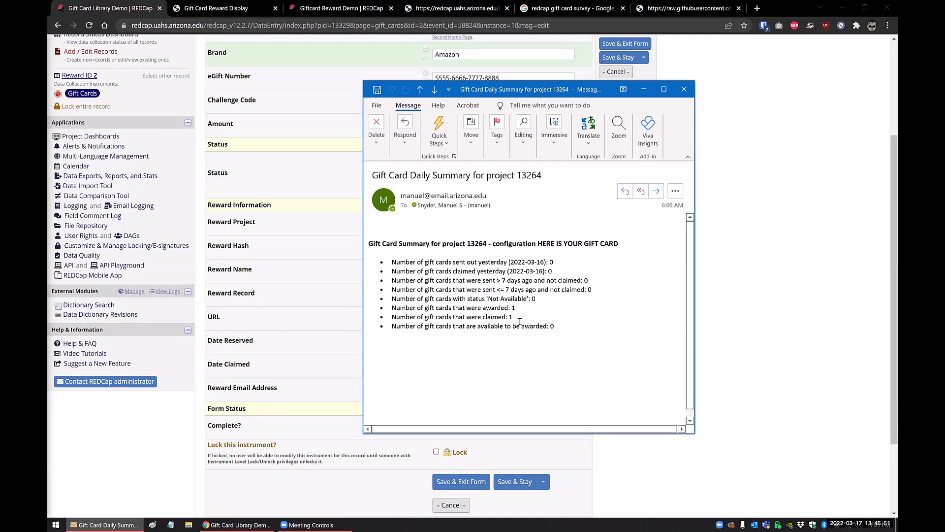
pyautogui.moveTo(517, 308); pyautogui.dragTo(390, 308)
pyautogui.moveTo(526, 318); pyautogui.dragTo(374, 318)
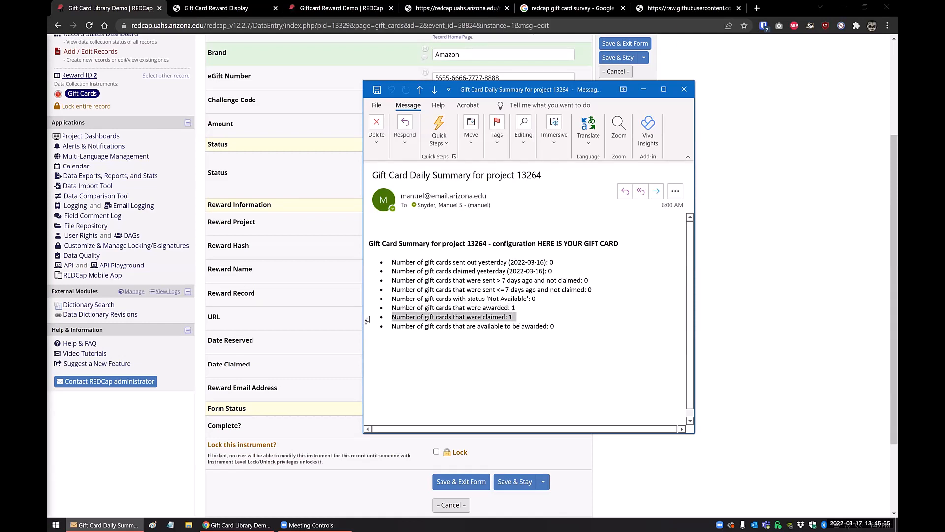
pyautogui.click(450, 308)
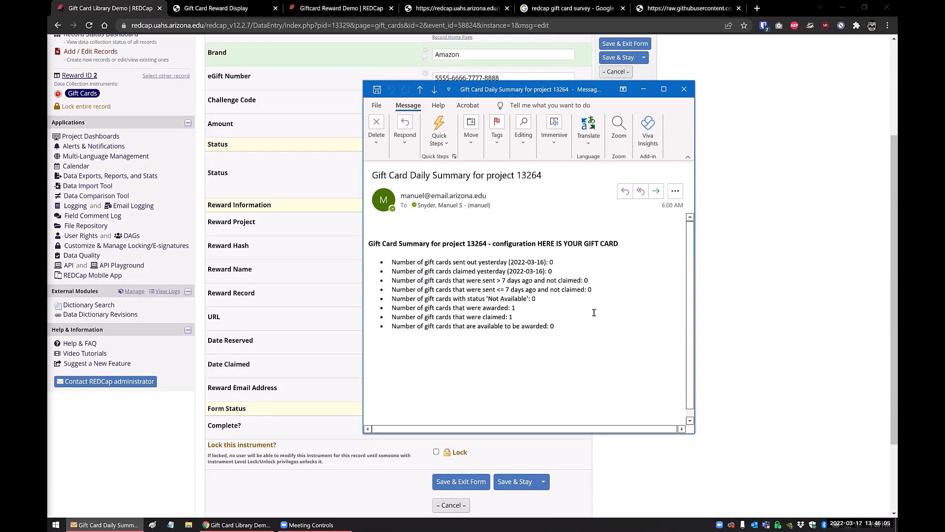
pyautogui.click(683, 90)
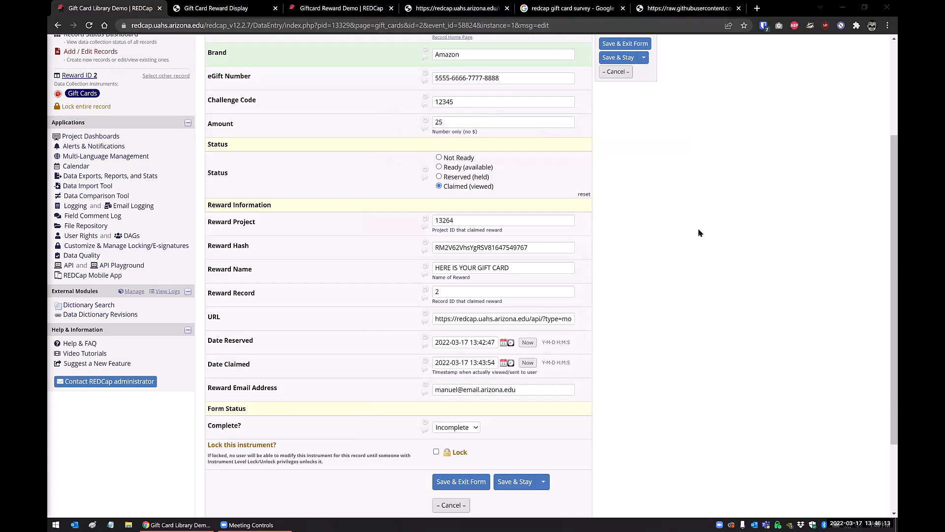
# Skim the Giftcard Reward module's README in the browser, from the configuration types through setup and reward processing to batch processing and notes.
pyautogui.hotkey('ctrl', 'Tab')
pyautogui.hotkey('ctrl', 'Tab')
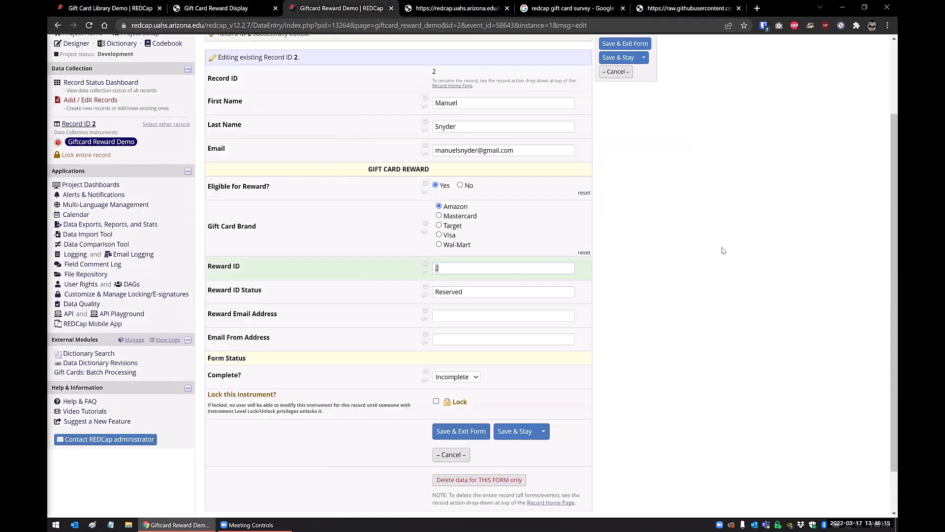
pyautogui.hotkey('ctrl', 'Tab')
pyautogui.scroll(-2, 182, 162)
pyautogui.scroll(-2, 182, 163)
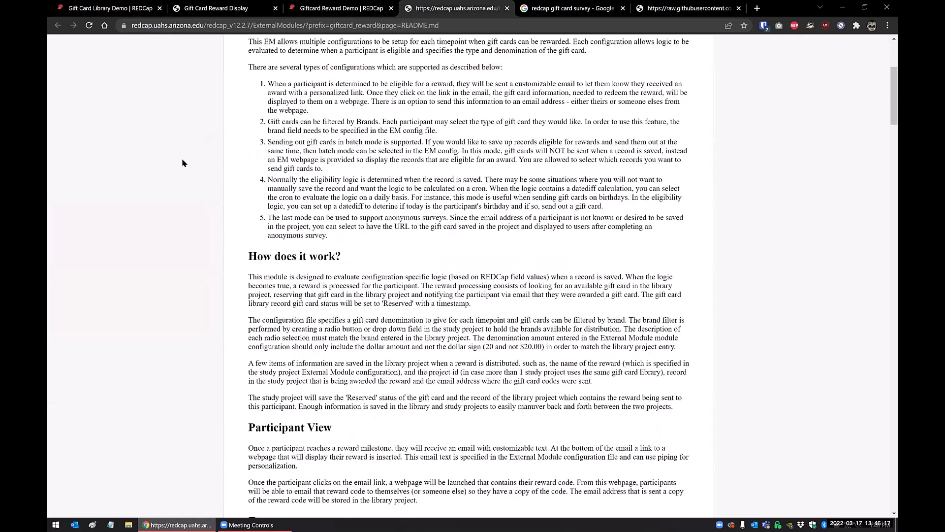
pyautogui.scroll(-7, 182, 163)
pyautogui.scroll(-15, 182, 163)
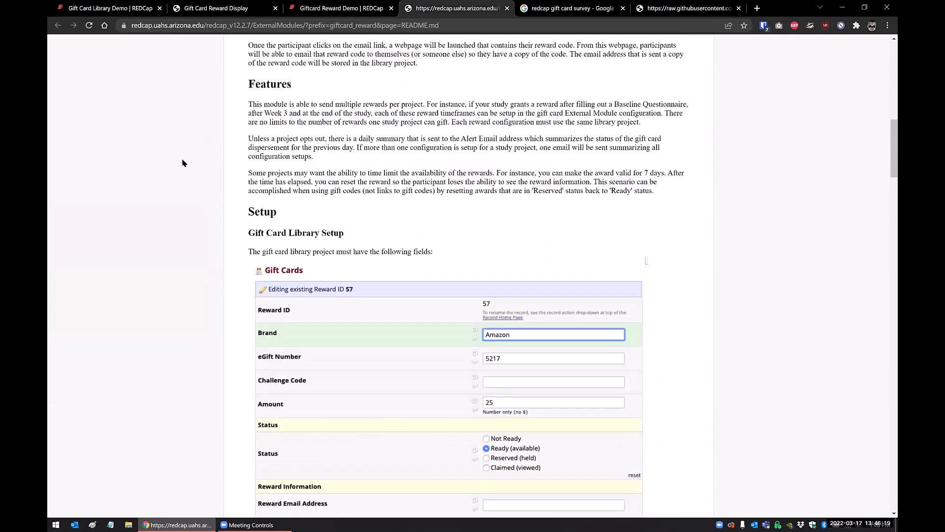
pyautogui.scroll(-4, 182, 163)
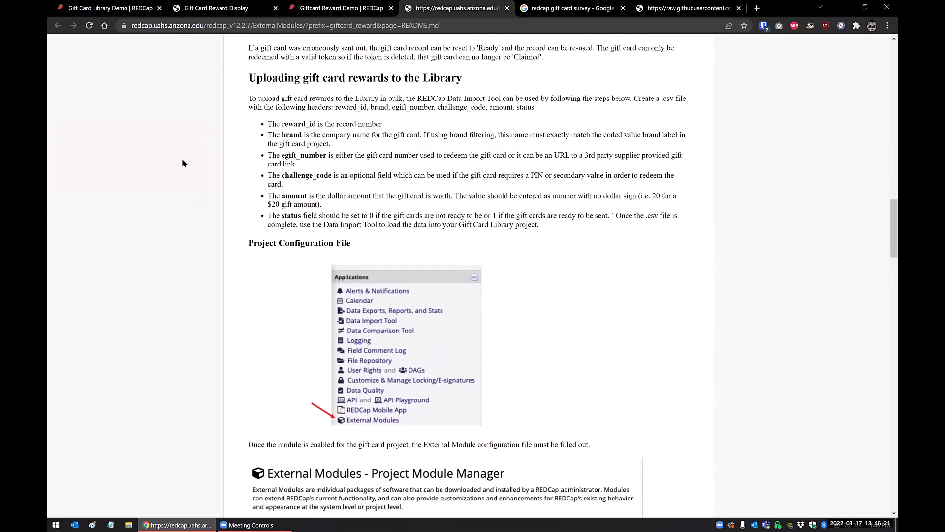
pyautogui.scroll(-9, 182, 162)
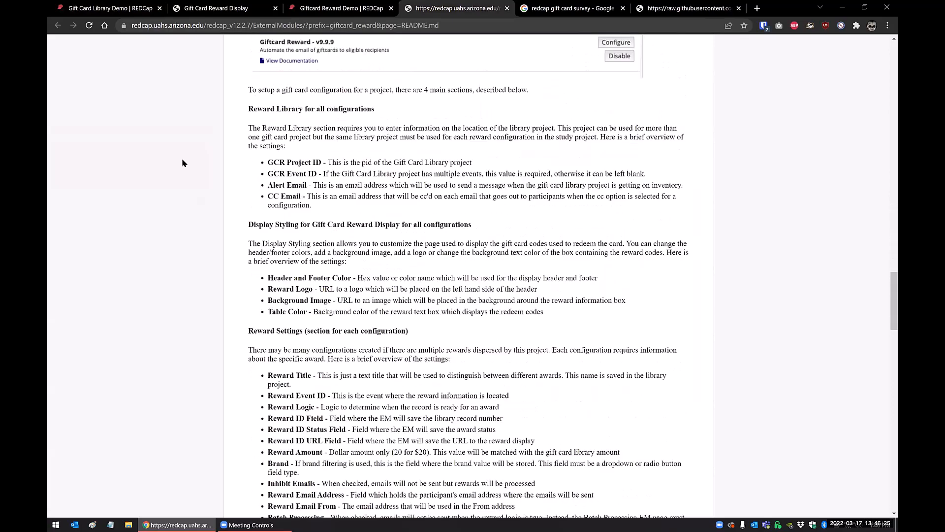
pyautogui.scroll(-5, 182, 163)
pyautogui.scroll(-5, 183, 170)
pyautogui.scroll(-10, 182, 177)
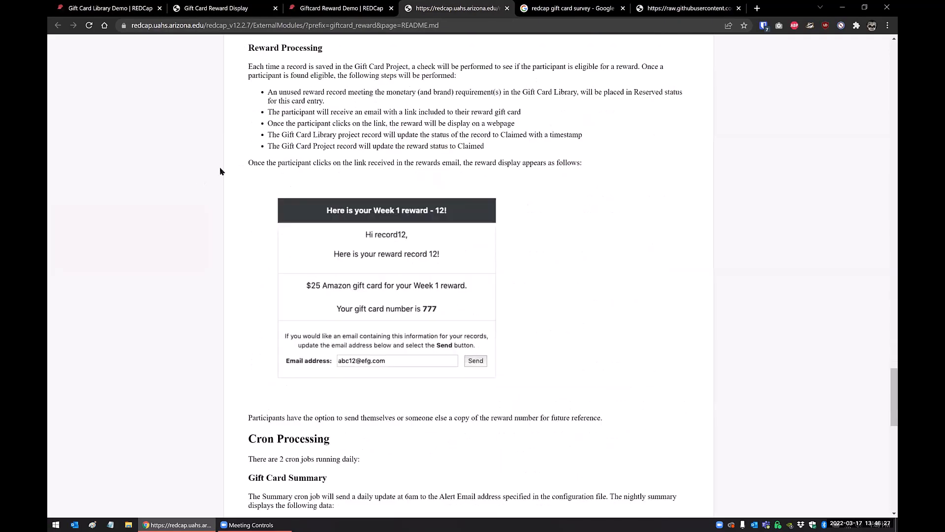
pyautogui.scroll(1, 235, 197)
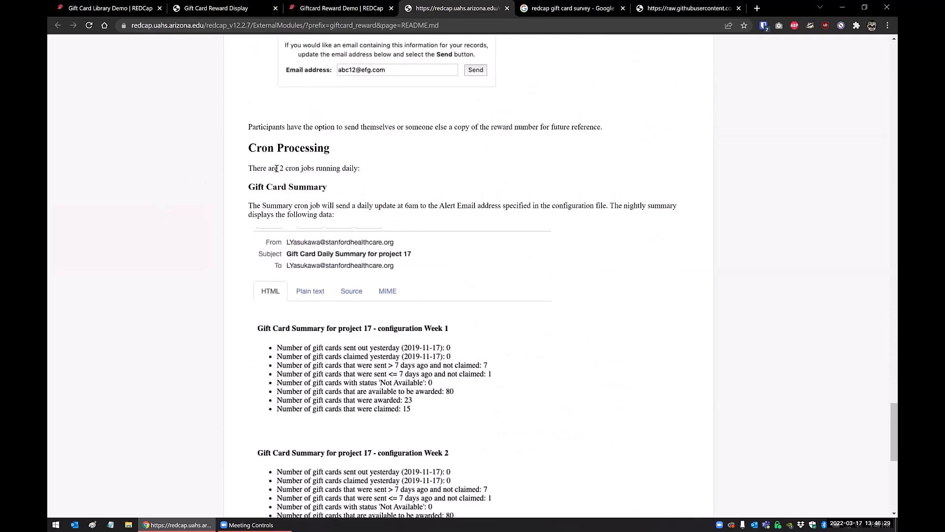
pyautogui.scroll(-8, 220, 197)
pyautogui.scroll(-1, 220, 197)
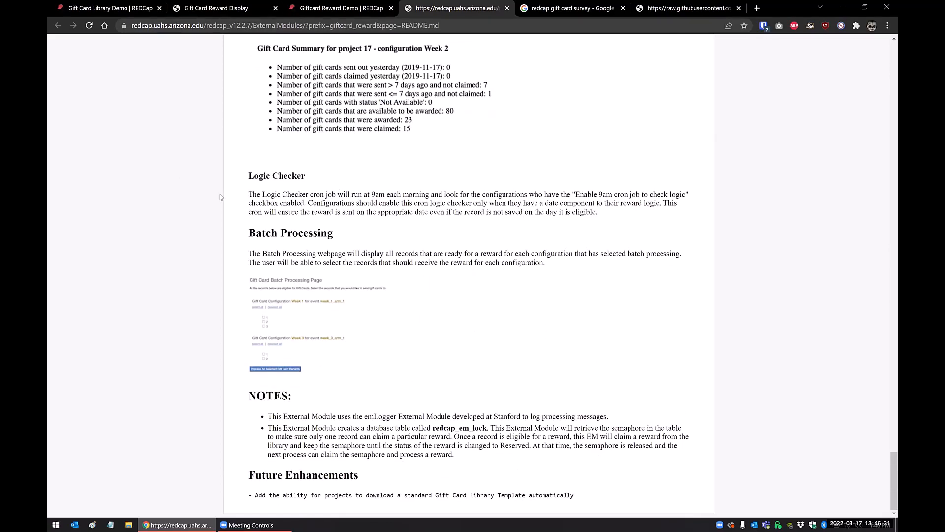
# Look back over the README's configuration settings and module setup, up to the How does it work and Features sections.
pyautogui.scroll(20, 220, 197)
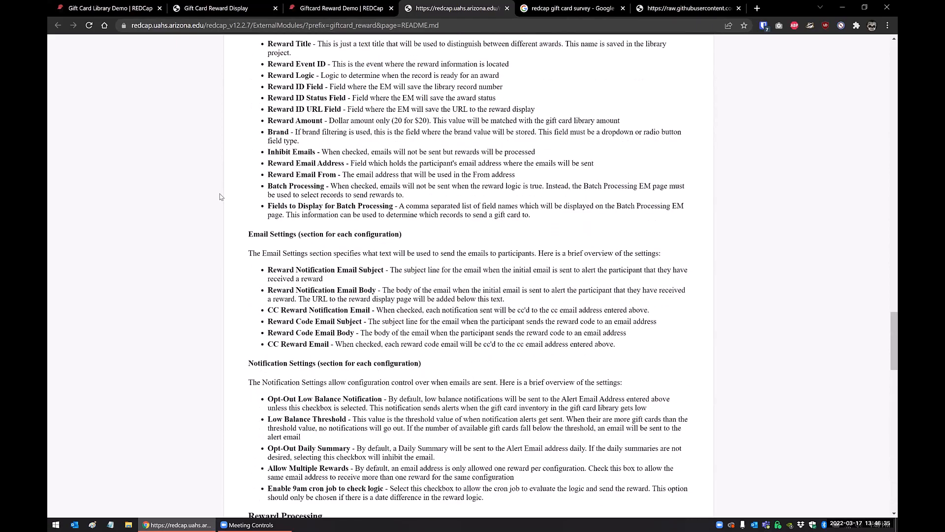
pyautogui.scroll(12, 220, 197)
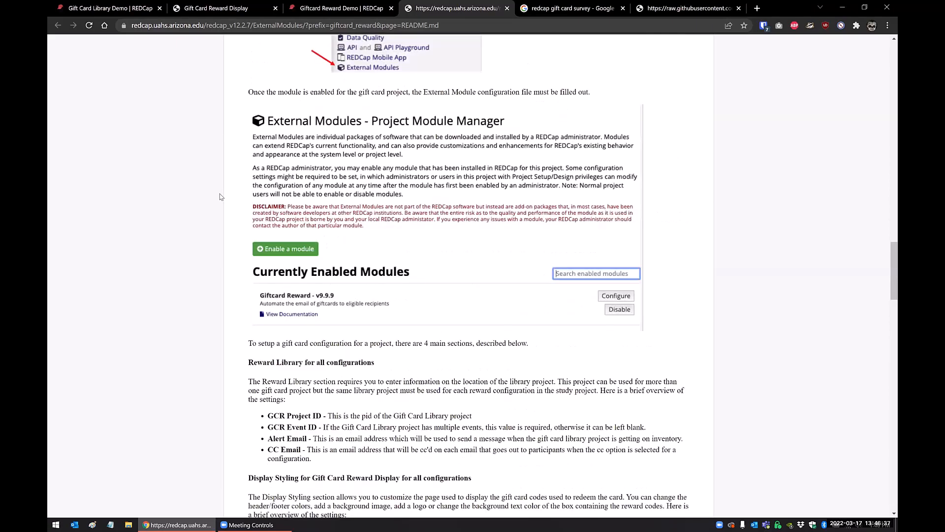
pyautogui.scroll(15, 220, 197)
pyautogui.scroll(19, 220, 197)
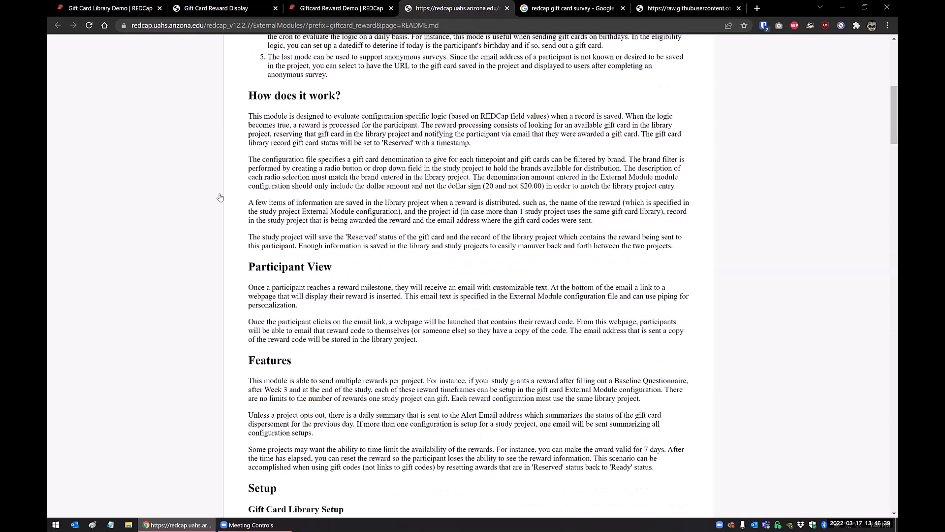
# Close the Gift Card Reward Display page and review the eligibility and reward fields of record 2 in Giftcard Reward Demo.
pyautogui.hotkey('ctrl', 'Tab')
pyautogui.hotkey('ctrl', 'shift', 'Tab')
pyautogui.hotkey('ctrl', 'shift', 'Tab')
pyautogui.hotkey('ctrl', 'shift', 'Tab')
pyautogui.hotkey('ctrl', 'shift', 'Tab')
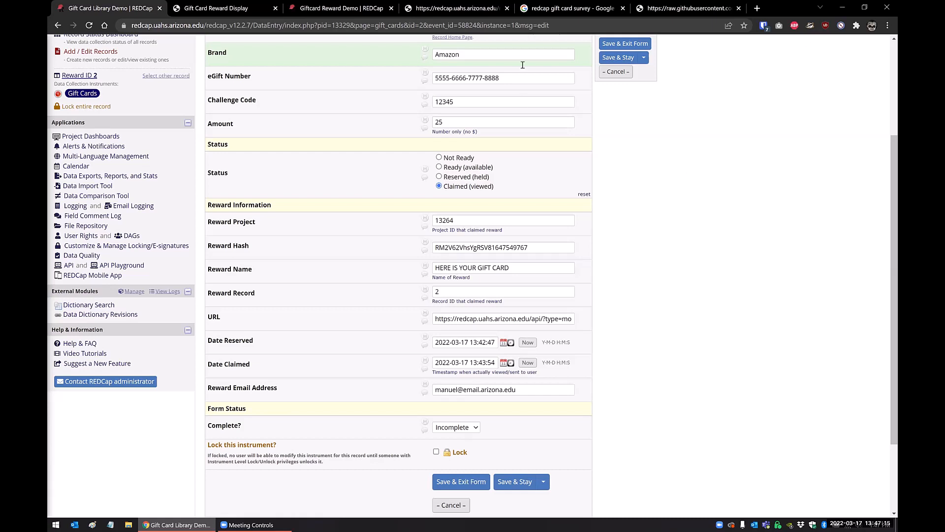
pyautogui.click(216, 14)
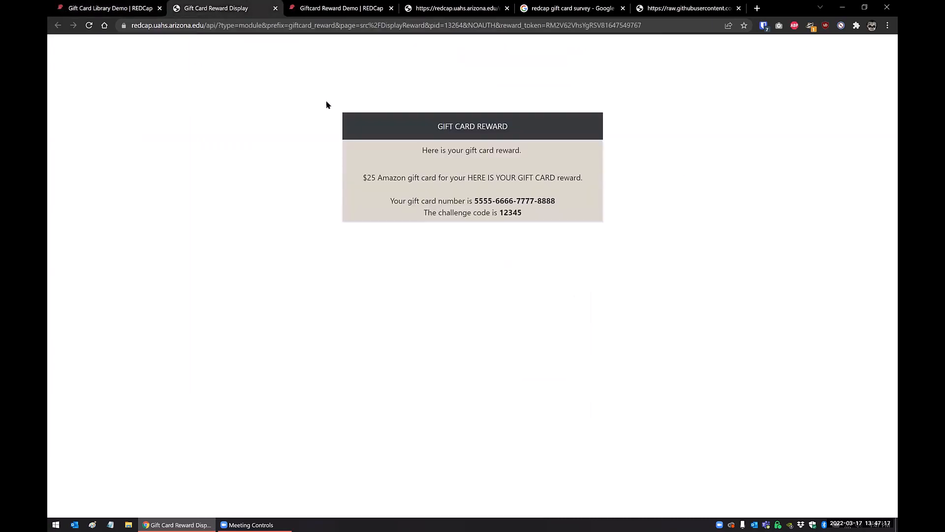
pyautogui.hotkey('ctrl', 'w')
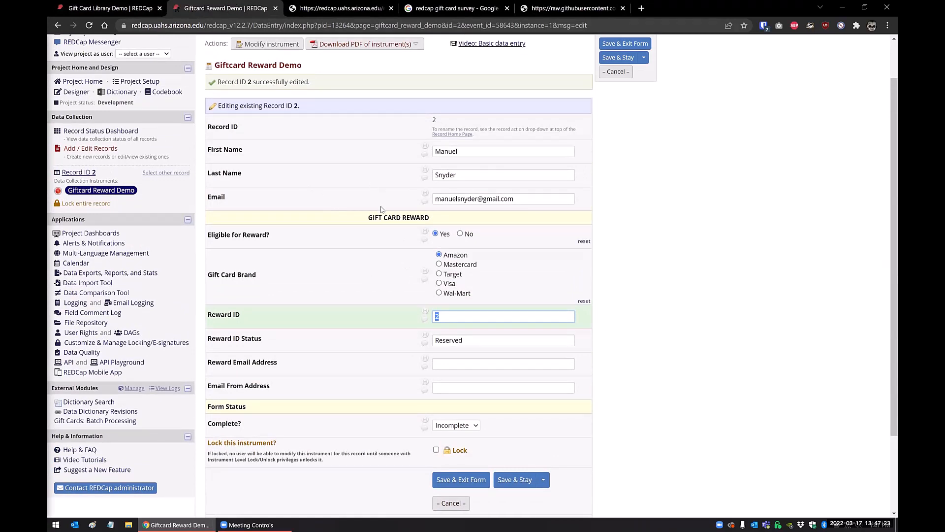
pyautogui.scroll(1, 383, 210)
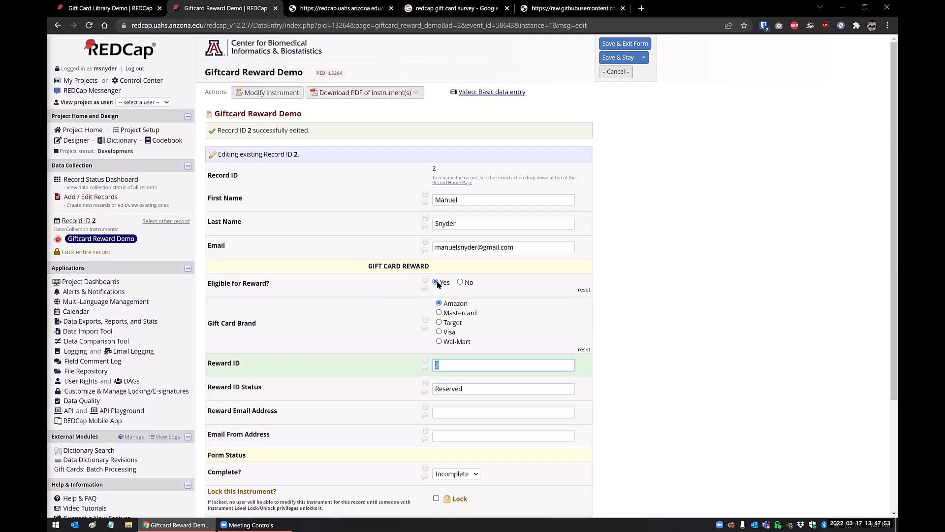
pyautogui.scroll(-1, 437, 284)
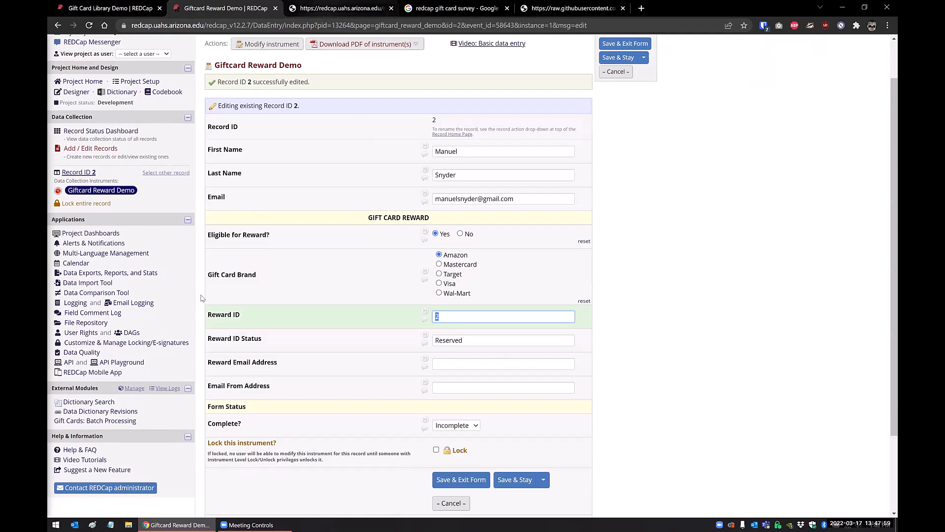
# Read the README from the library record statuses and bulk upload instructions through the Reward Library and Display Styling settings.
pyautogui.hotkey('ctrl', 'Tab')
pyautogui.scroll(-10, 186, 335)
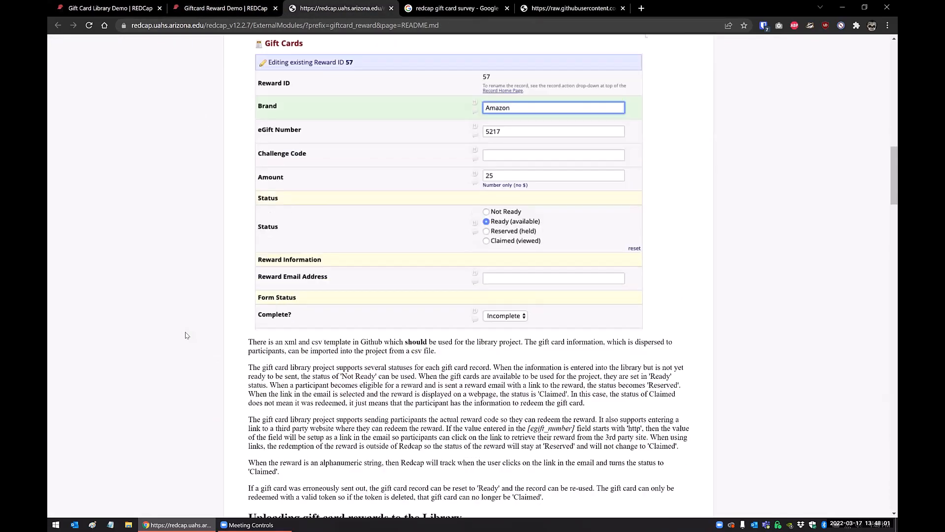
pyautogui.scroll(-6, 186, 335)
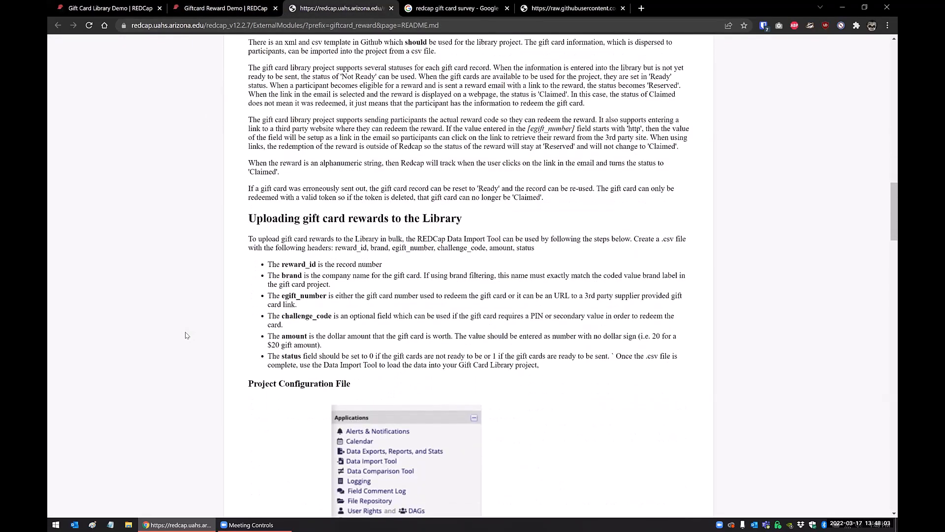
pyautogui.scroll(-3, 186, 335)
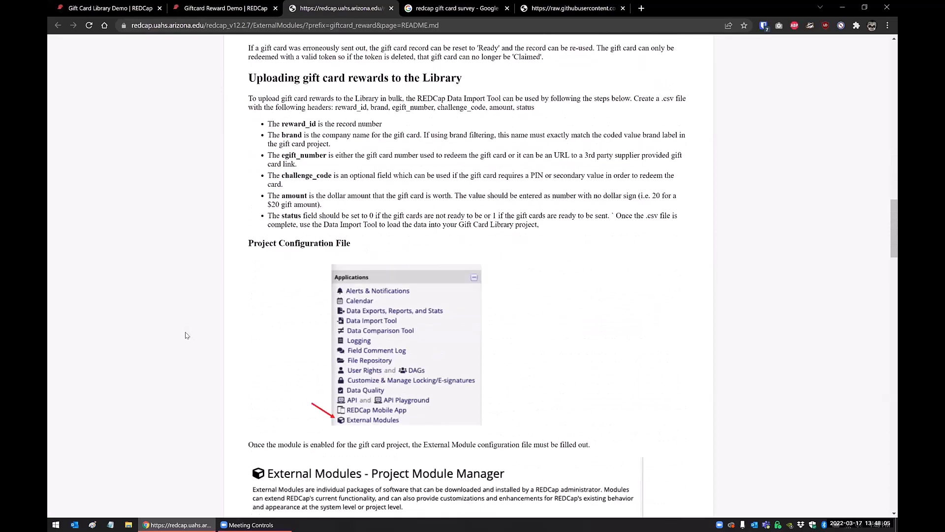
pyautogui.scroll(-6, 186, 335)
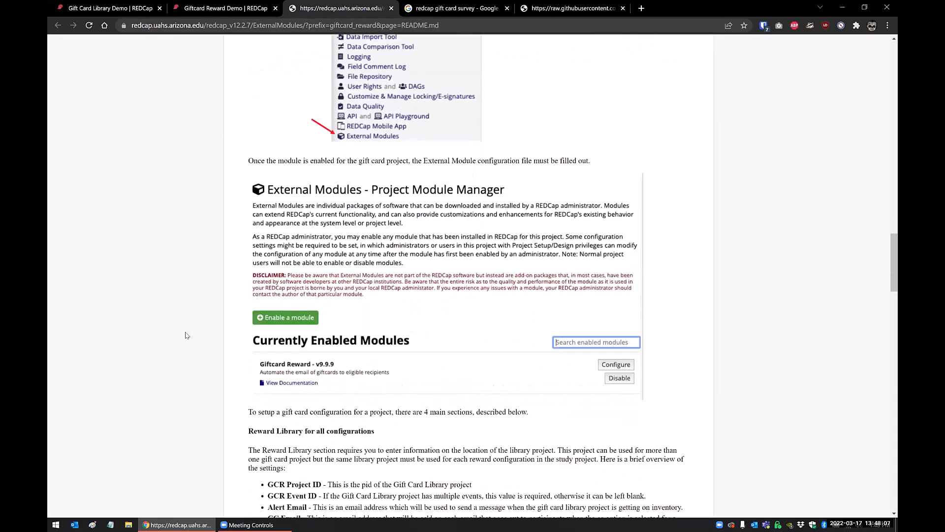
pyautogui.scroll(-1, 186, 336)
pyautogui.scroll(-2, 186, 335)
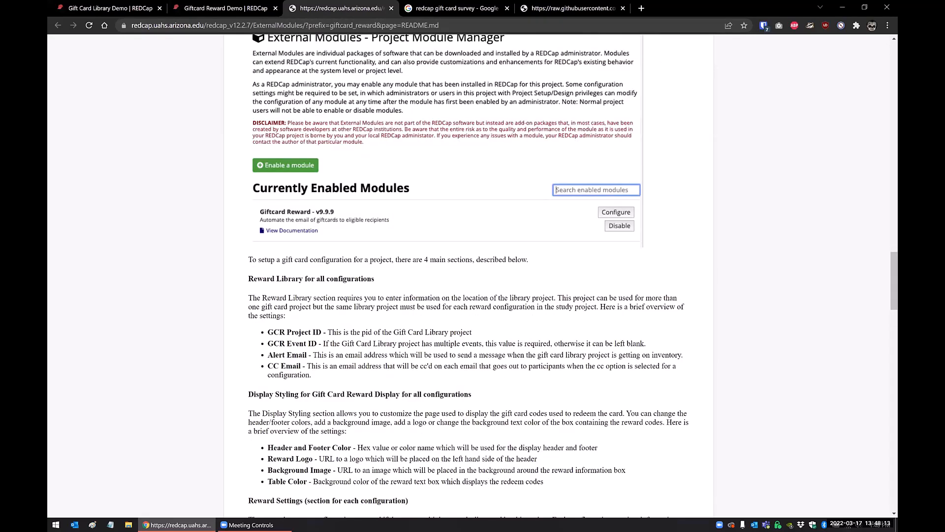
pyautogui.click(216, 11)
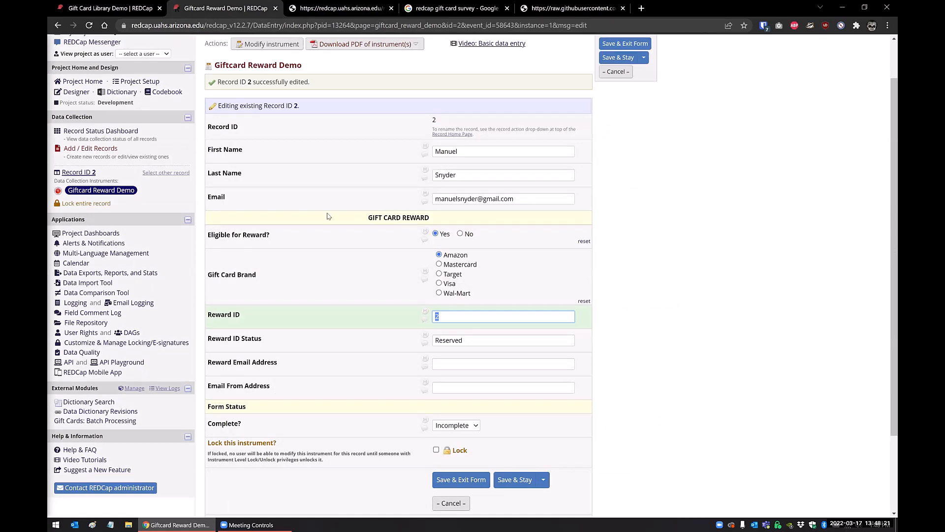
pyautogui.click(350, 14)
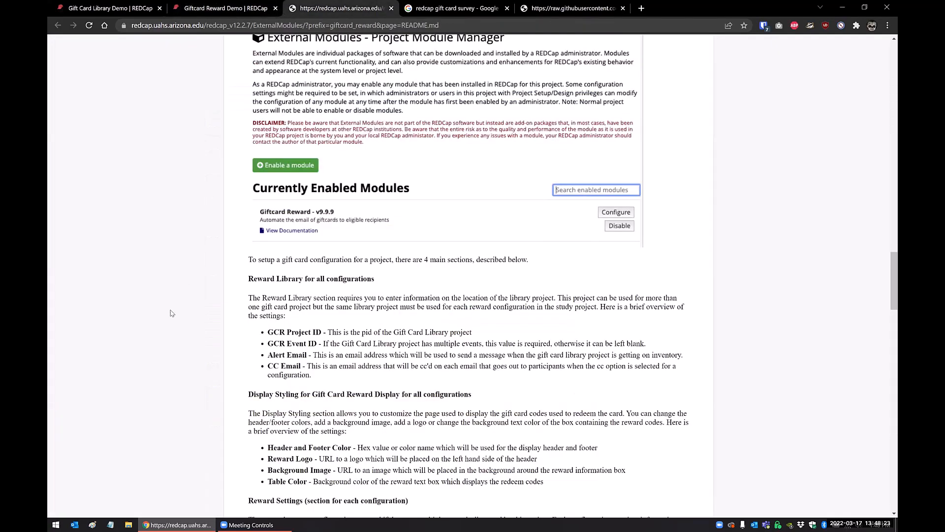
# Open the reward link stored in the URL field of Reward ID 2 in the Gift Card Library project in a separate page.
pyautogui.click(101, 11)
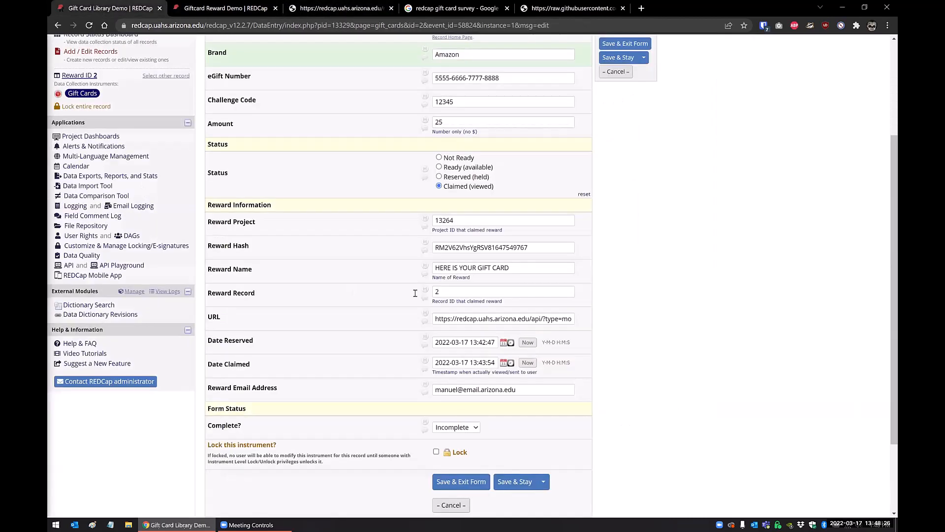
pyautogui.doubleClick(213, 317)
pyautogui.moveTo(436, 320); pyautogui.dragTo(588, 320)
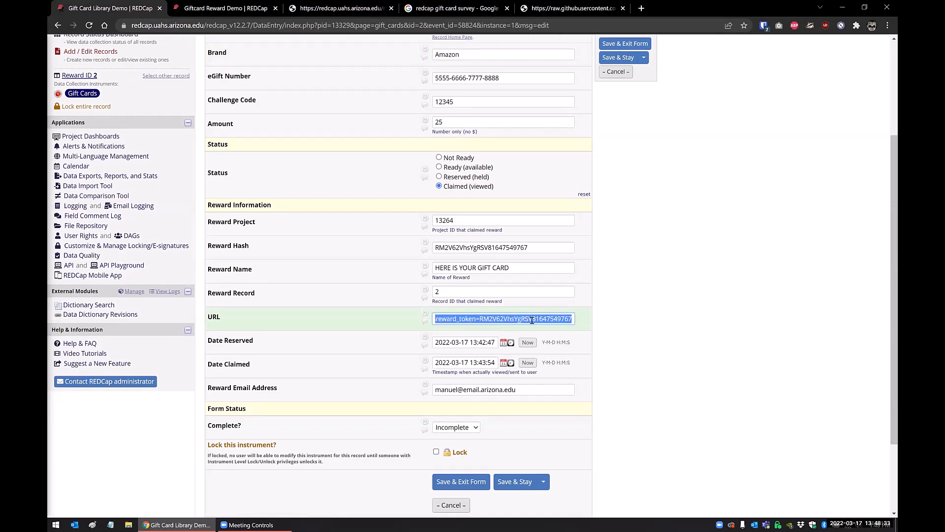
pyautogui.rightClick(481, 323)
pyautogui.click(525, 200)
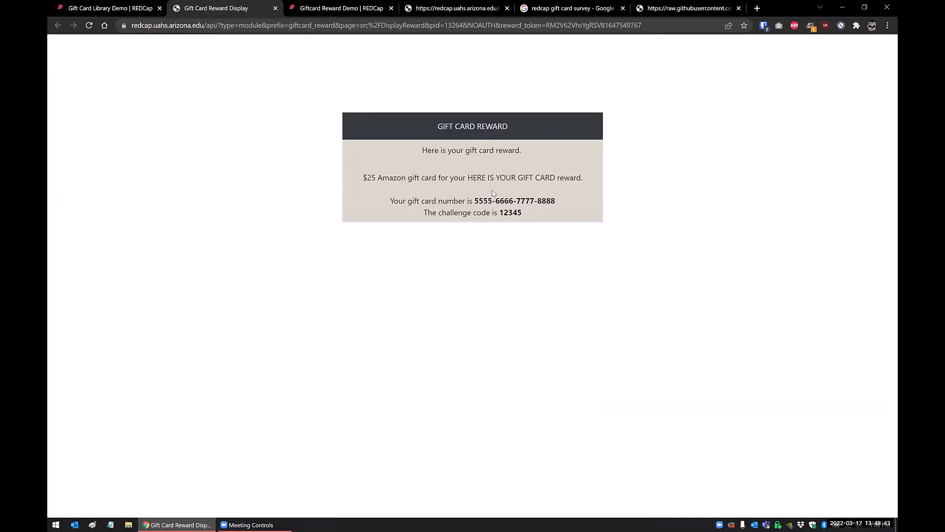
# Clear the Reward Email Address field in the library record for Reward ID 2.
pyautogui.click(106, 8)
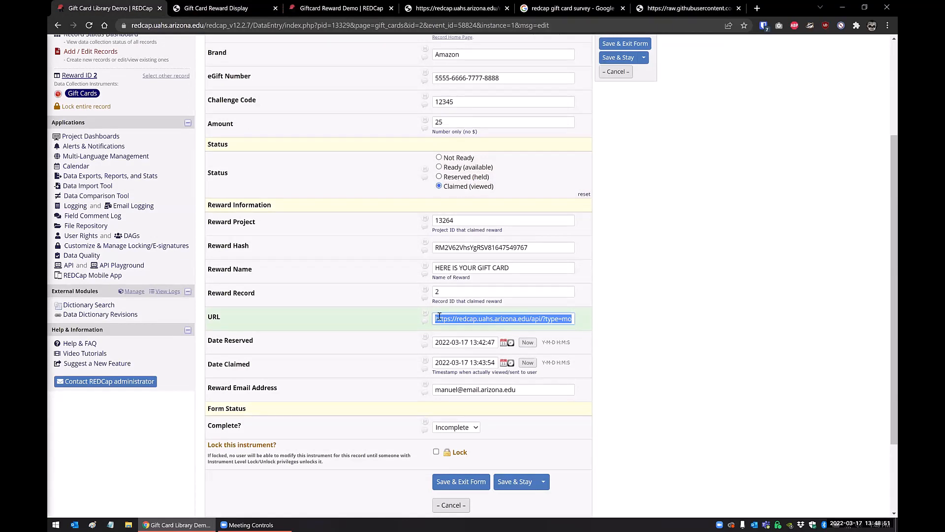
pyautogui.click(637, 330)
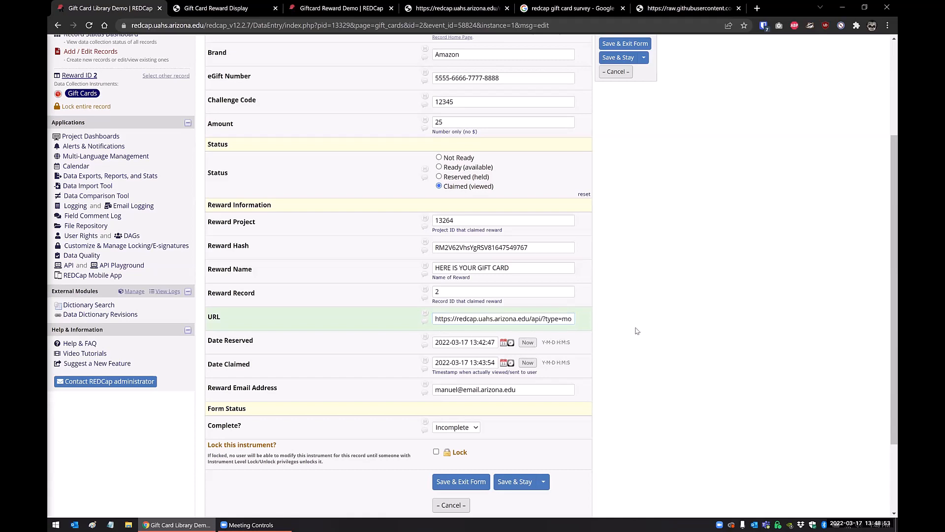
pyautogui.moveTo(519, 390); pyautogui.dragTo(408, 392)
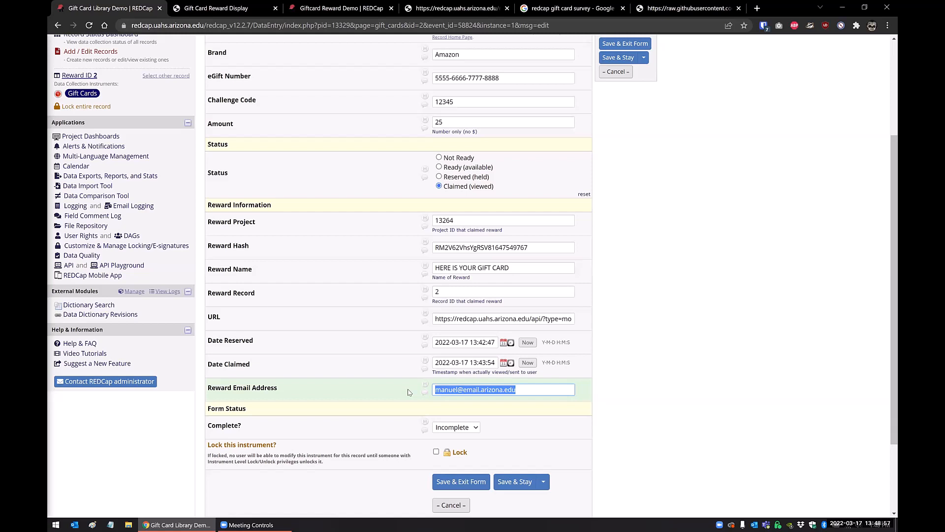
pyautogui.press('BackSpace')
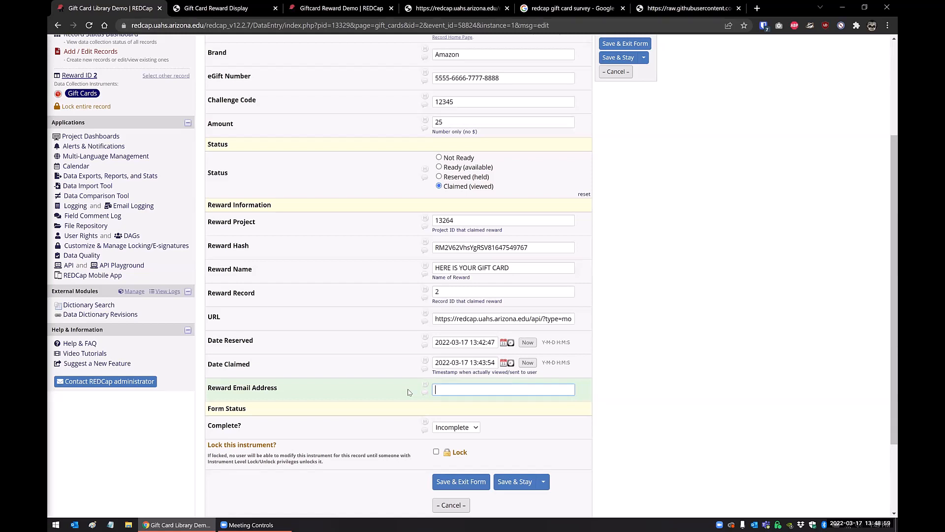
pyautogui.click(612, 389)
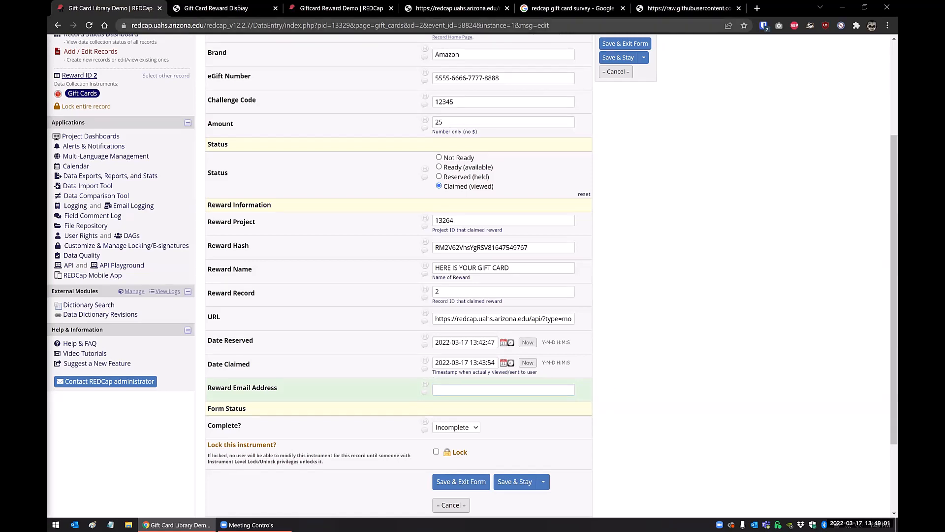
# Compare the participant's Email field in Giftcard Reward Demo with the library record's URL and Reward Email Address fields.
pyautogui.click(238, 8)
pyautogui.click(291, 15)
pyautogui.scroll(1, 513, 248)
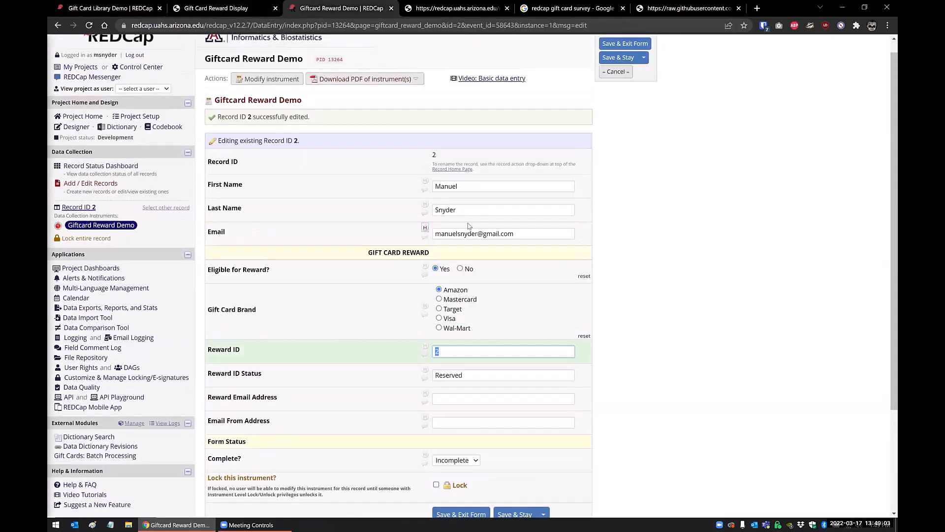
pyautogui.moveTo(513, 247); pyautogui.dragTo(433, 248)
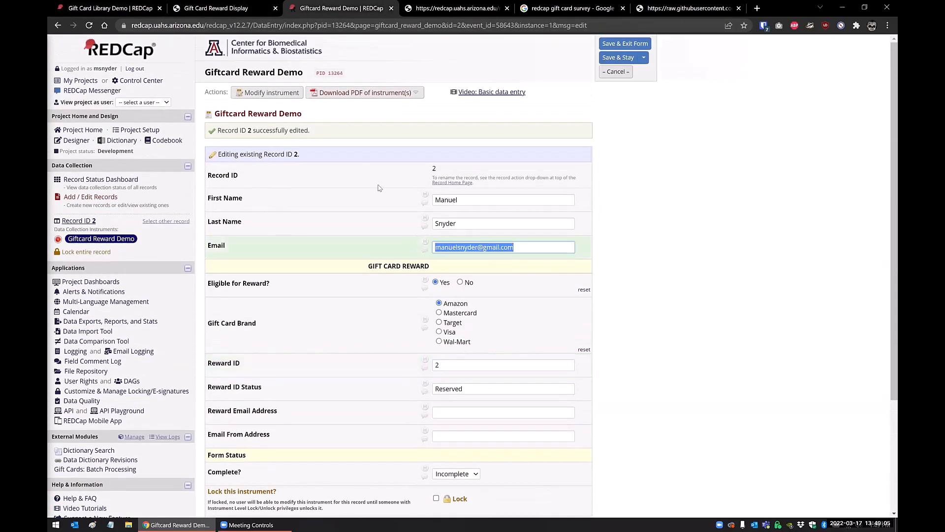
pyautogui.click(108, 14)
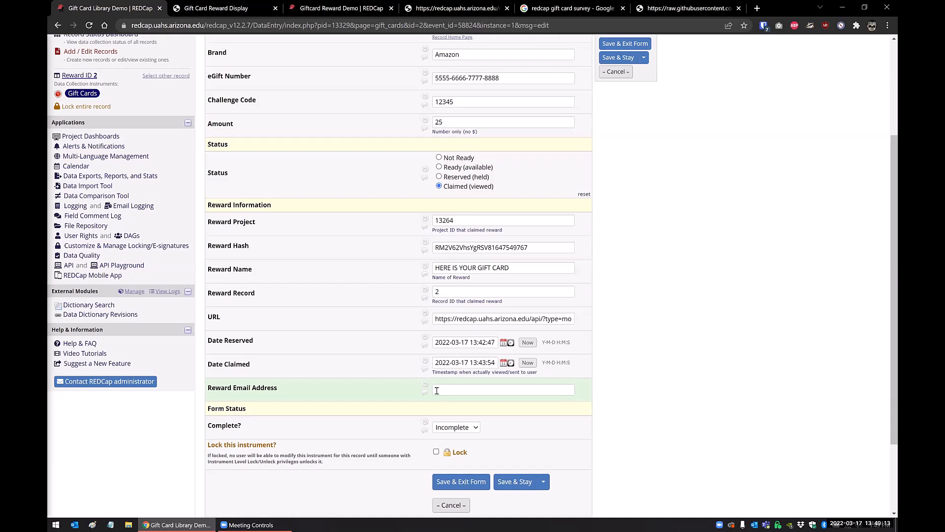
pyautogui.click(454, 389)
pyautogui.tripleClick(473, 316)
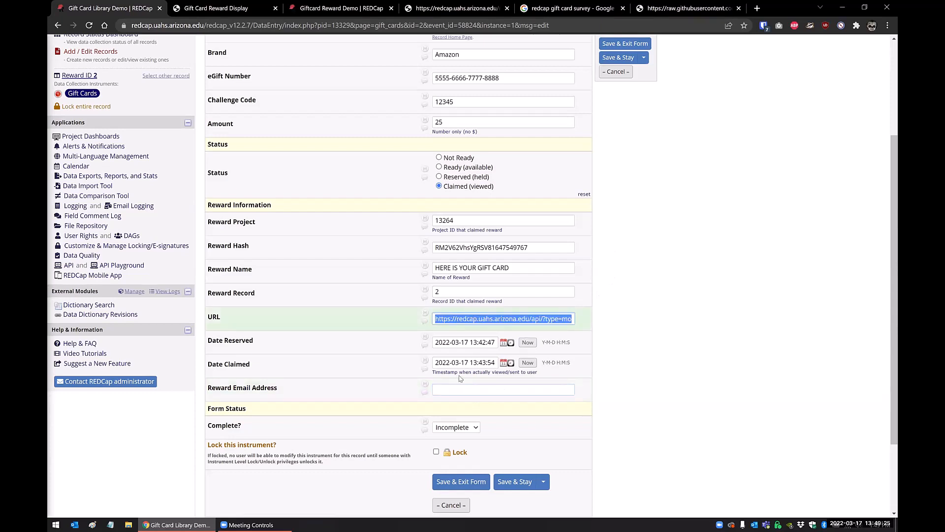
pyautogui.click(460, 389)
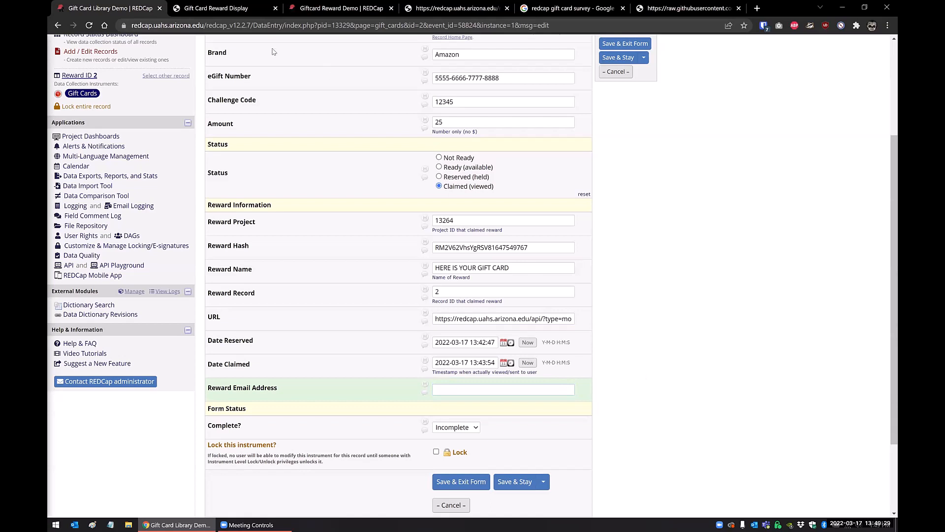
pyautogui.click(455, 390)
# Check the gift card reward page again and the Email field of record 2 in Giftcard Reward Demo.
pyautogui.click(214, 9)
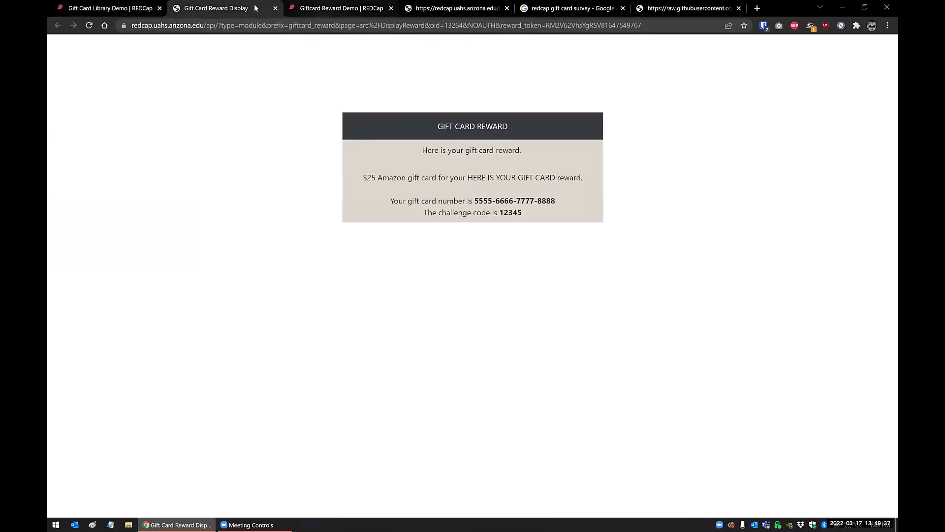
pyautogui.click(339, 8)
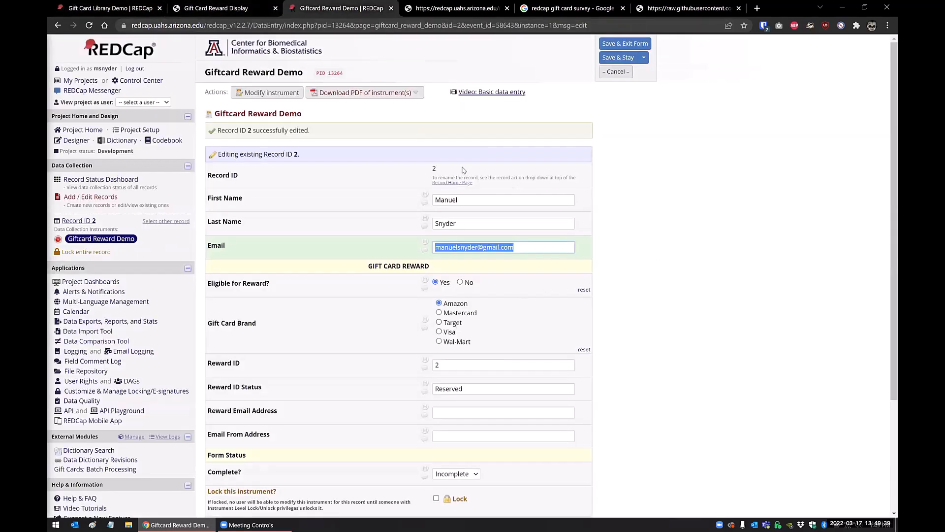
pyautogui.click(518, 247)
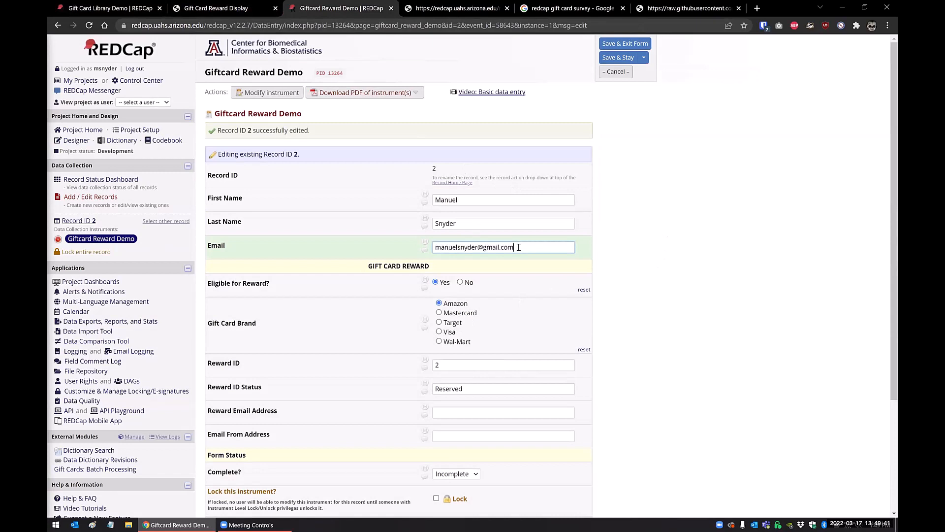
pyautogui.tripleClick(457, 246)
pyautogui.click(457, 245)
pyautogui.click(628, 273)
# Fill in the Reward Email Address and Email From Address for record 2 in Giftcard Reward Demo, saving while staying on the form.
pyautogui.scroll(-1, 300, 379)
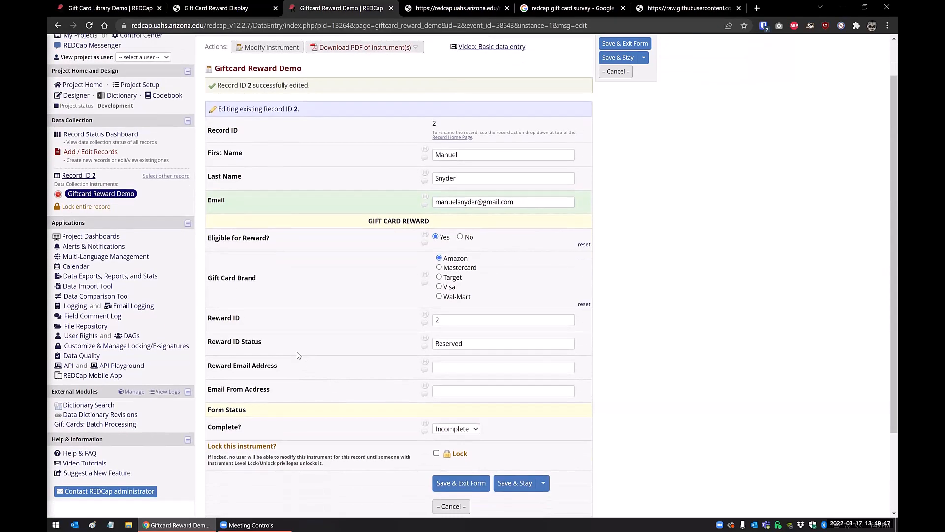
pyautogui.scroll(-1, 298, 355)
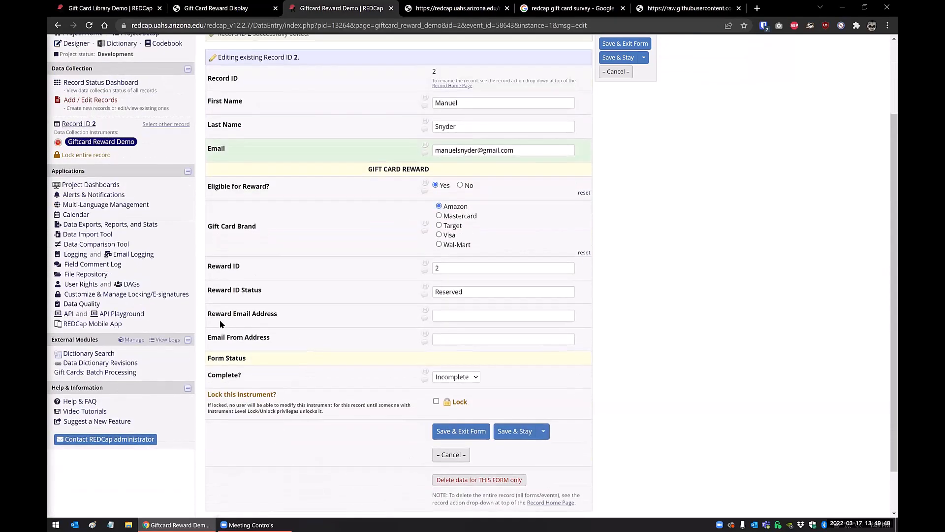
pyautogui.click(436, 315)
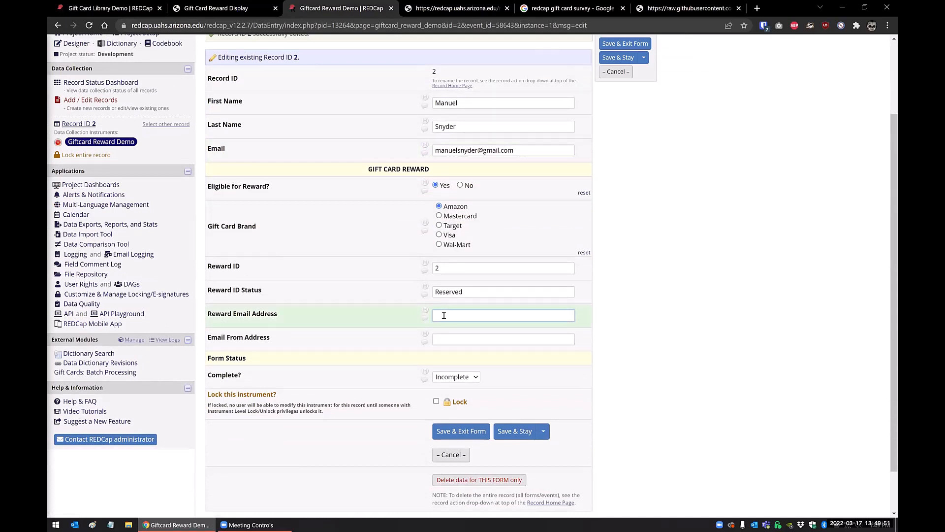
pyautogui.press('Tab')
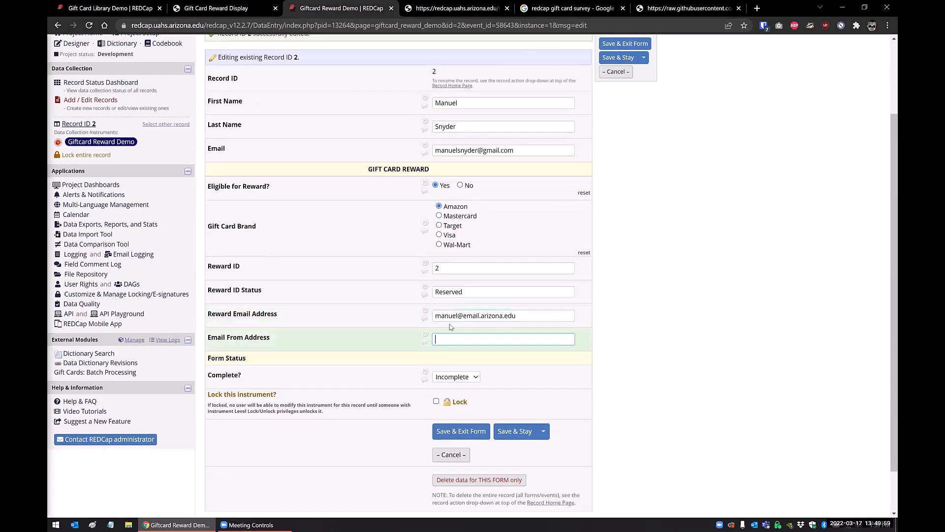
pyautogui.click(515, 431)
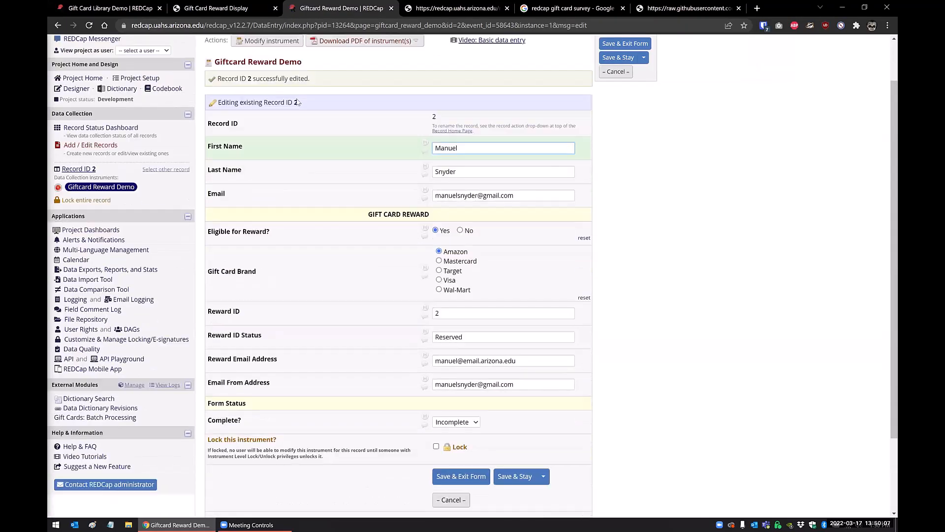
# Reload the library record for Reward ID 2 in the Gift Card Library project.
pyautogui.click(139, 10)
pyautogui.click(89, 25)
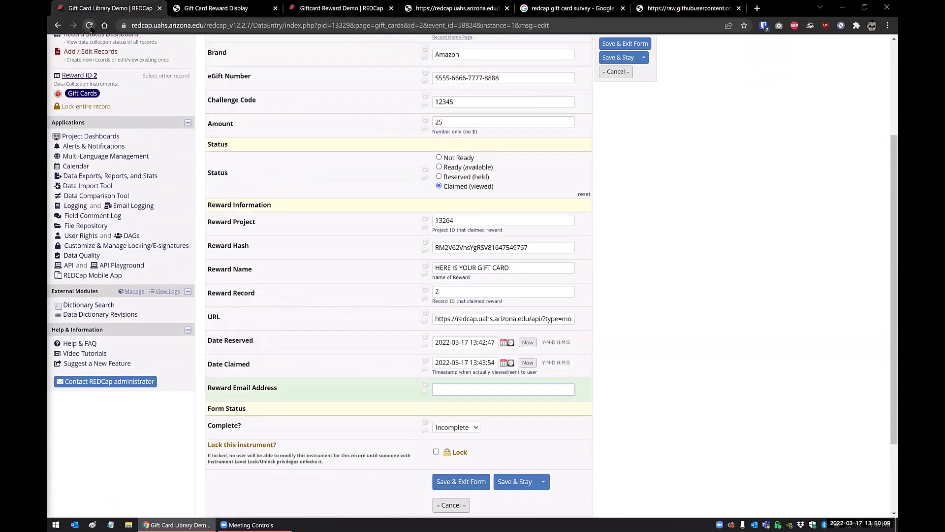
# Review the Email and Reward Email Address fields of record 2 in the Giftcard Reward Demo project.
pyautogui.click(517, 80)
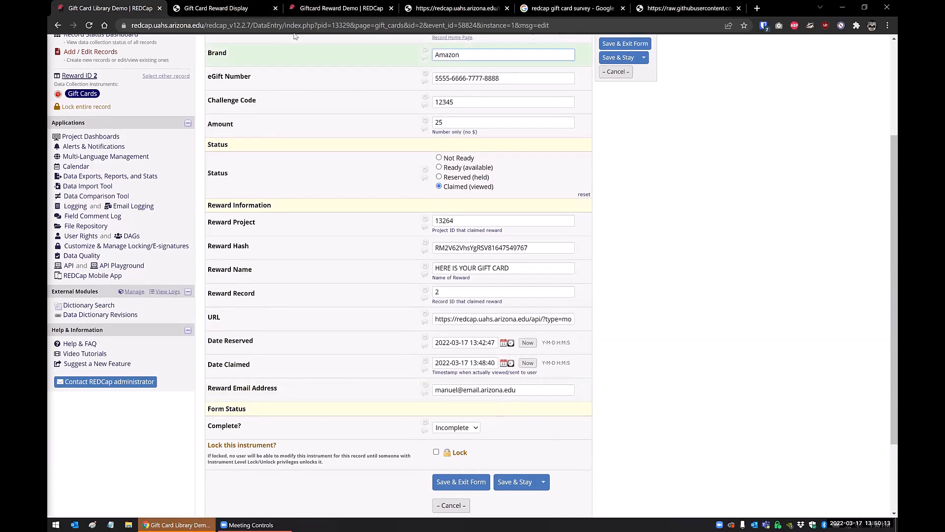
pyautogui.click(244, 10)
pyautogui.click(341, 9)
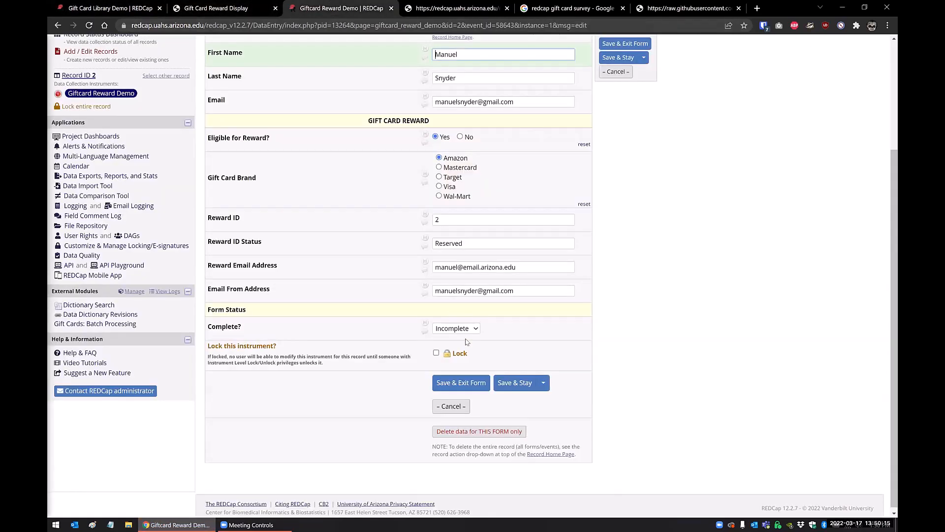
pyautogui.click(528, 267)
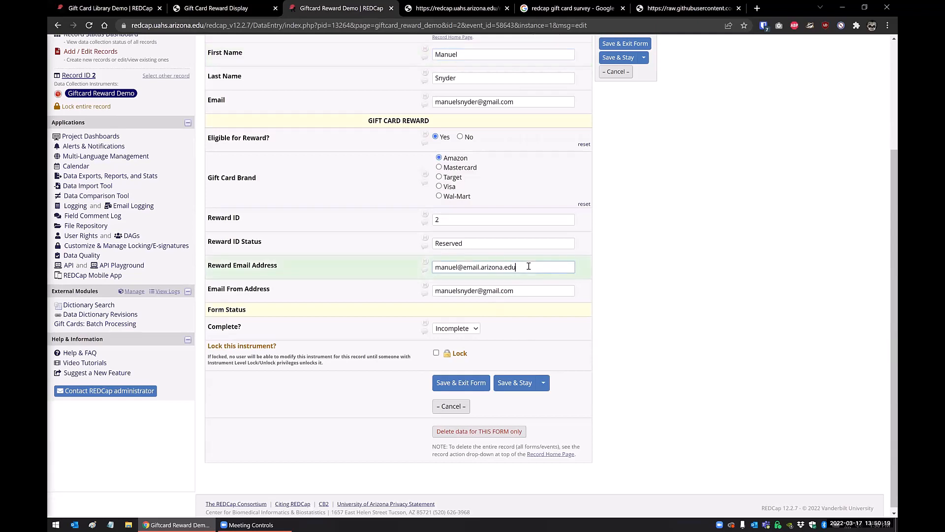
pyautogui.scroll(1, 483, 236)
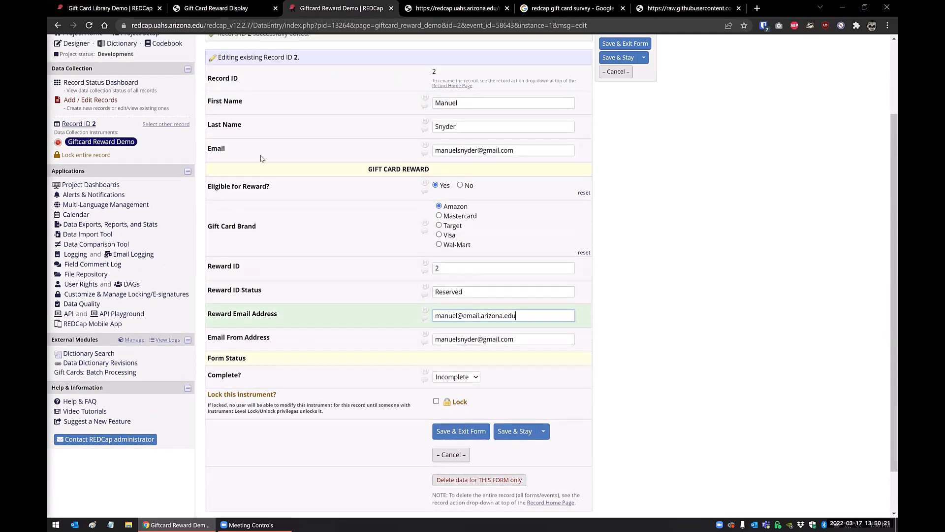
pyautogui.click(532, 150)
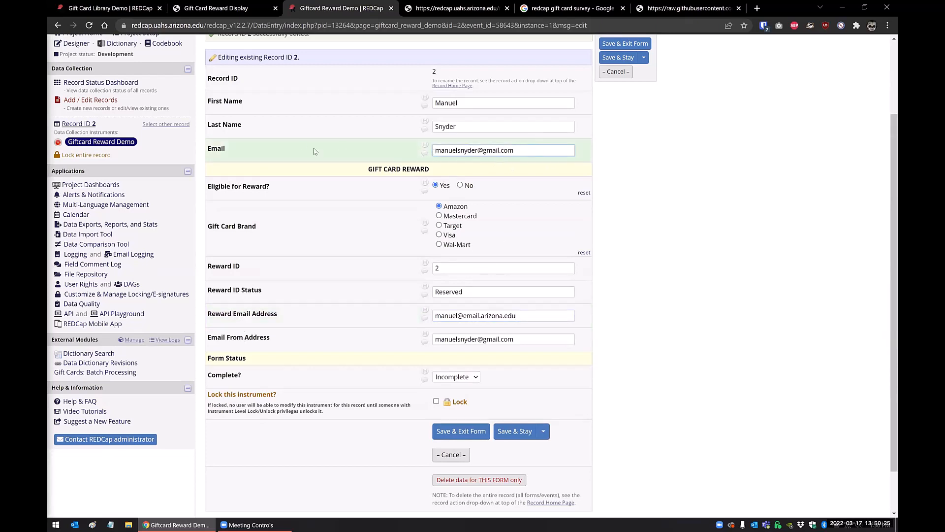
pyautogui.moveTo(527, 152); pyautogui.dragTo(404, 151)
pyautogui.click(661, 348)
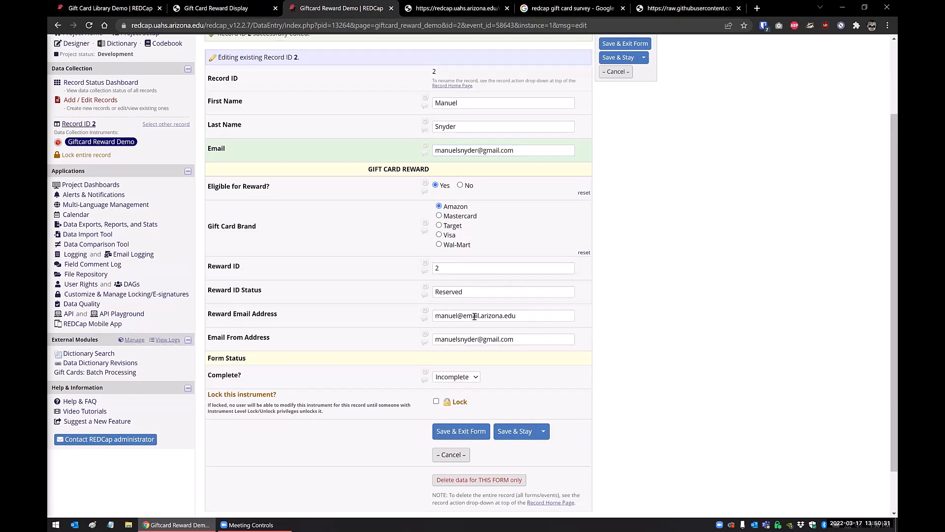
# Compare record 2's Reward Email Address in Giftcard Reward Demo with the same field in the Gift Card Library record.
pyautogui.click(533, 315)
pyautogui.tripleClick(534, 315)
pyautogui.click(533, 315)
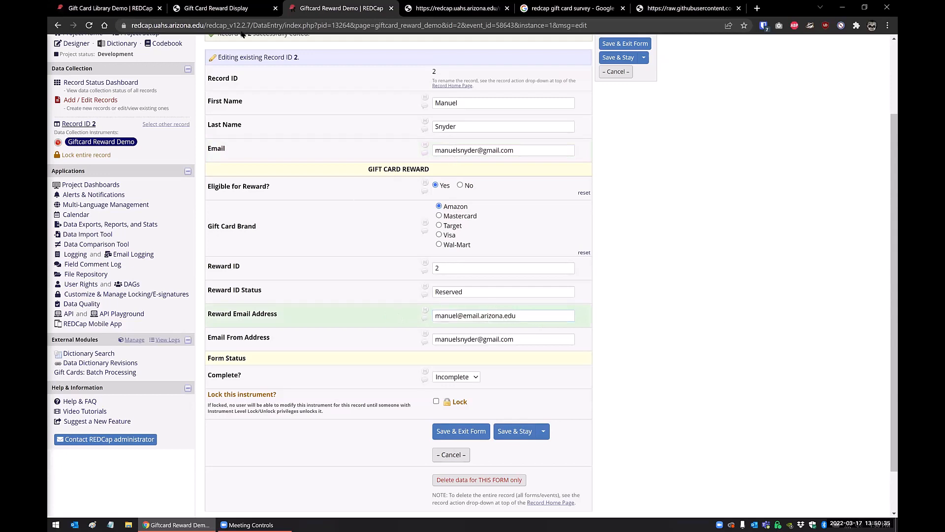
pyautogui.moveTo(521, 315); pyautogui.dragTo(352, 315)
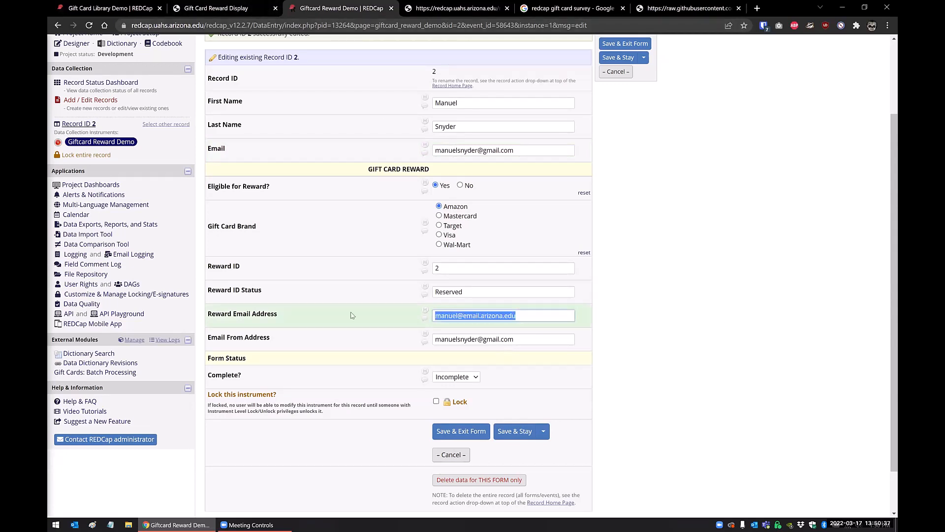
pyautogui.click(121, 8)
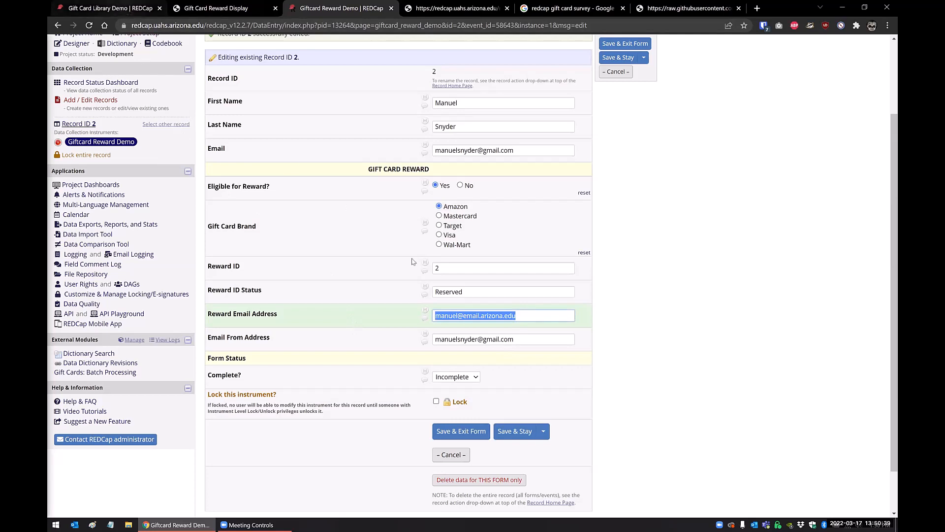
pyautogui.moveTo(524, 389); pyautogui.dragTo(384, 387)
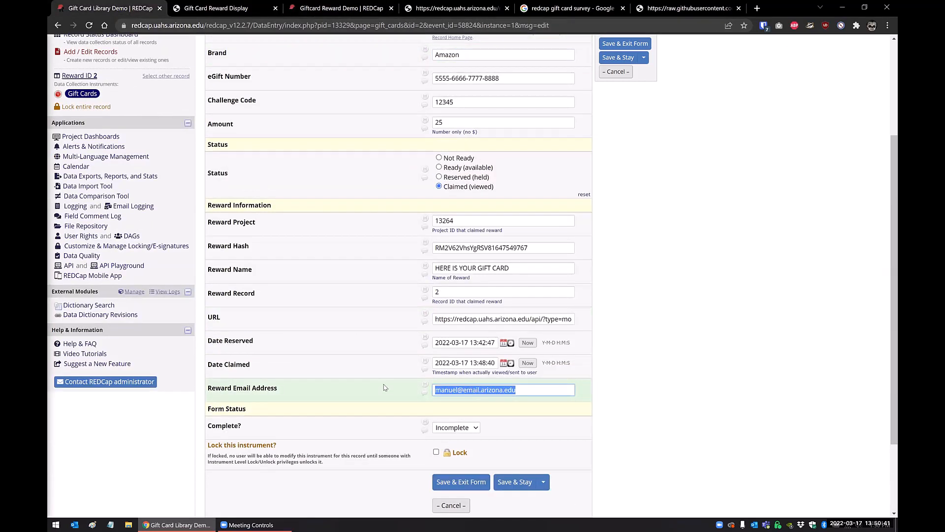
pyautogui.click(551, 392)
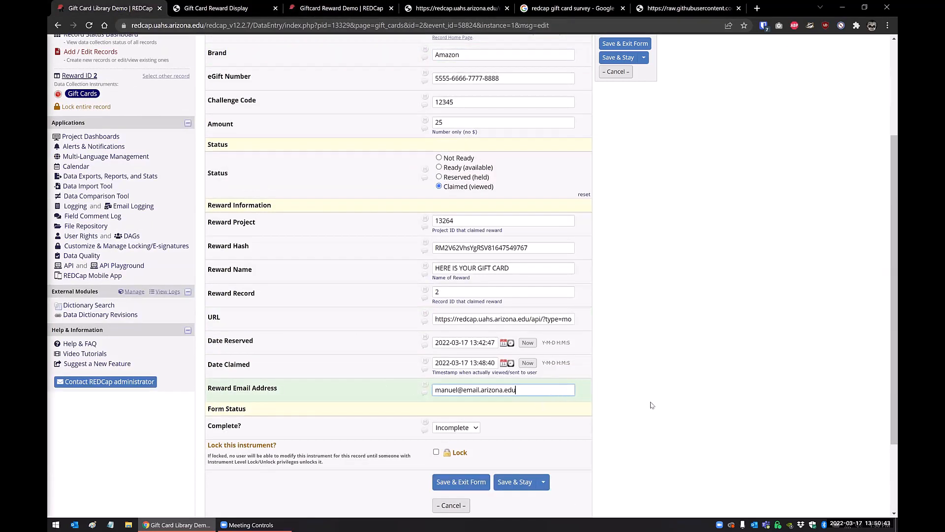
pyautogui.tripleClick(487, 389)
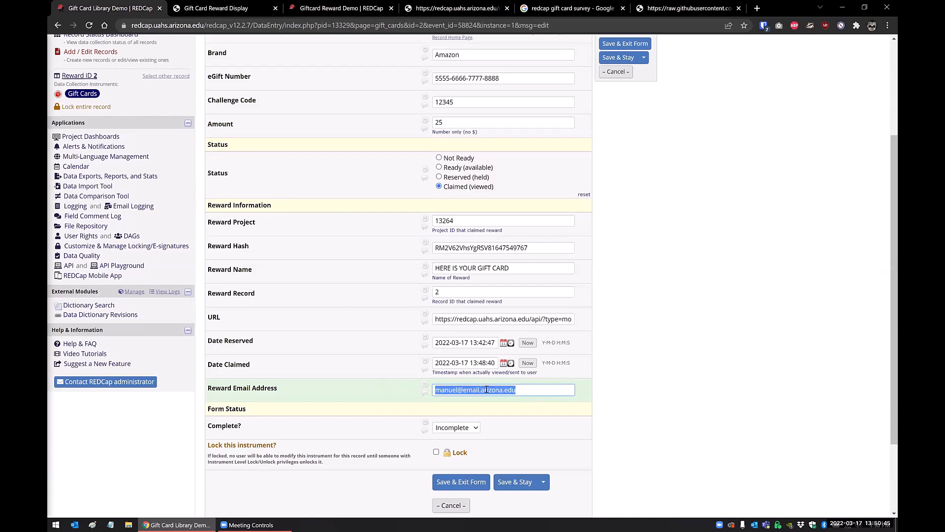
# Check the library record's URL and Reward Email Address fields against the gift card reward display page.
pyautogui.doubleClick(505, 319)
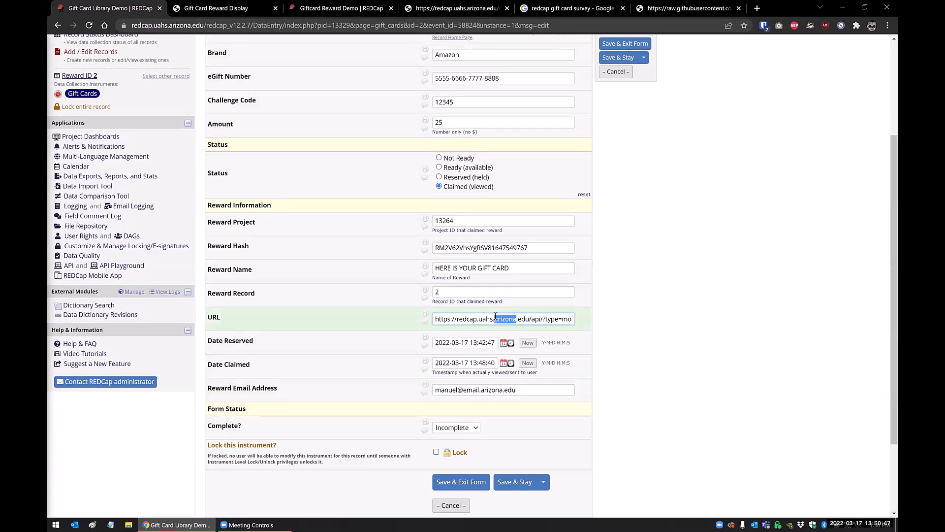
pyautogui.click(224, 8)
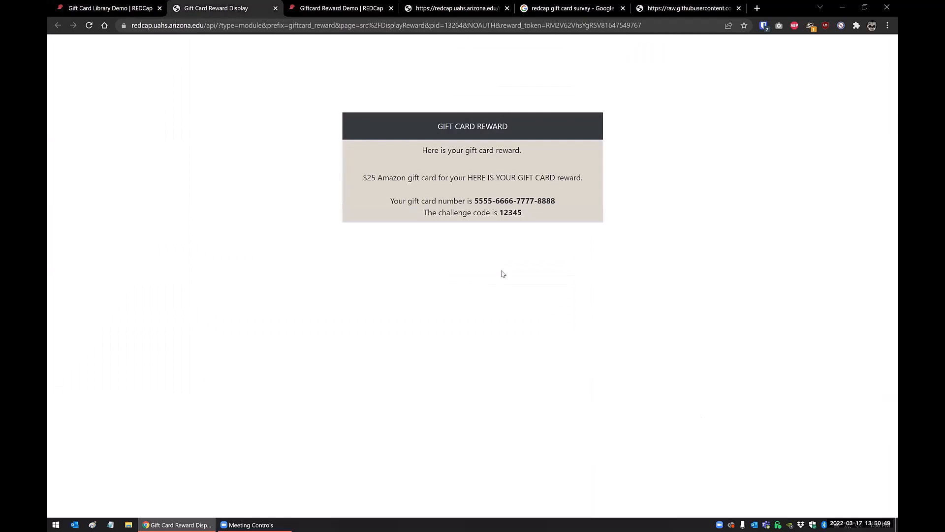
pyautogui.click(112, 7)
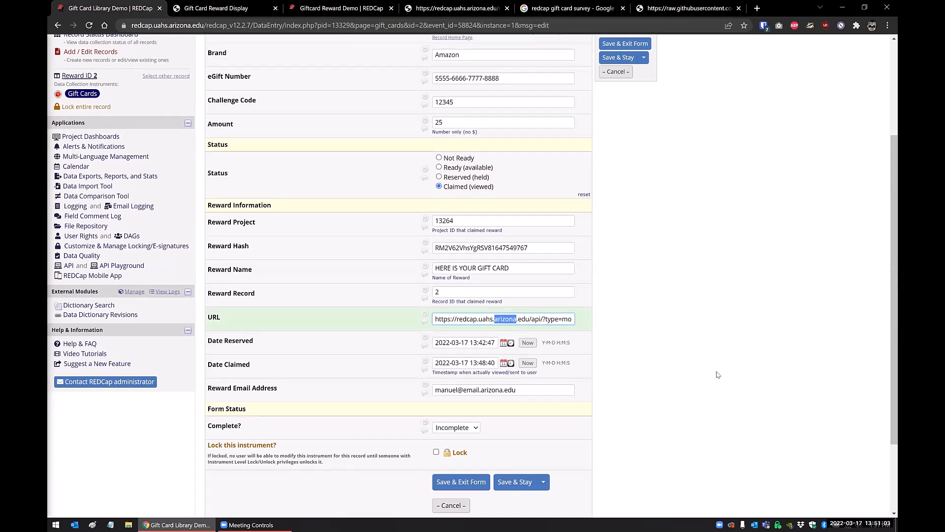
pyautogui.click(525, 391)
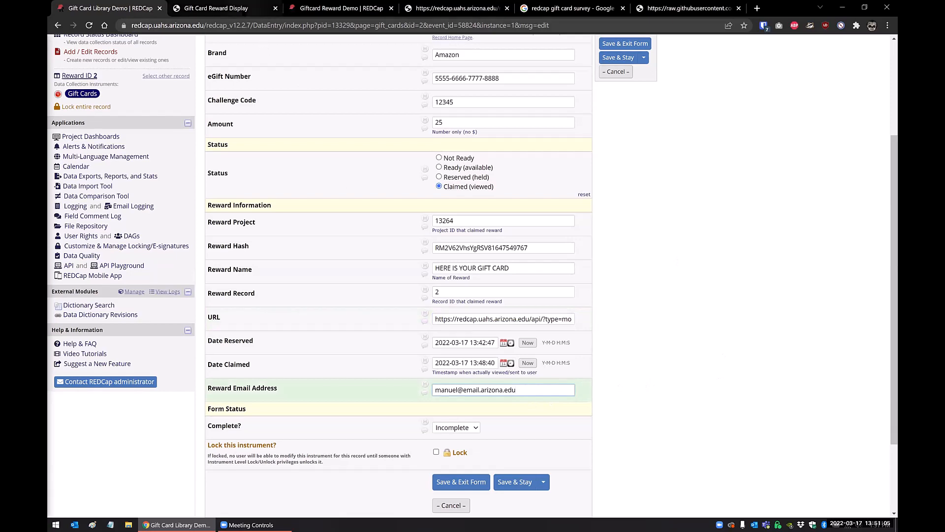
pyautogui.click(216, 8)
# Recheck the Reward Email Address of record 2 in Giftcard Reward Demo, and return to the Gift Card Library record.
pyautogui.hotkey('ctrl', 'Tab')
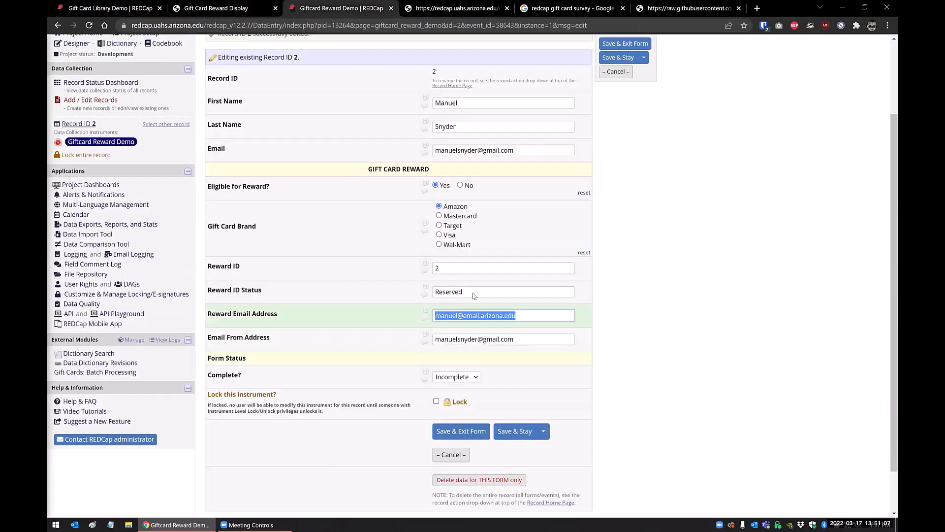
pyautogui.click(517, 315)
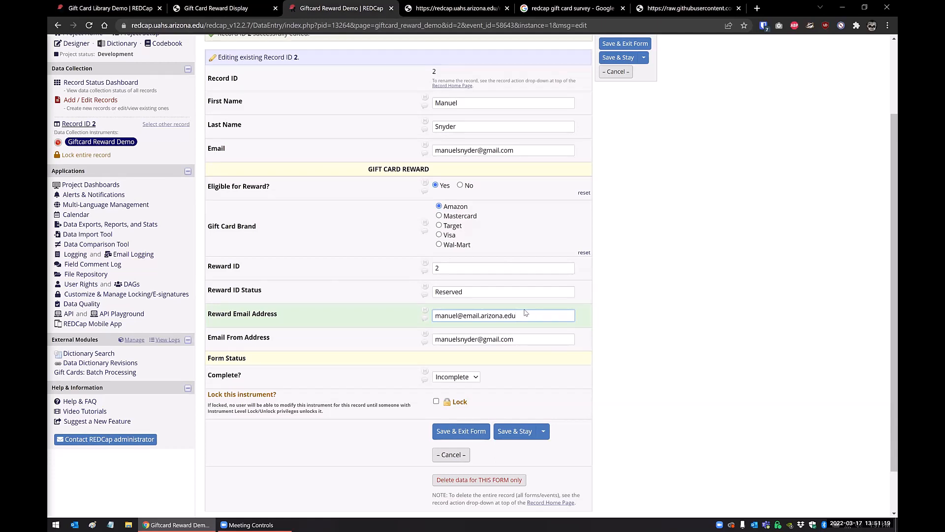
pyautogui.hotkey('ctrl', 'a')
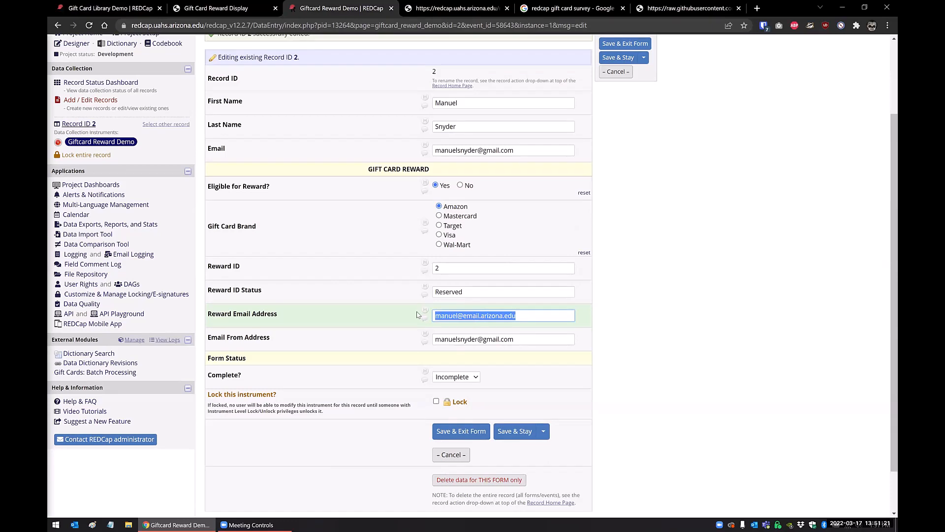
pyautogui.click(637, 327)
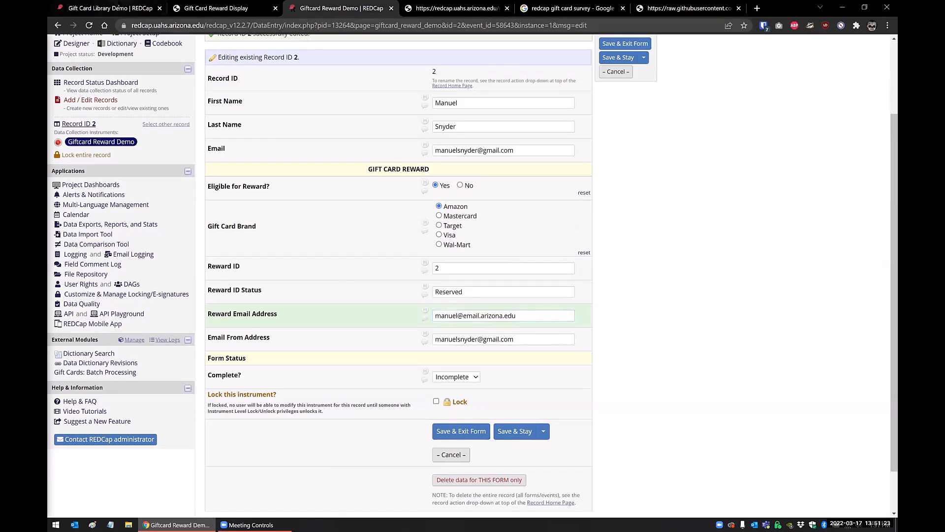
pyautogui.click(122, 8)
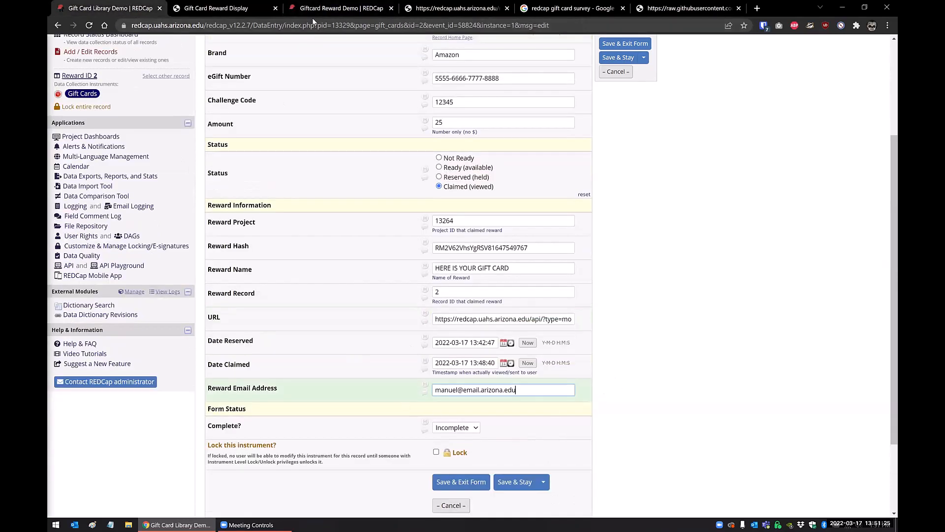
# Open the Giftcard Reward module configuration in Giftcard Reward Demo and find the Reward Amount, Brand and Inhibit emails settings.
pyautogui.click(329, 9)
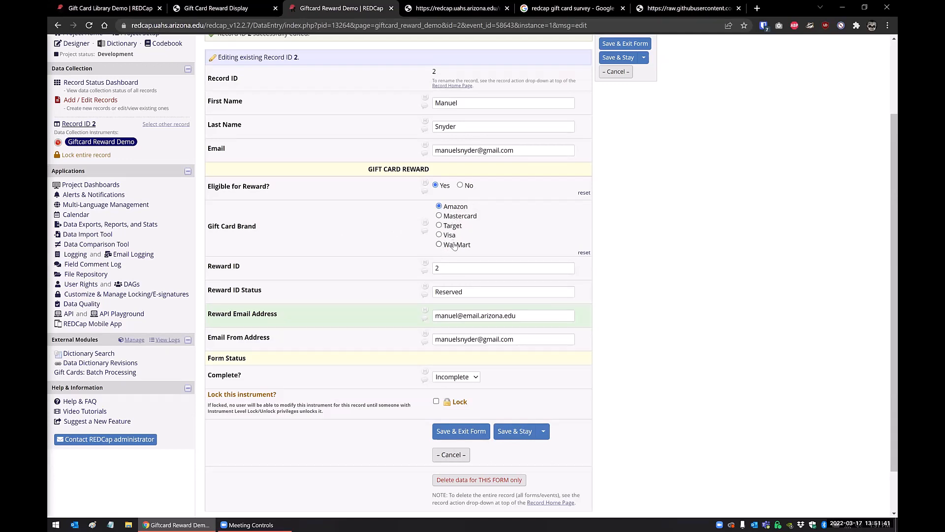
pyautogui.click(443, 268)
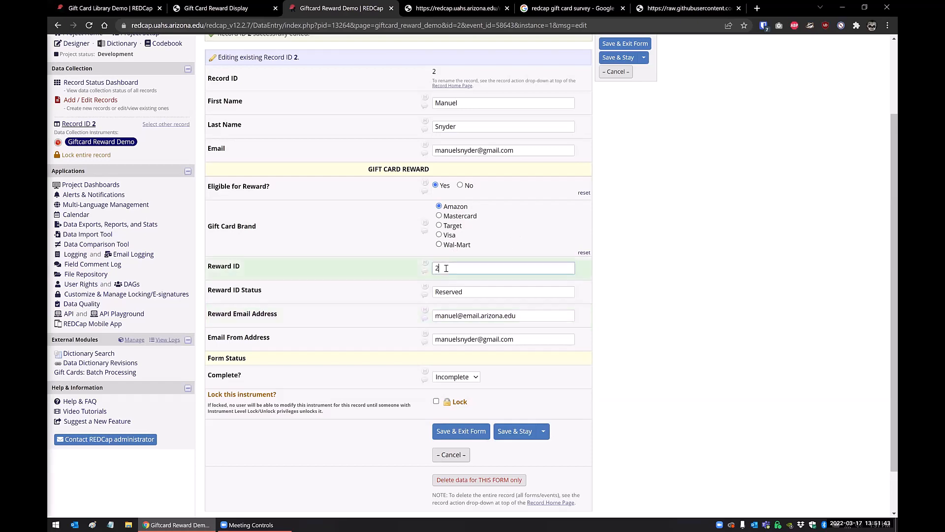
pyautogui.click(131, 341)
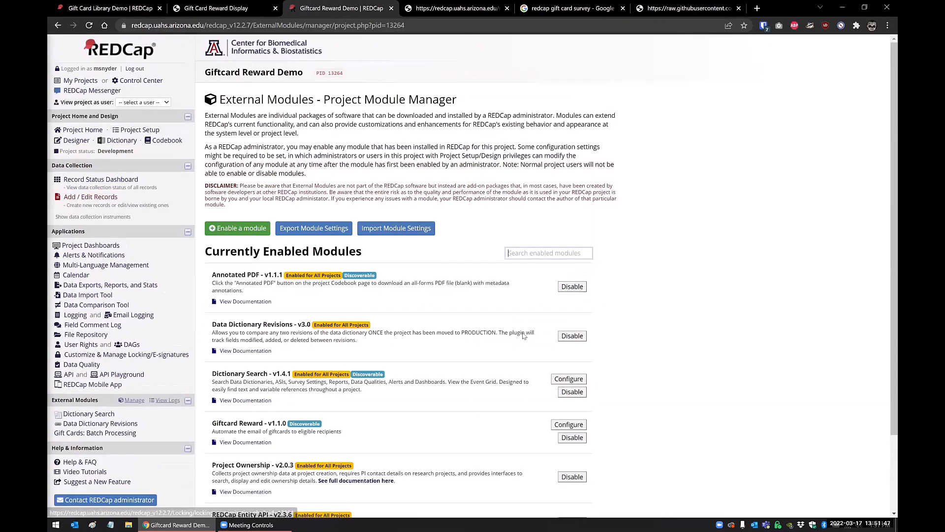
pyautogui.scroll(-1, 560, 335)
pyautogui.click(566, 333)
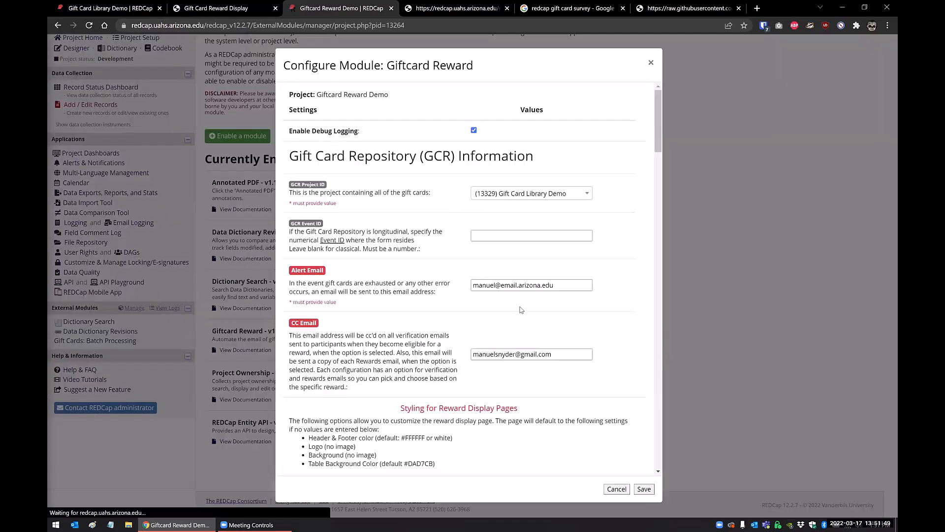
pyautogui.scroll(-4, 521, 310)
pyautogui.scroll(-12, 521, 310)
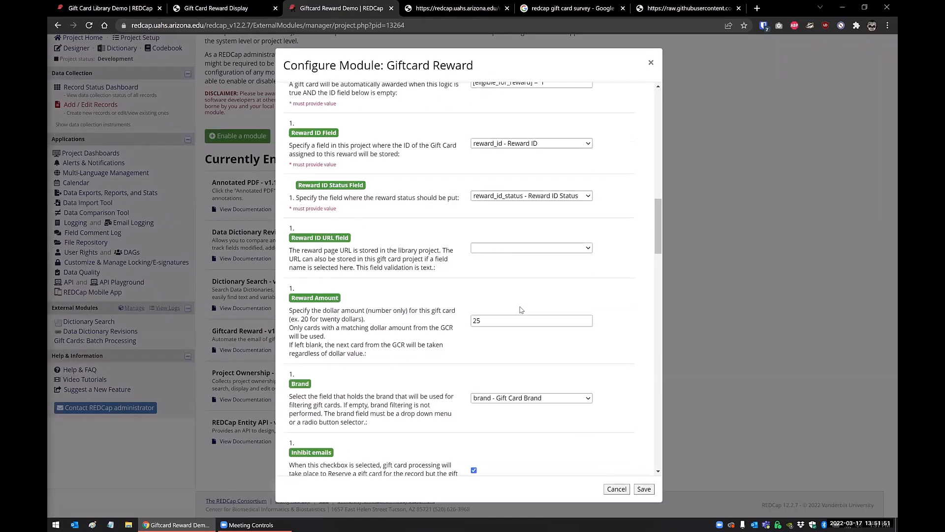
pyautogui.scroll(-1, 521, 310)
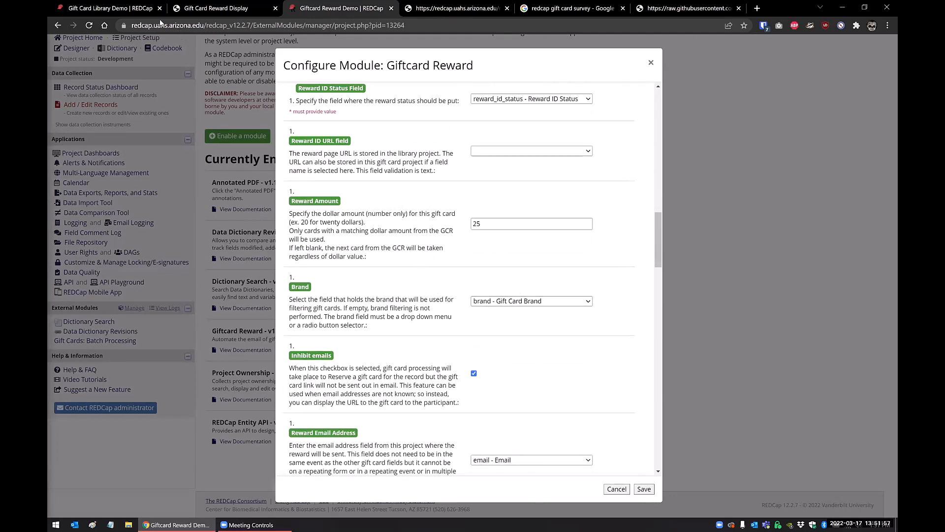
# Check the Amount field of Reward ID 2 in the Gift Card Library, and close the gift card reward display page.
pyautogui.click(125, 14)
pyautogui.scroll(3, 456, 273)
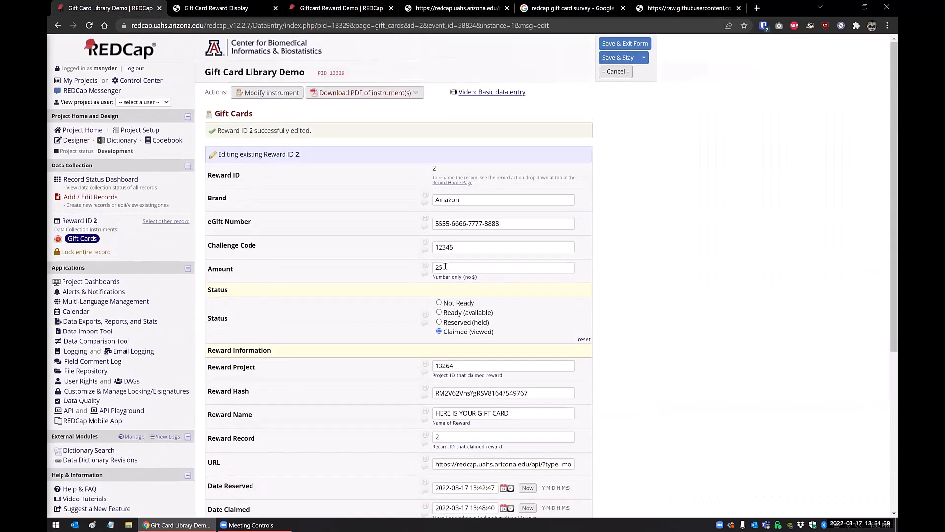
pyautogui.doubleClick(456, 272)
pyautogui.click(474, 276)
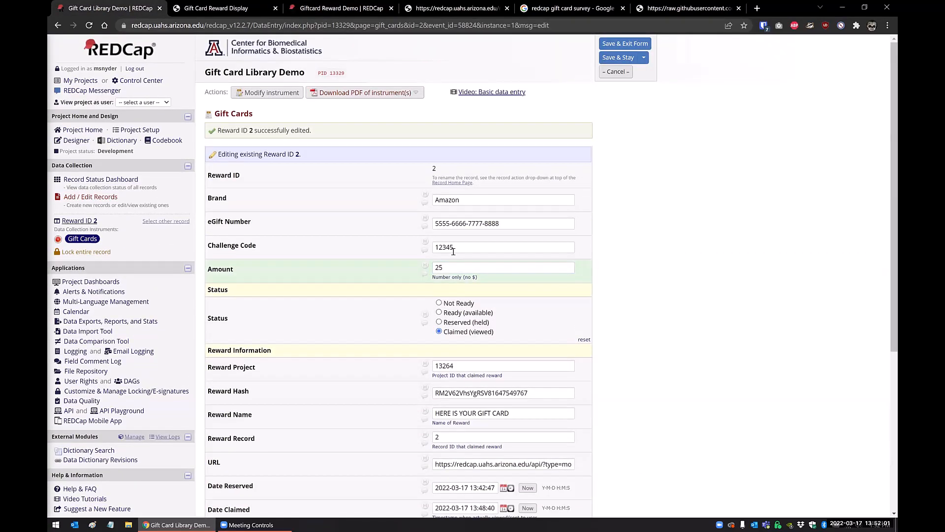
pyautogui.click(446, 269)
pyautogui.click(217, 7)
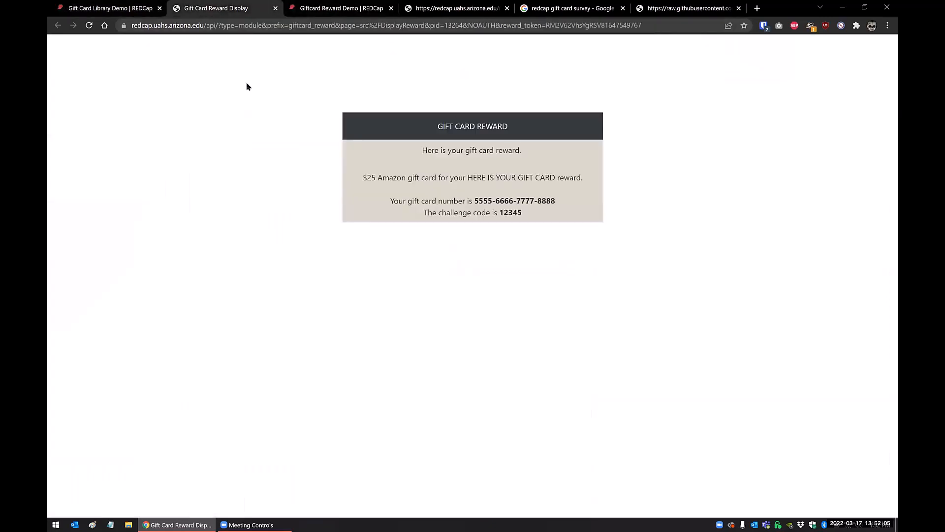
pyautogui.hotkey('ctrl', 'w')
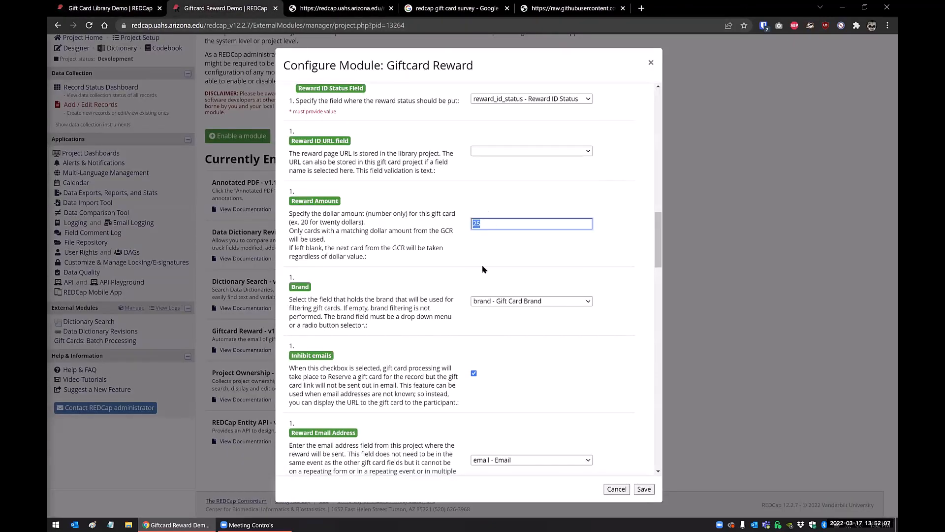
# Examine the Reward Amount setting, the field choices for Brand, and the Reward ID URL field in the Giftcard Reward configuration.
pyautogui.moveTo(488, 224); pyautogui.dragTo(451, 230)
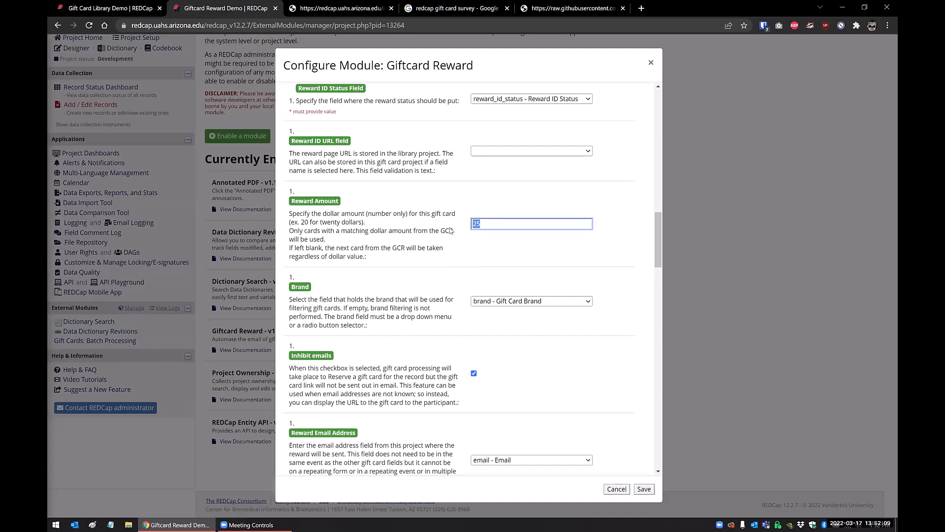
pyautogui.click(463, 256)
pyautogui.click(492, 302)
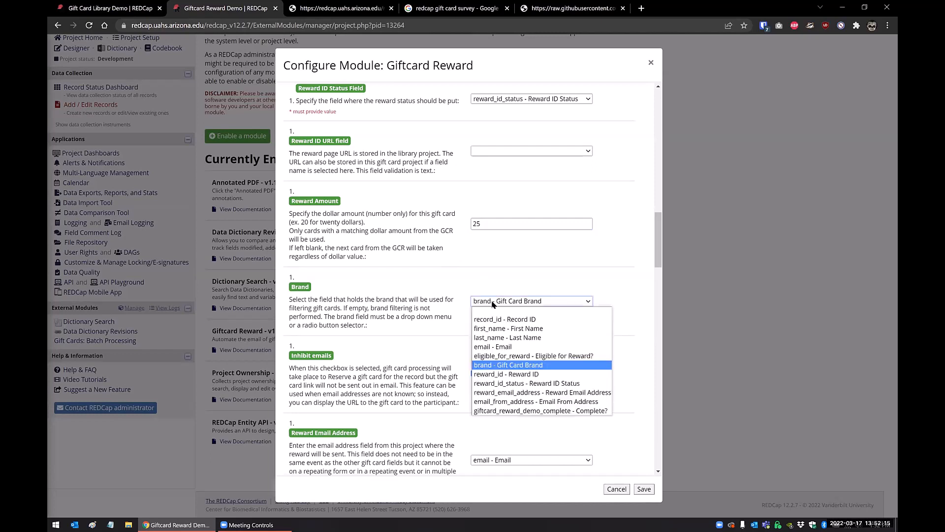
pyautogui.click(493, 302)
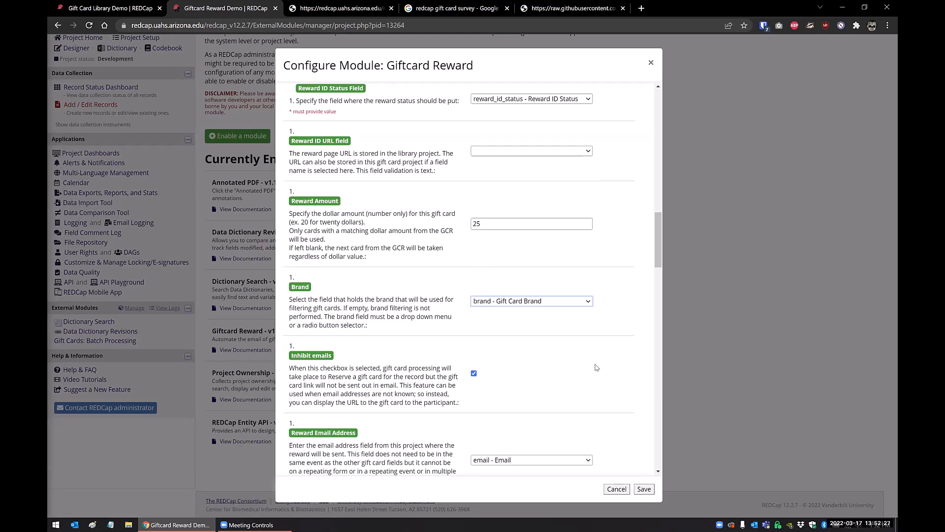
pyautogui.scroll(2, 596, 367)
pyautogui.scroll(6, 596, 367)
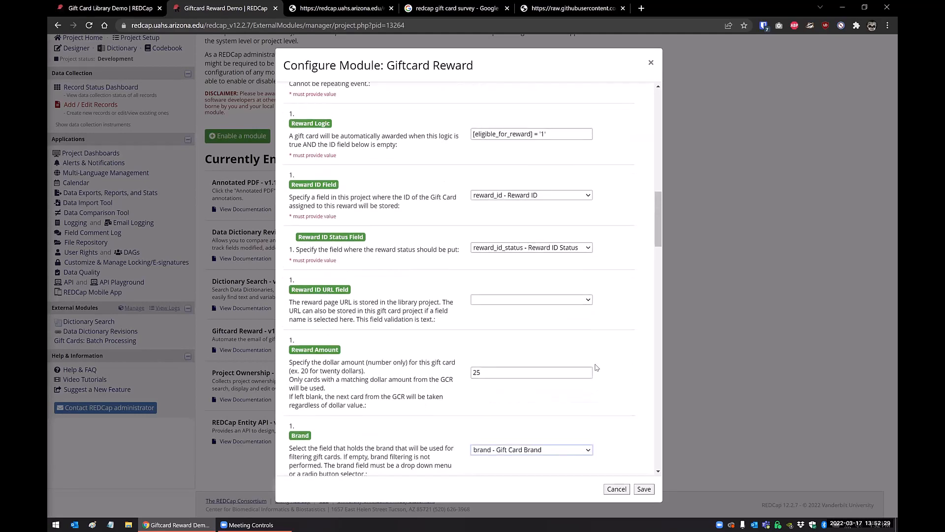
pyautogui.scroll(-4, 596, 367)
pyautogui.scroll(-3, 596, 368)
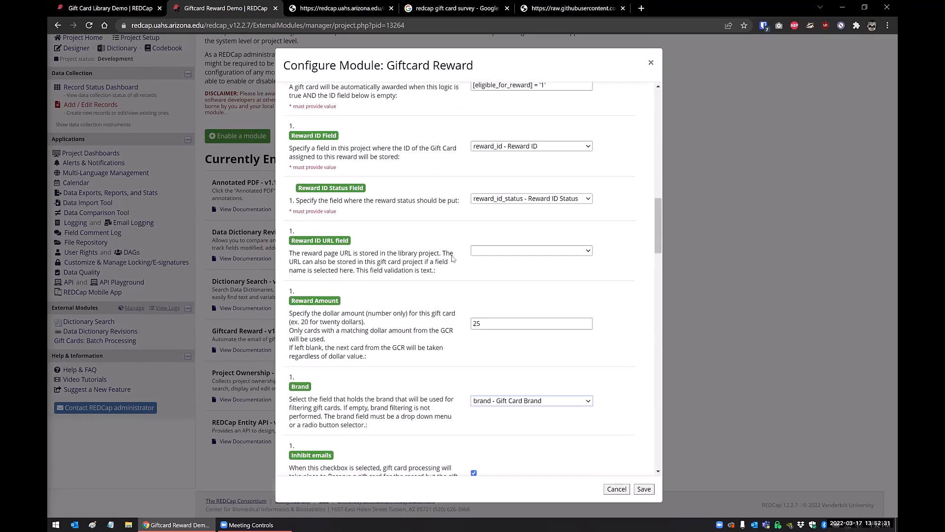
# Review the Reward Event ID, Reward Logic and Gift Card Instance settings in the Giftcard Reward configuration, and close it without saving.
pyautogui.scroll(3, 490, 303)
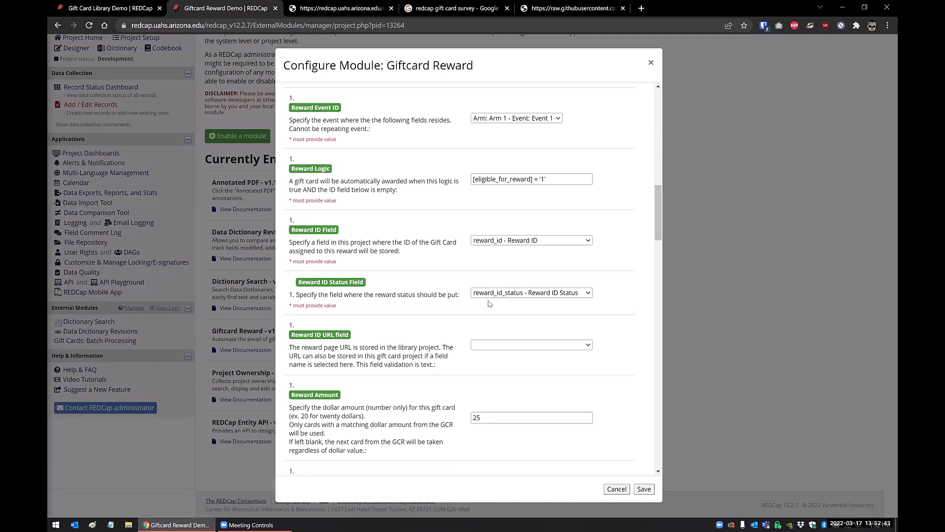
pyautogui.scroll(4, 490, 303)
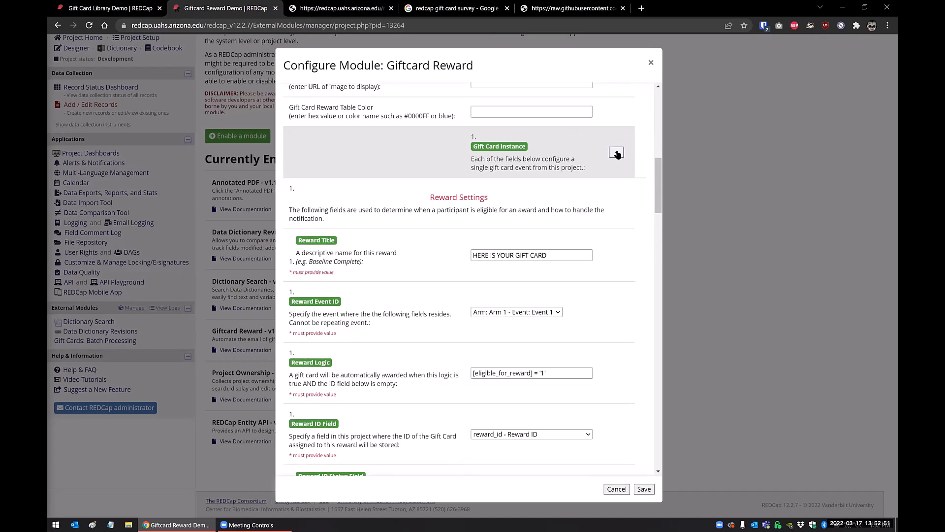
pyautogui.click(616, 488)
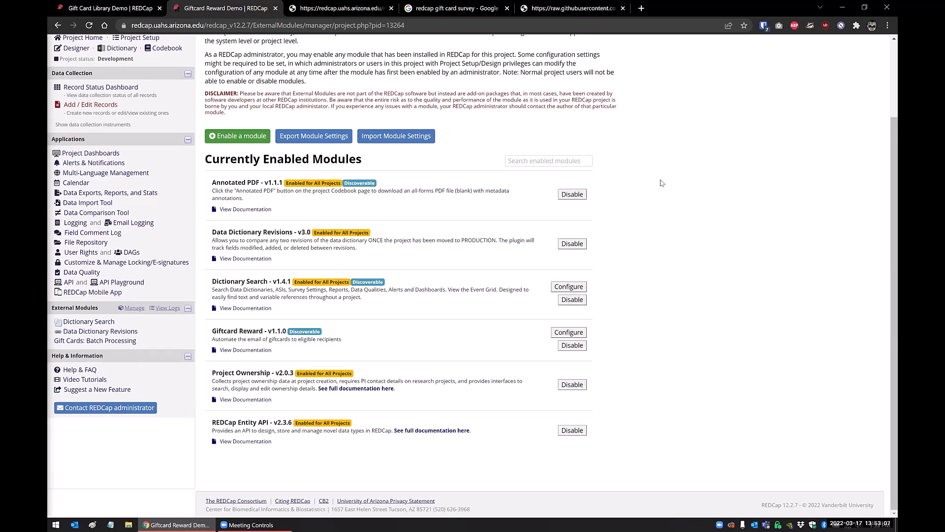
# Return from the raw GiftCard_Library.csv file to the redcap-em-giftcard-reward repository's main page on GitHub, and highlight its web address.
pyautogui.click(568, 8)
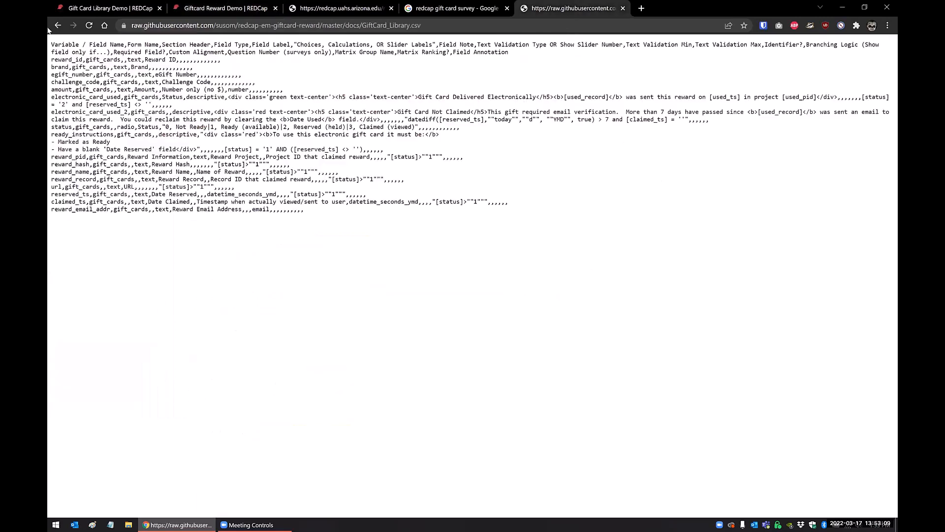
pyautogui.click(58, 28)
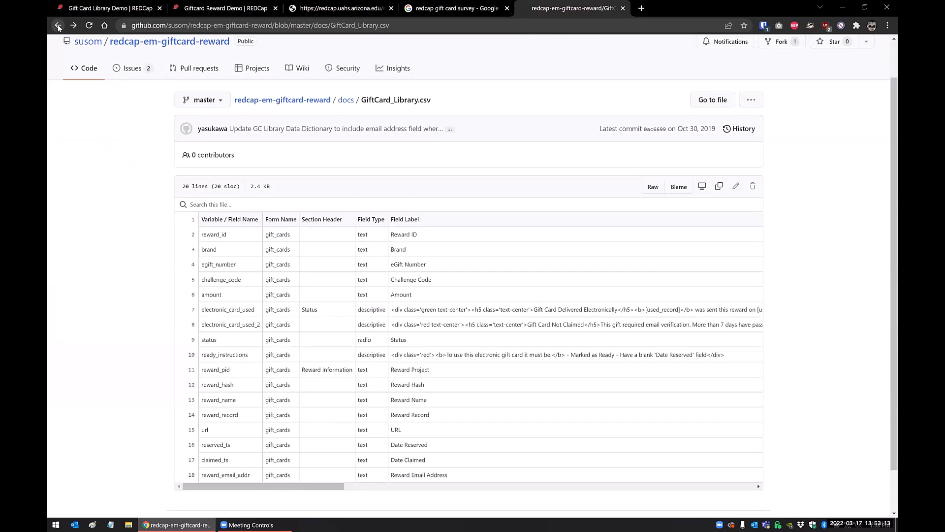
pyautogui.click(58, 28)
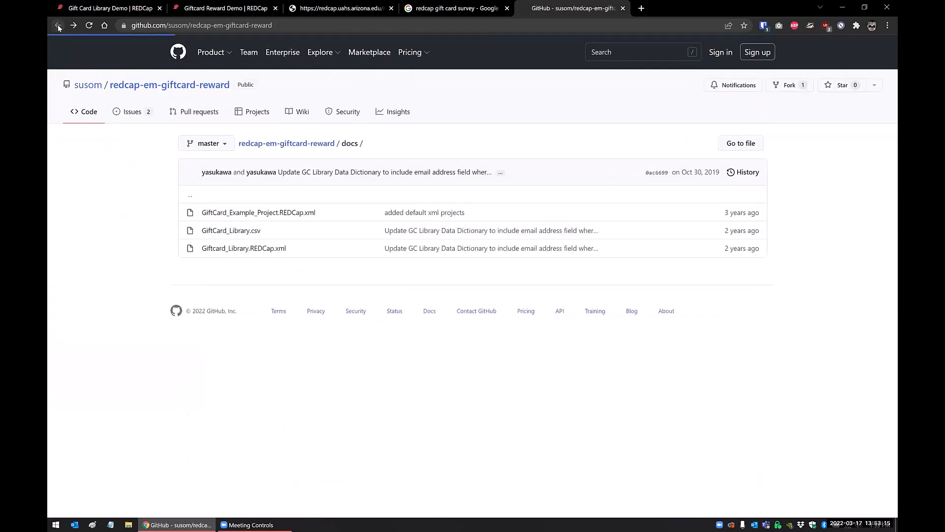
pyautogui.click(59, 28)
pyautogui.click(305, 25)
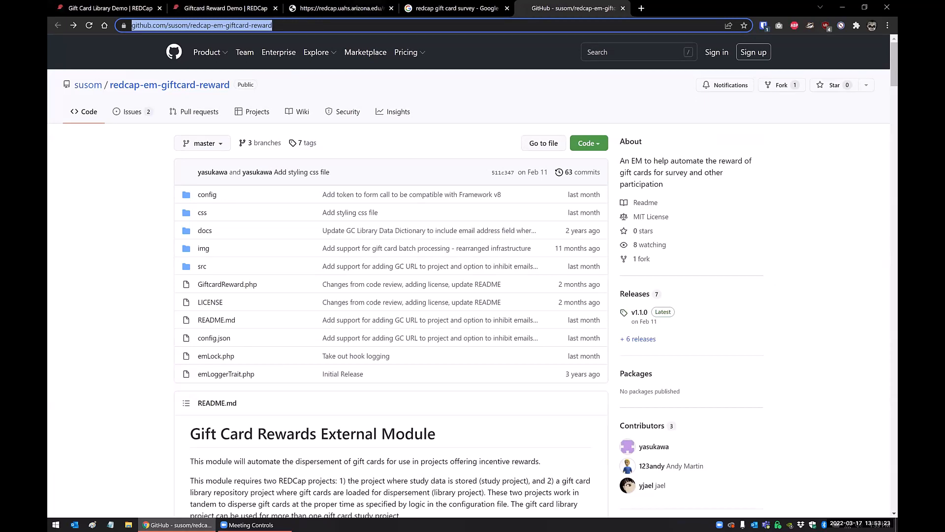
pyautogui.click(462, 41)
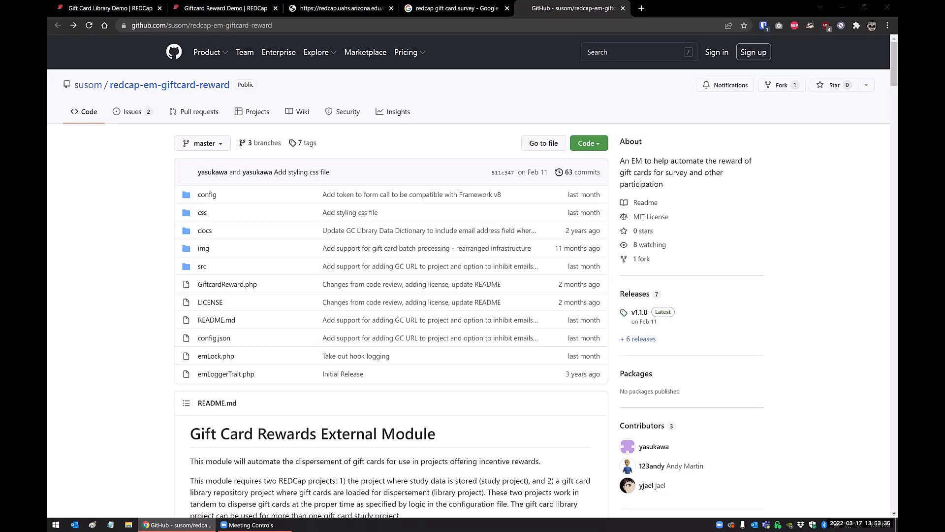
# Locate GiftCard_Library.csv in the repository's docs folder, and return to the Reward ID 2 record in Gift Card Library Demo.
pyautogui.click(202, 237)
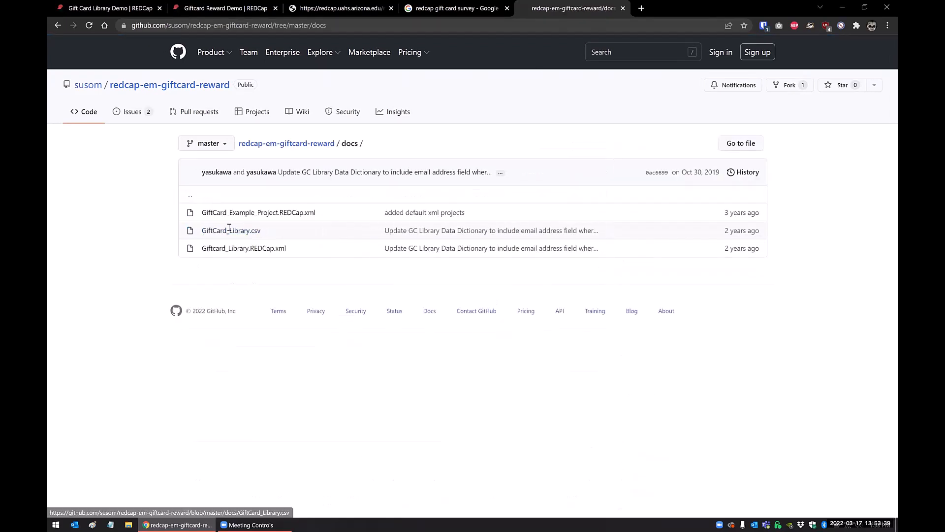
pyautogui.moveTo(271, 232); pyautogui.dragTo(204, 231)
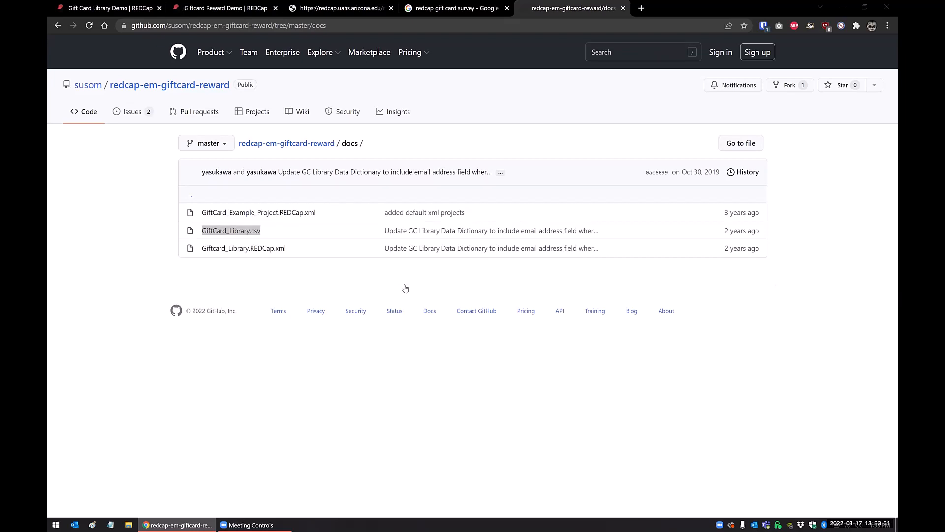
pyautogui.hotkey('ctrl', '1')
pyautogui.scroll(-2, 512, 295)
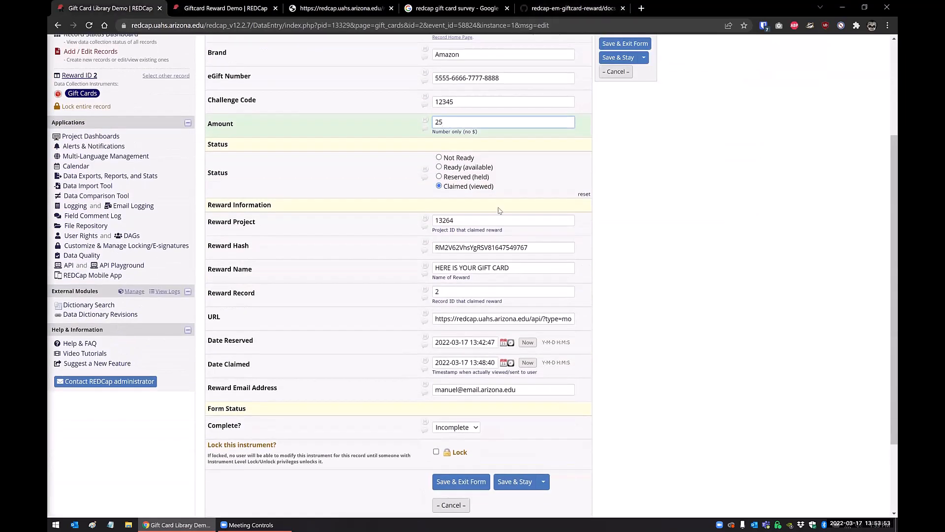